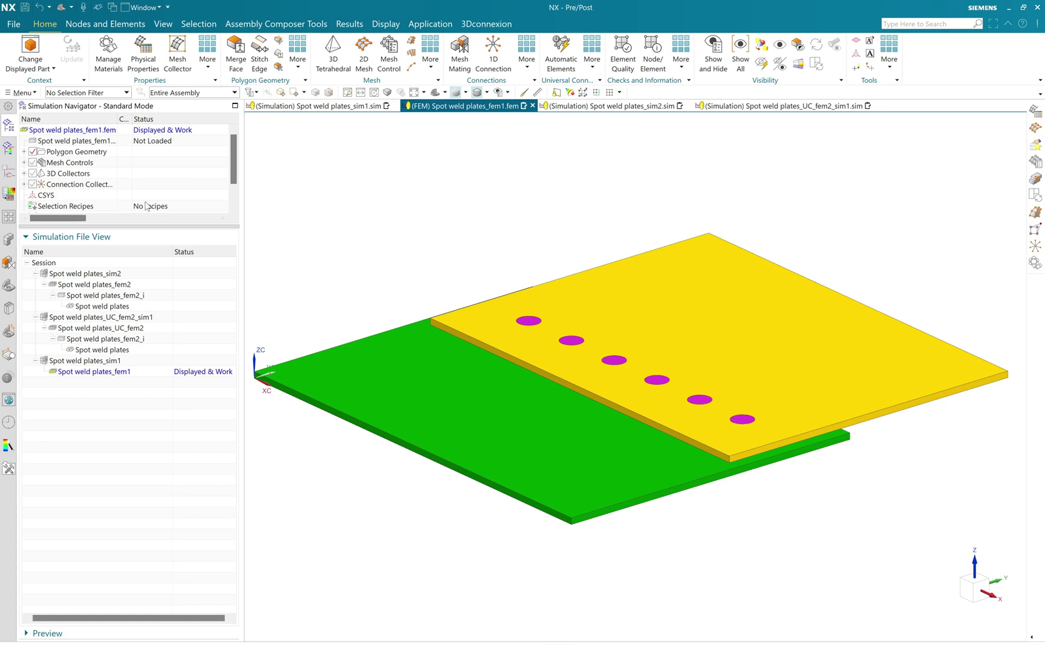
Hide and reshow the green Polygon Body (20) and yellow Polygon Body (22) to inspect each plate.
click(24, 151)
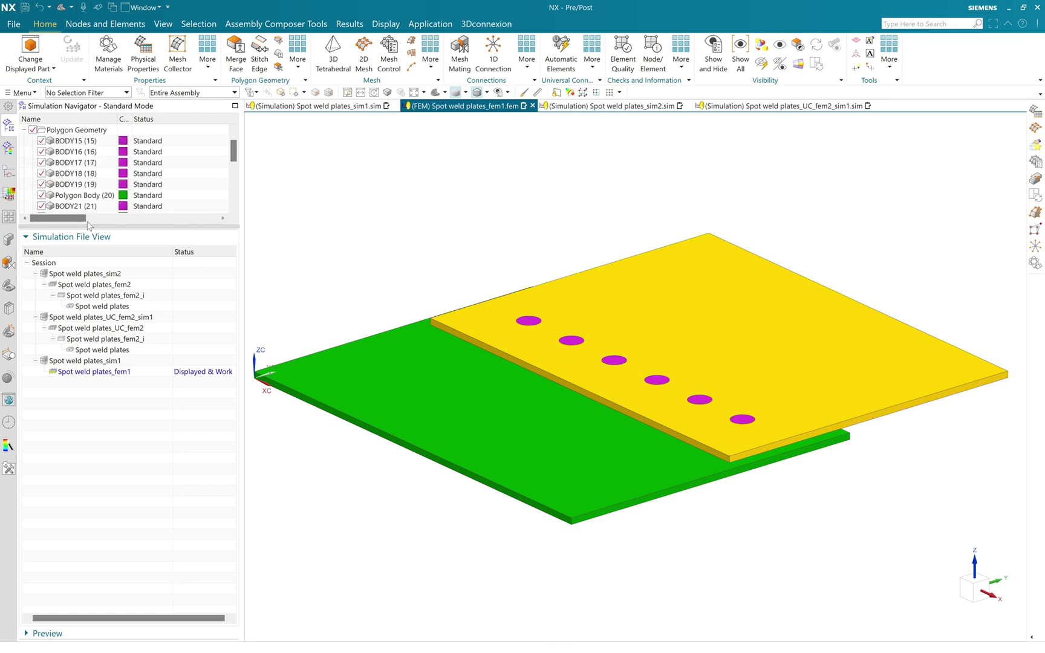
drag(88, 225, 88, 382)
click(42, 194)
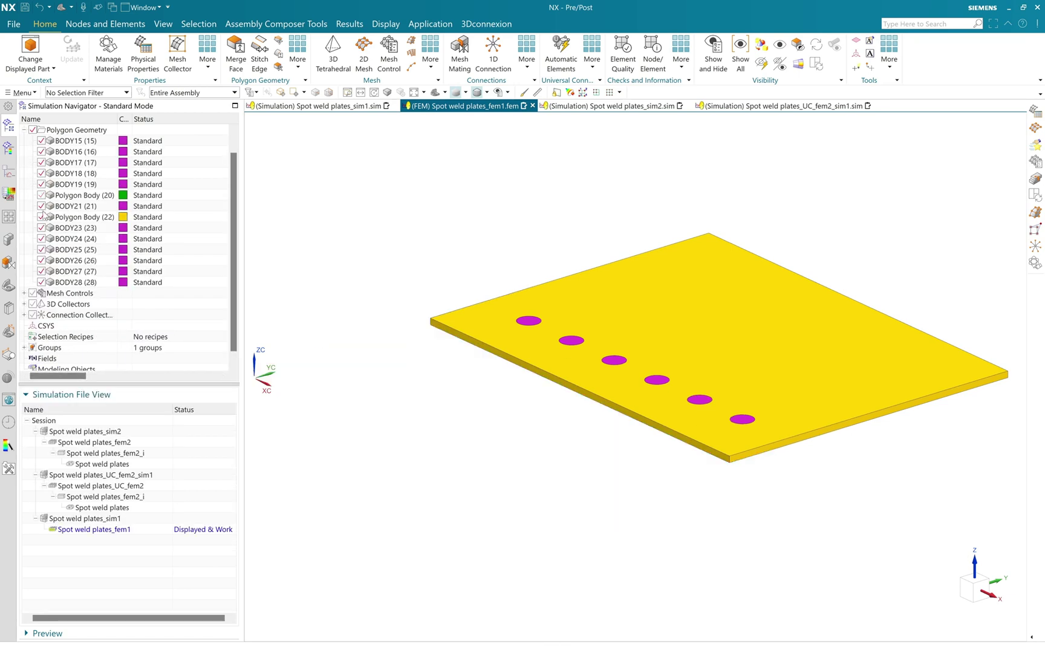
click(41, 216)
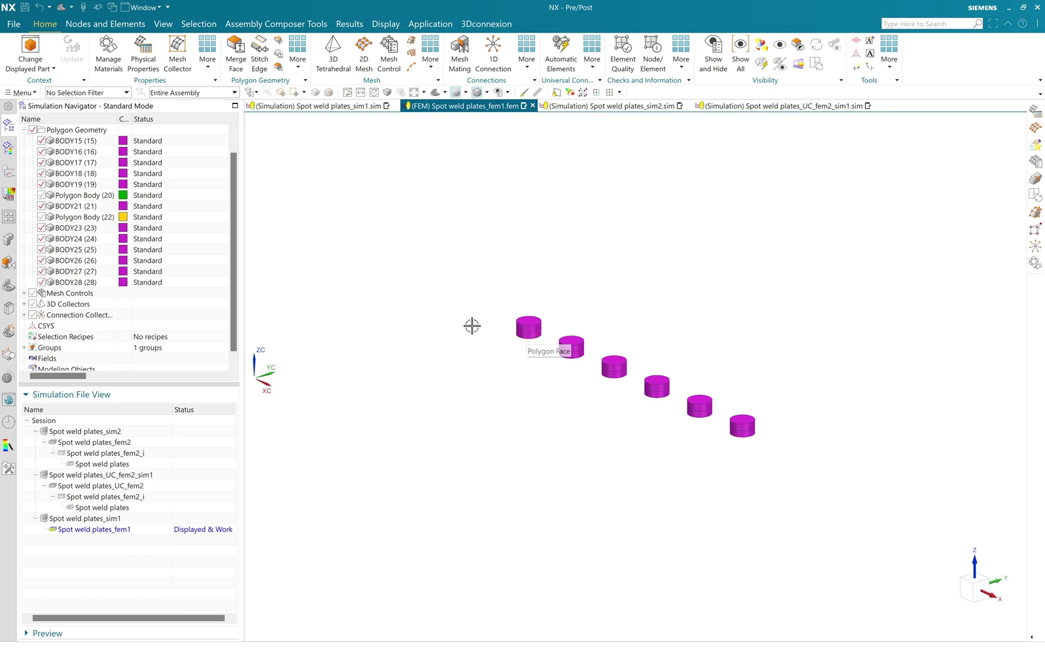
click(41, 195)
click(42, 217)
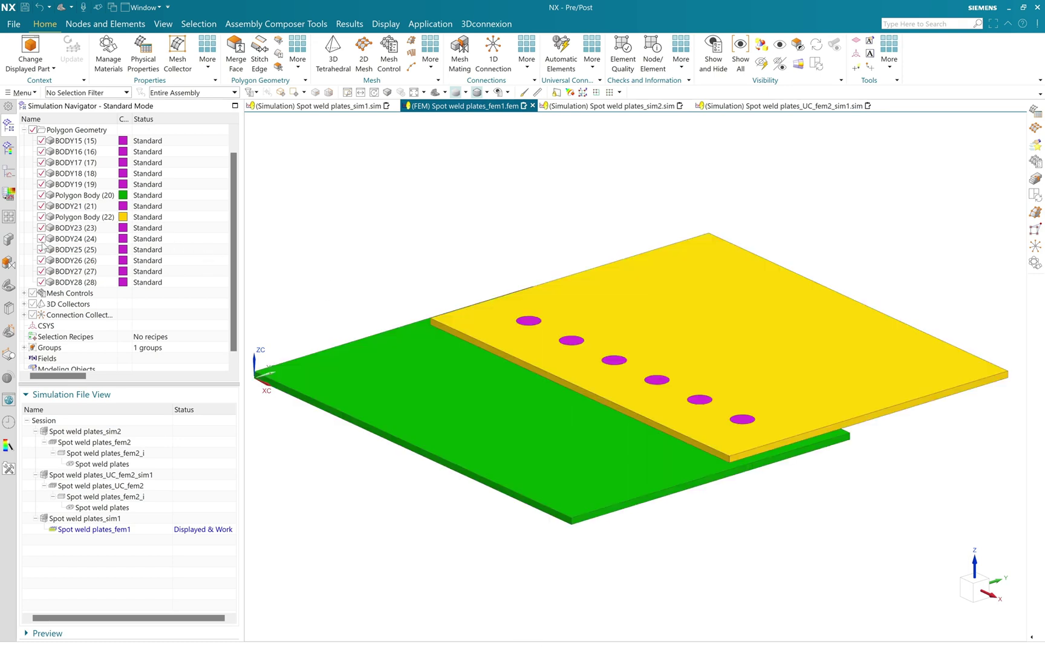
Select all 18 auto_mmc weld connections in MMC Collection, then clear the selection.
scroll(58, 303, down, 1)
click(25, 304)
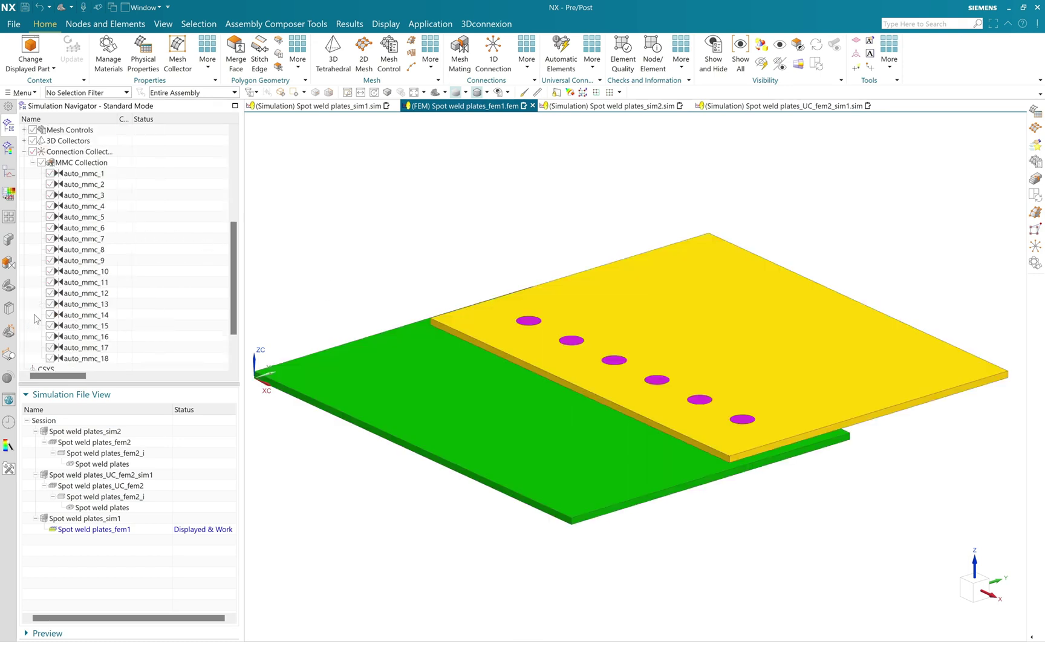
click(91, 173)
shift+click(102, 358)
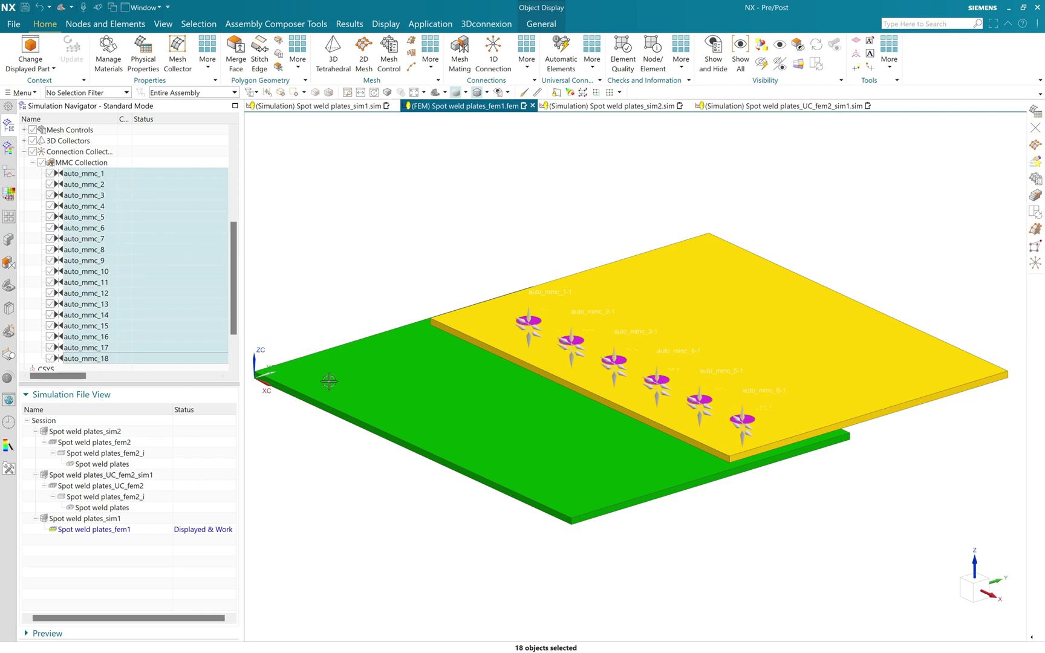
click(757, 511)
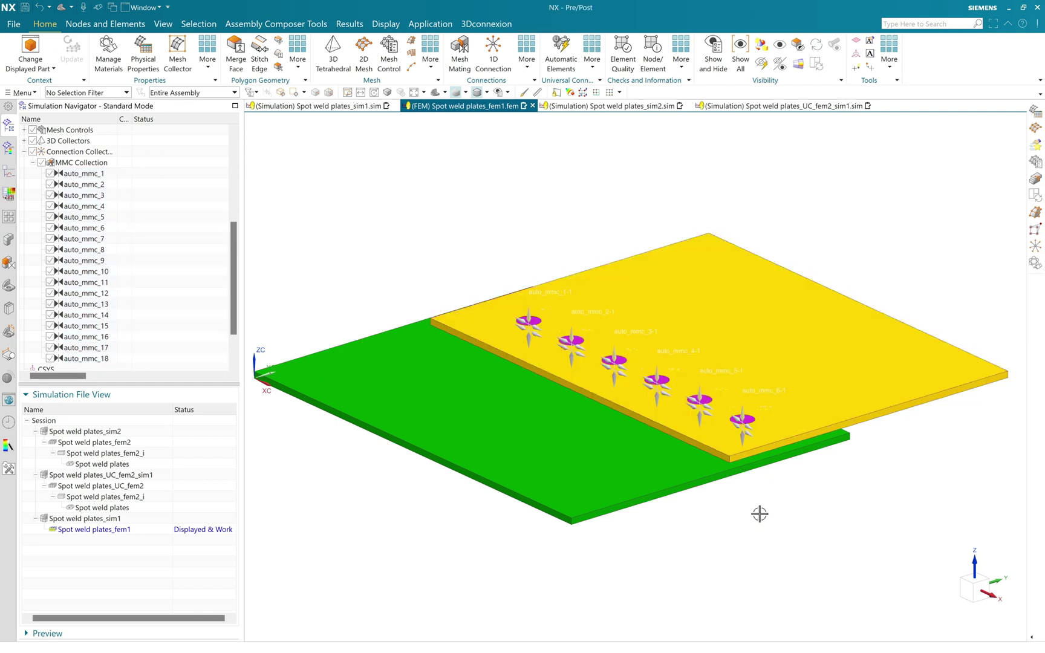
Collapse the MMC Collection and Polygon Geometry nodes and show the plate mesh.
click(34, 164)
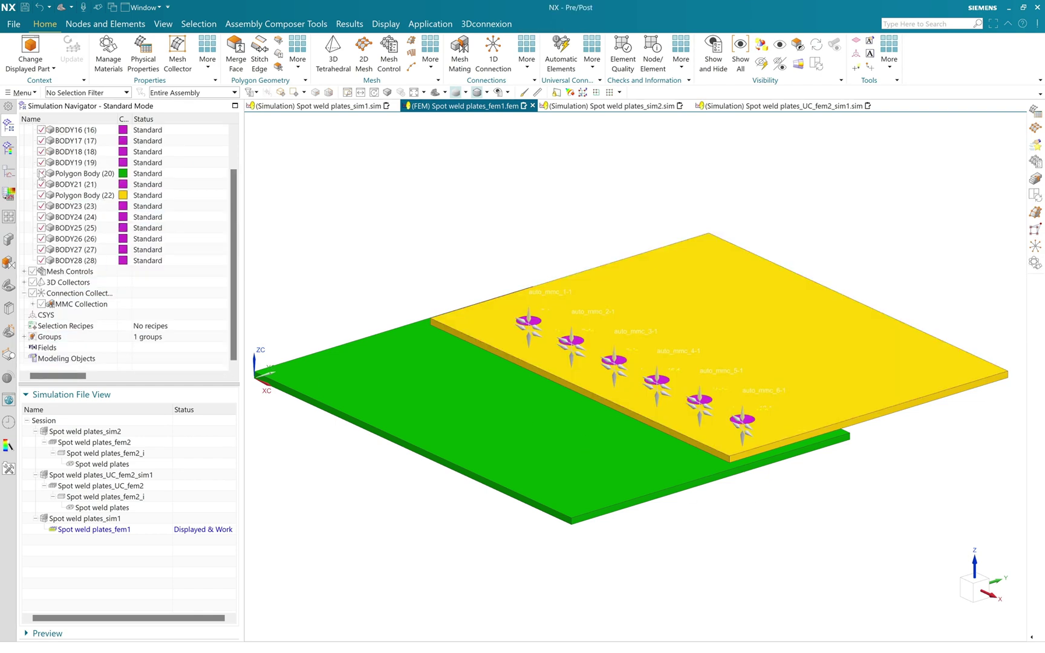
click(24, 152)
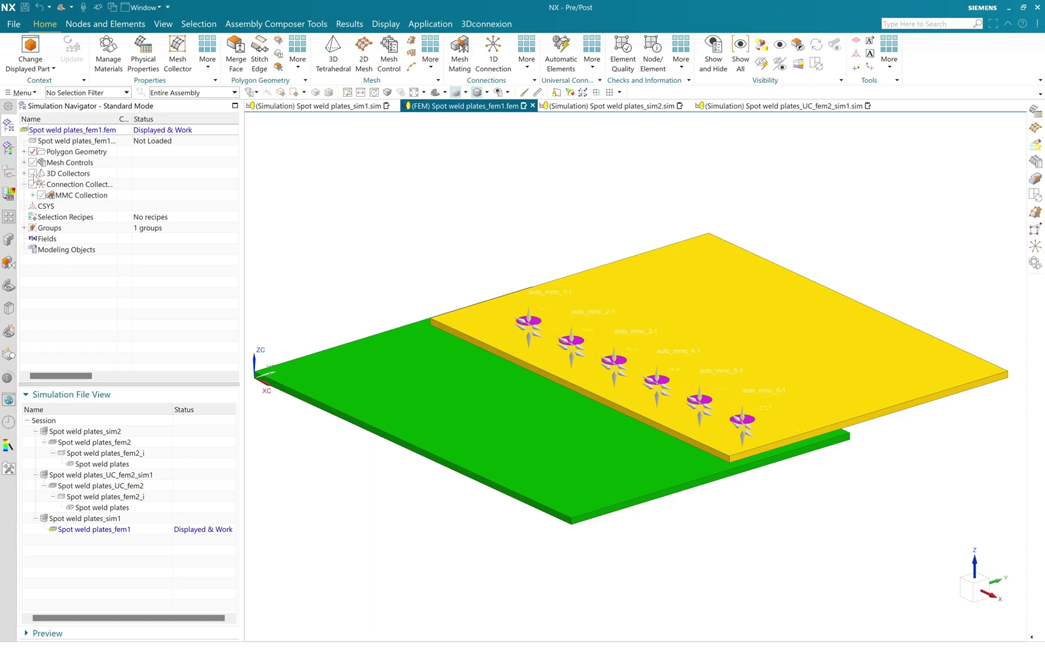
click(33, 174)
Refresh the model display to clear the weld connection symbols.
right_click(345, 192)
click(363, 203)
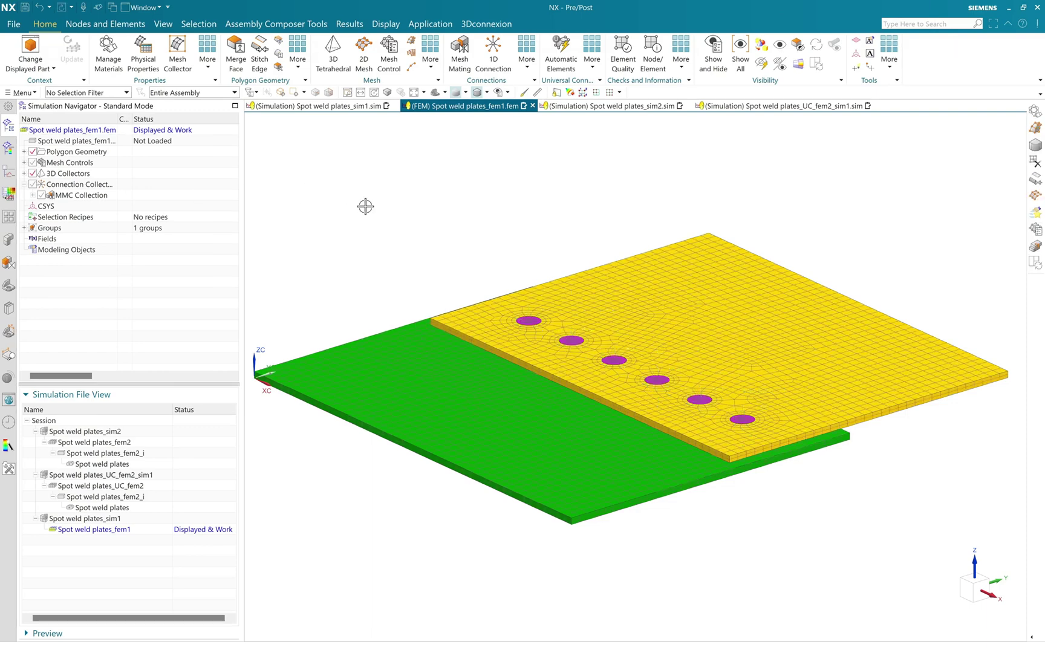
scroll(611, 387, up, 6)
scroll(646, 361, down, 8)
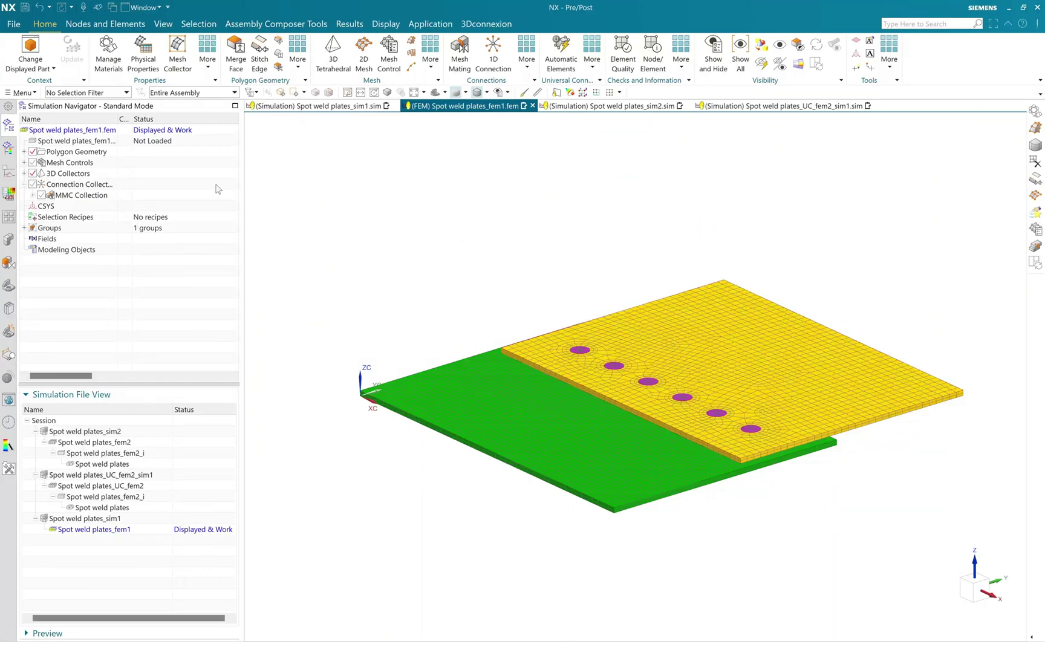
Confirm in Manage Materials that the plates use Steel-Rolled, then make sim1 the displayed part.
click(108, 53)
click(110, 210)
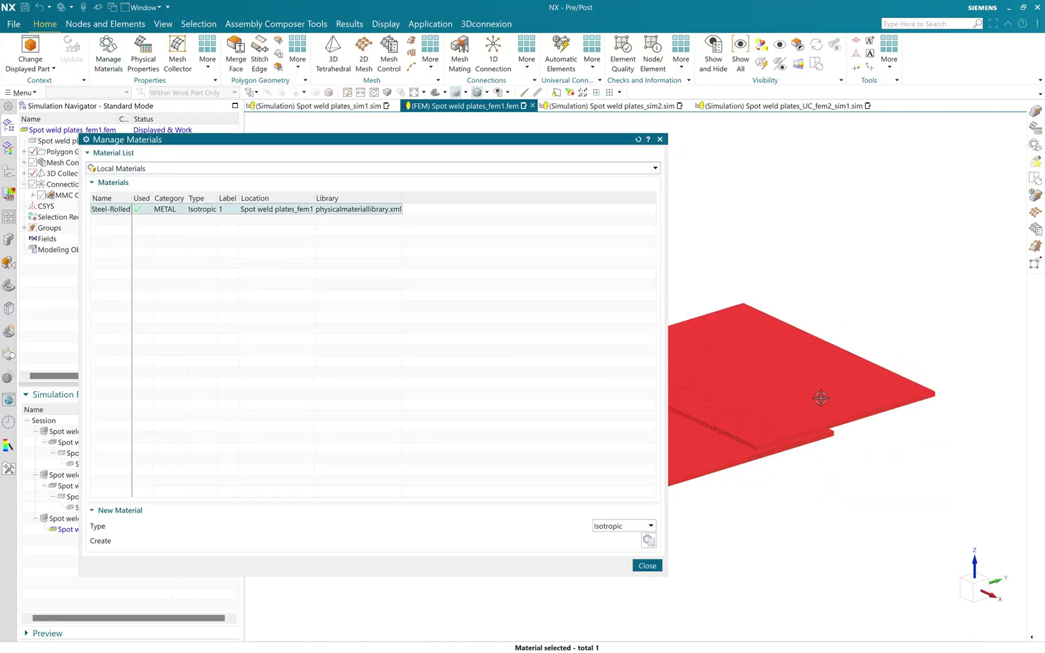
click(646, 566)
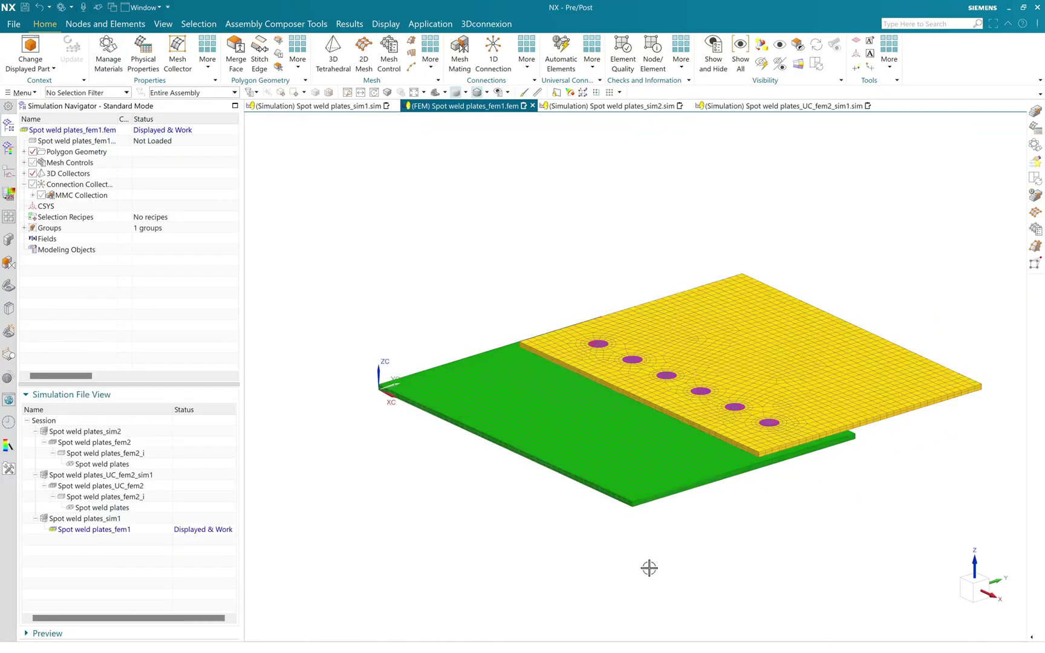
scroll(803, 448, up, 3)
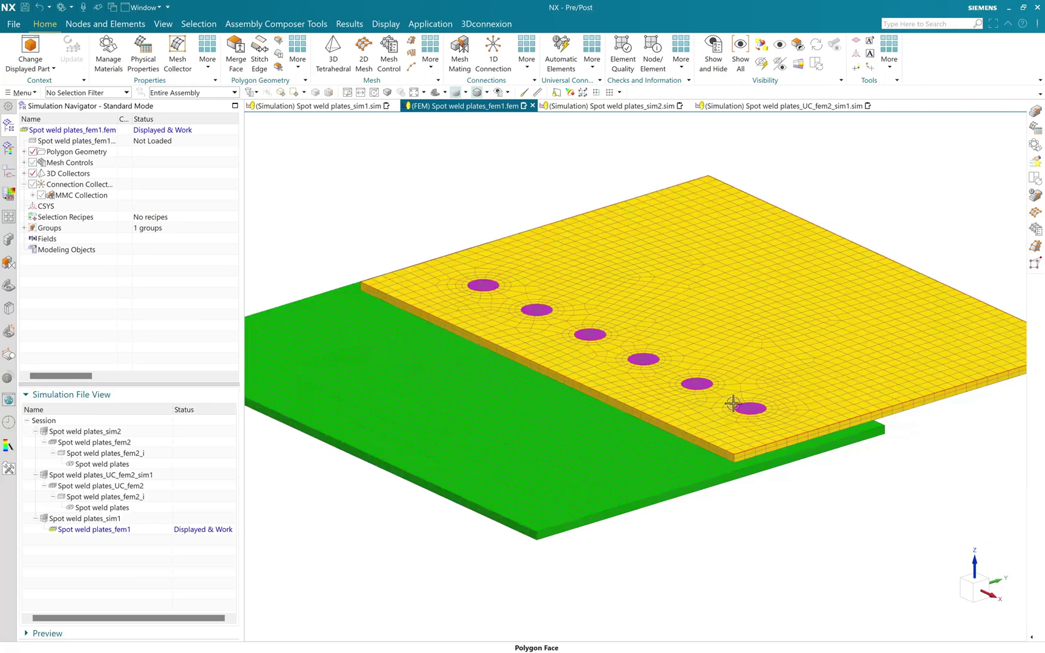
scroll(734, 401, down, 2)
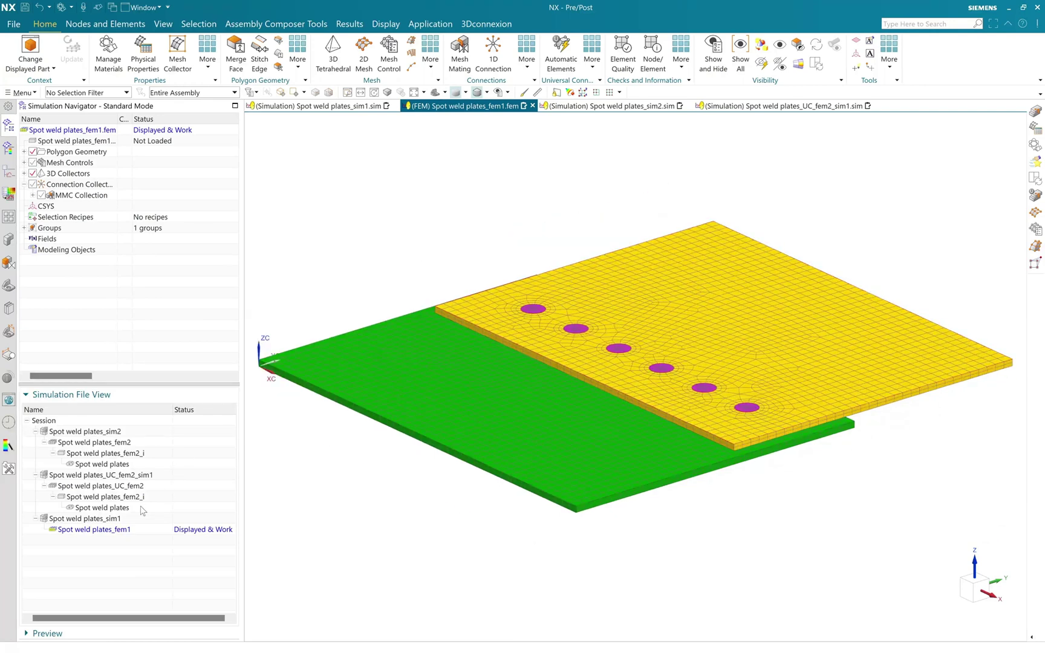
double_click(121, 519)
Inspect the Fixed(1) constraint and the 3 kN Force(1) load on the plates.
middle_drag(342, 343, 625, 387)
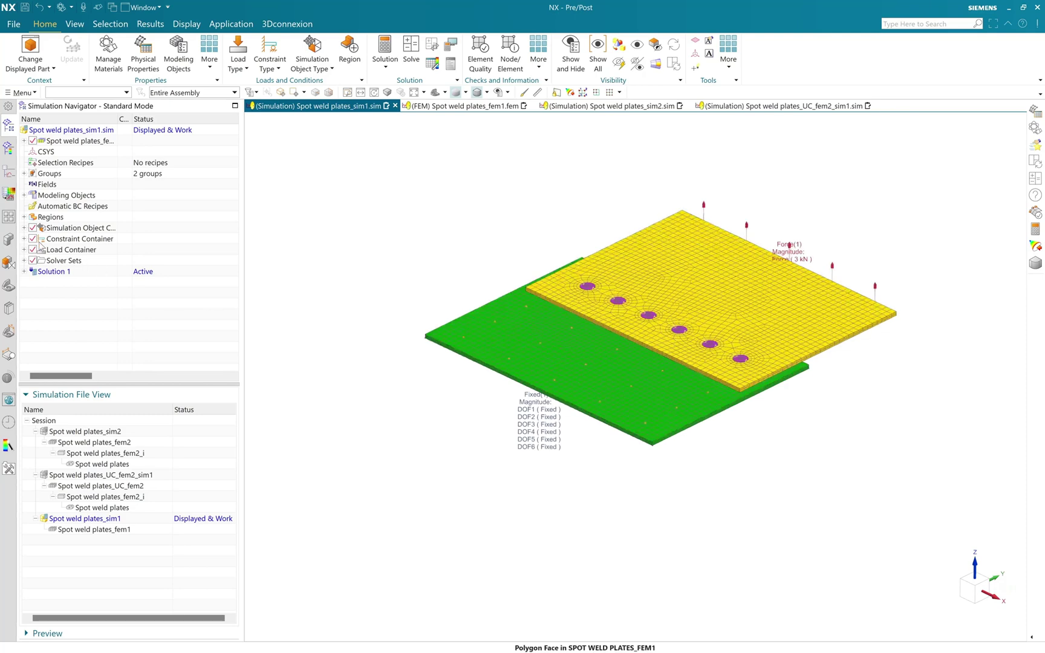
click(24, 238)
click(65, 250)
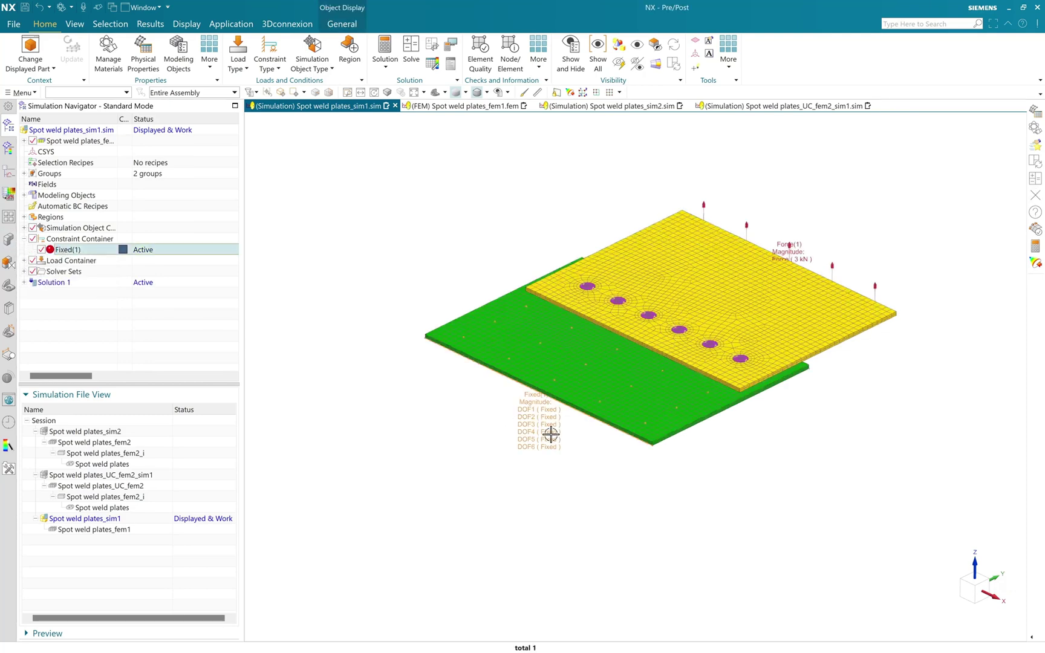
middle_drag(656, 464, 545, 534)
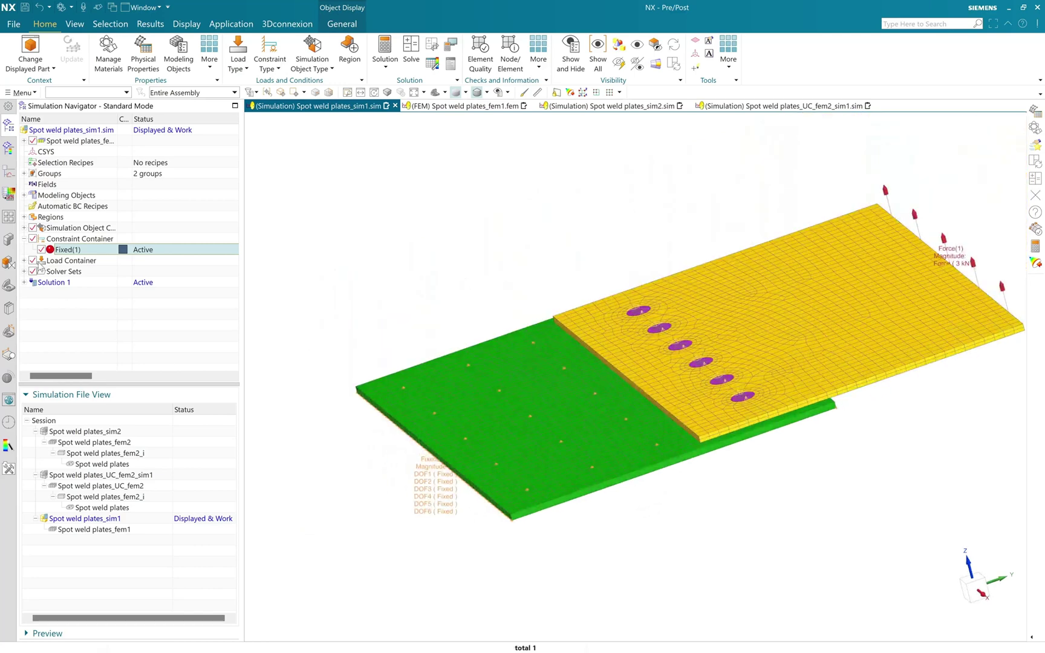
click(24, 260)
click(63, 272)
Review Face Contact(1) from underneath, then edit the Solution 1 settings.
middle_drag(813, 303, 912, 296)
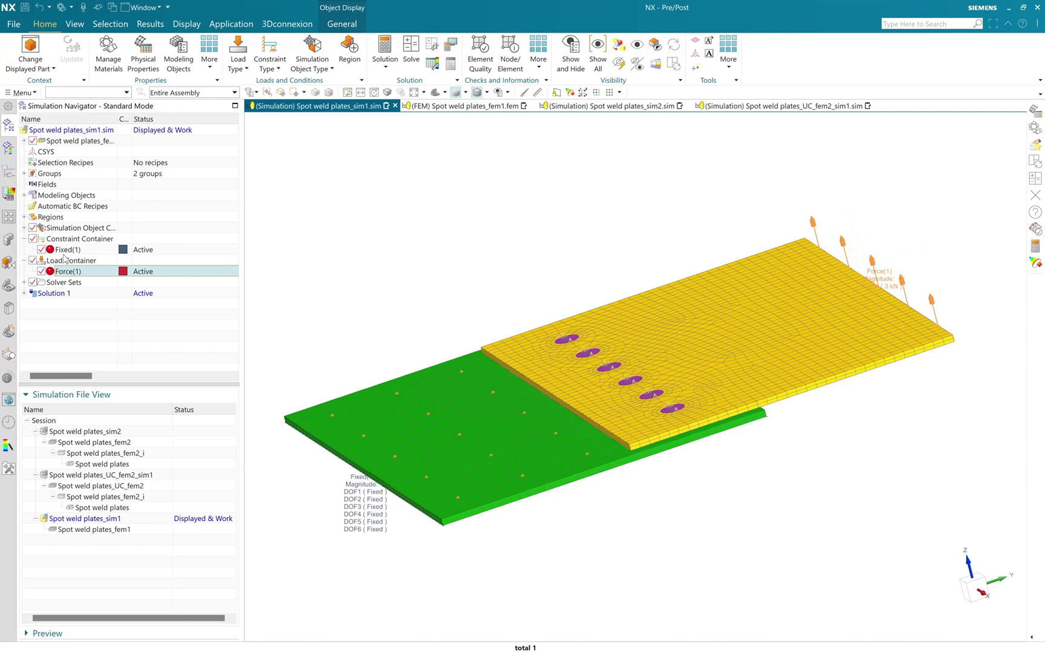
click(24, 227)
click(68, 239)
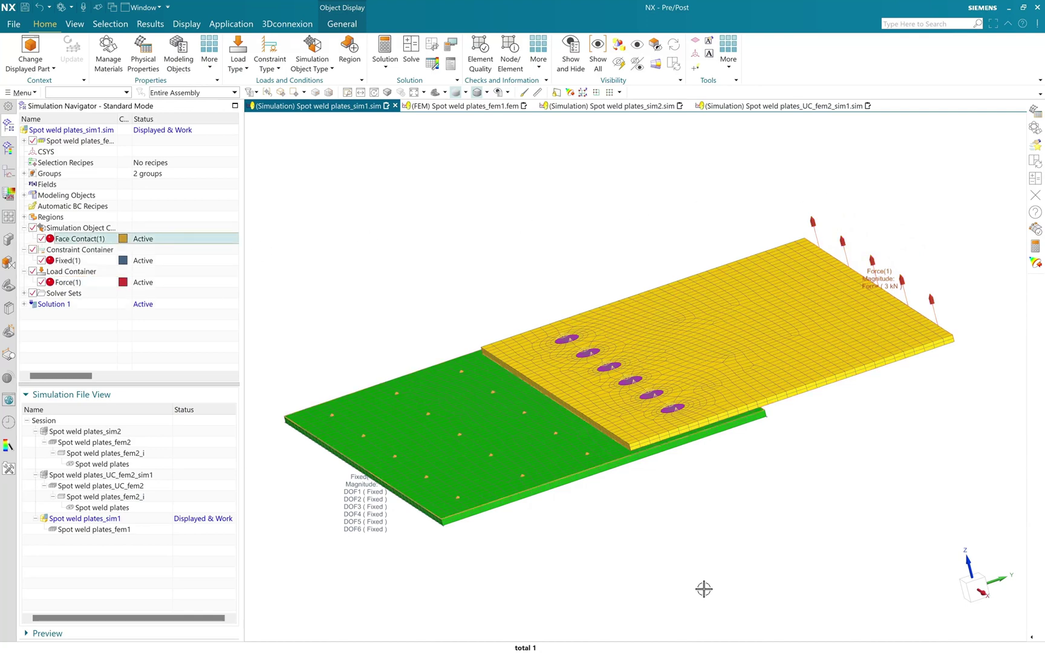
middle_drag(702, 588, 786, 376)
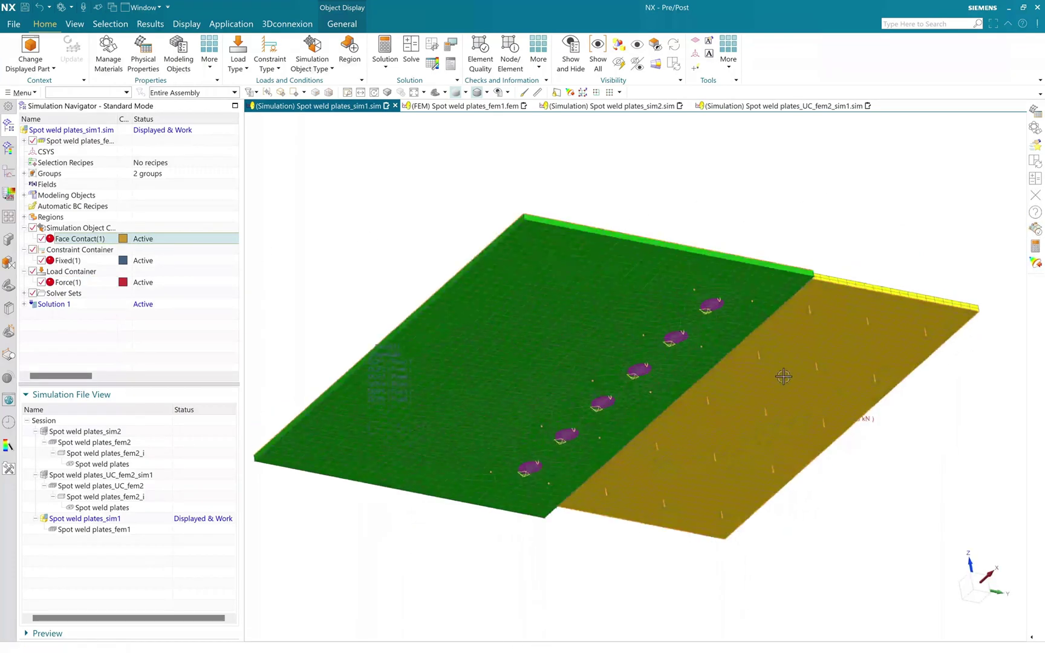
middle_drag(749, 479, 743, 532)
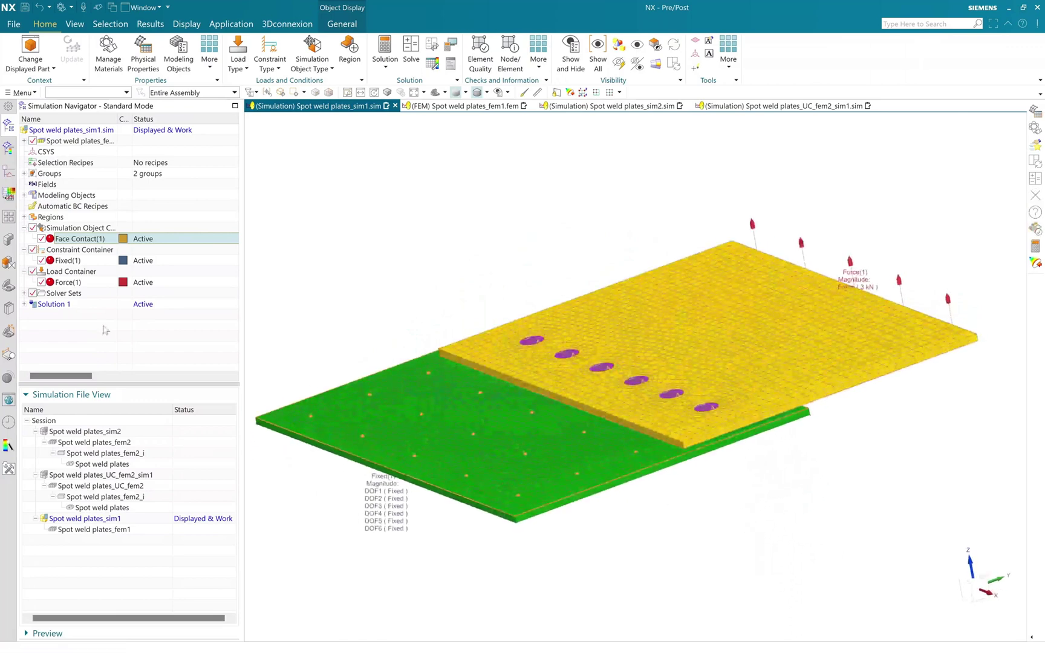
right_click(81, 306)
click(86, 310)
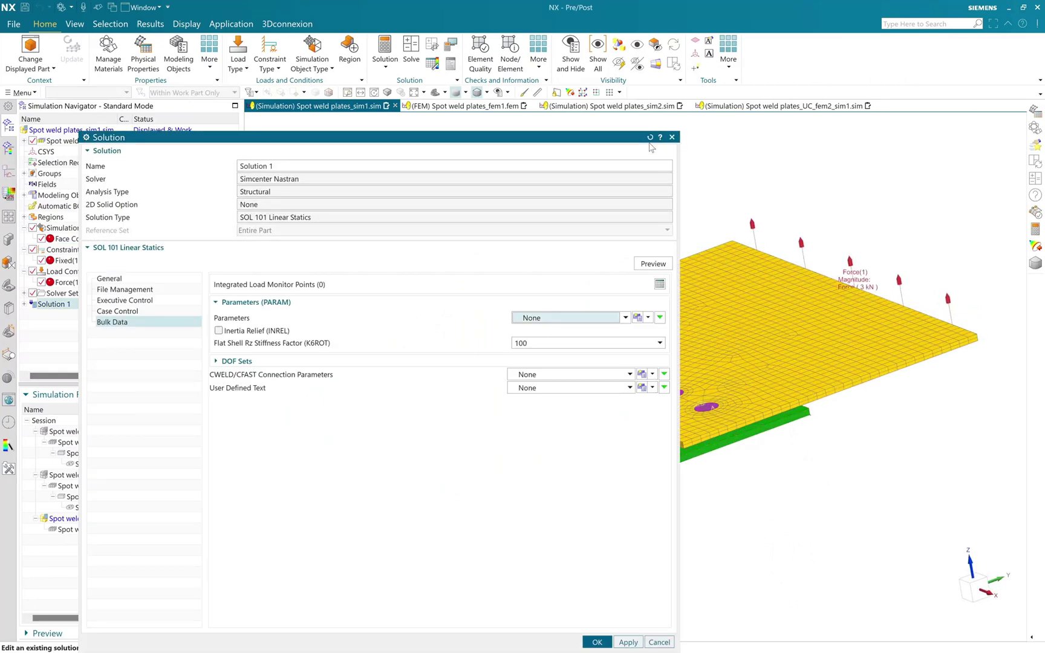
click(672, 138)
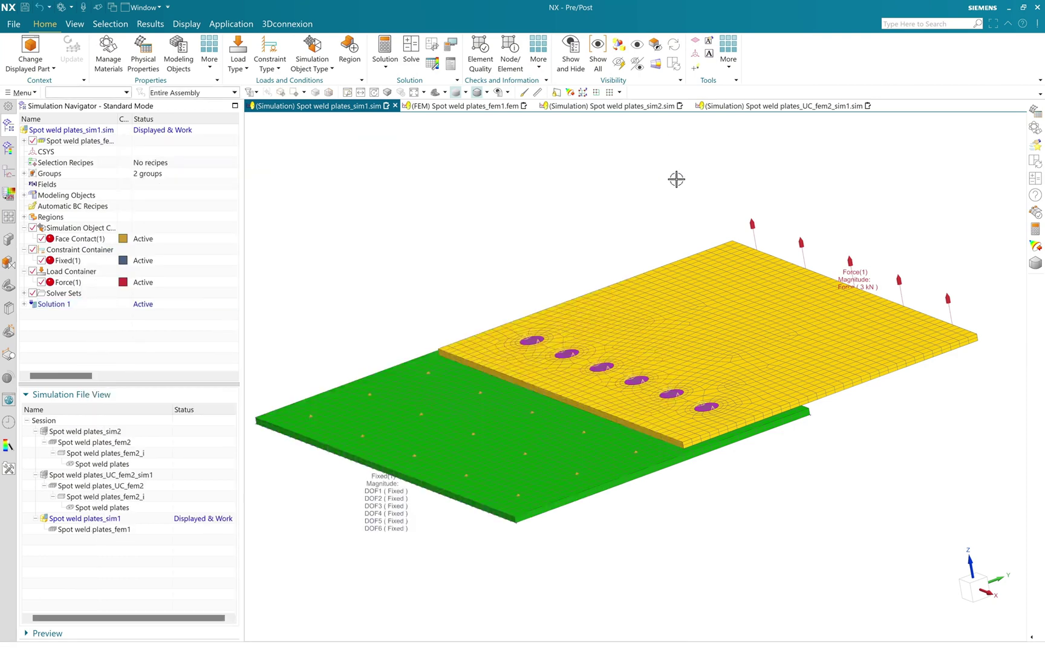
scroll(680, 182, down, 1)
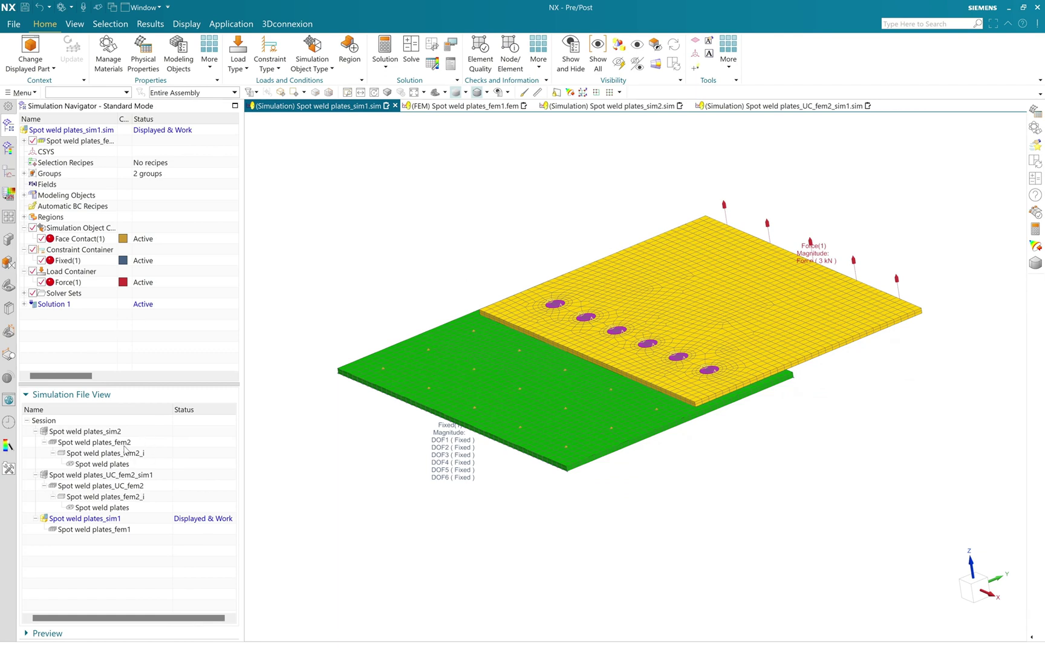
double_click(124, 447)
Inspect the fem2 plates and list its mesh controls, Edge Density(4) and Boundary Layer(3).
middle_drag(478, 423, 465, 366)
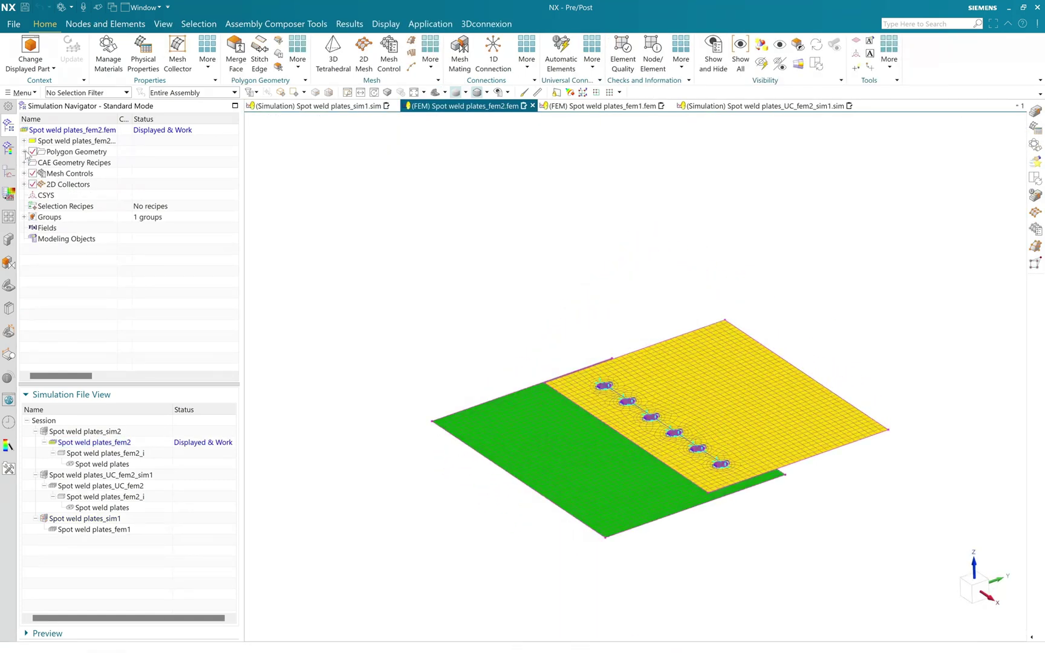
click(24, 151)
click(24, 151)
scroll(723, 520, up, 5)
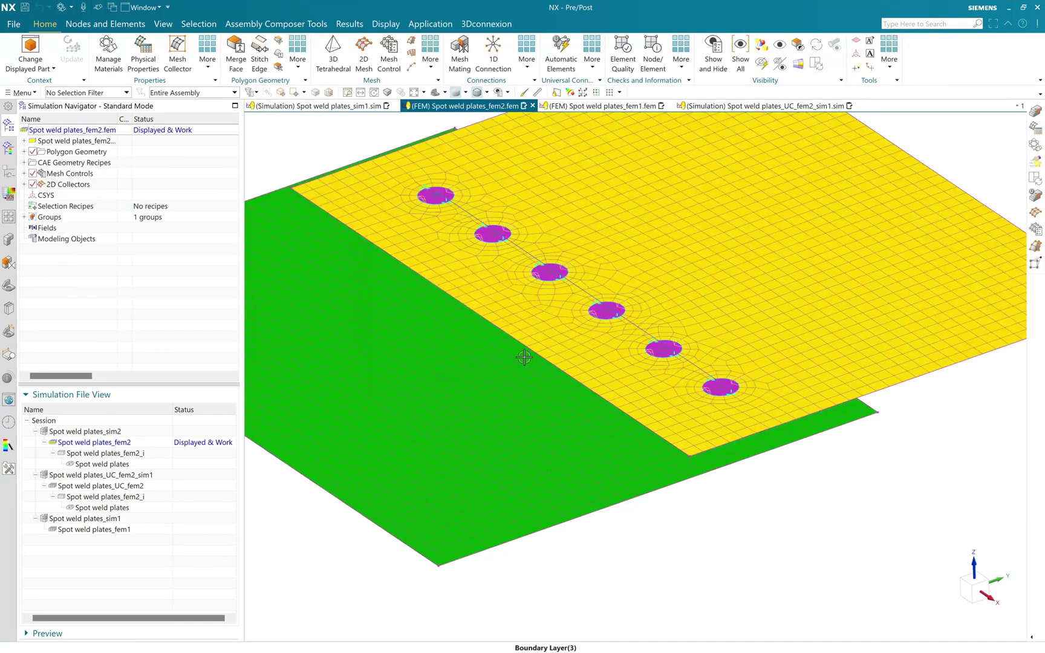
scroll(804, 509, down, 3)
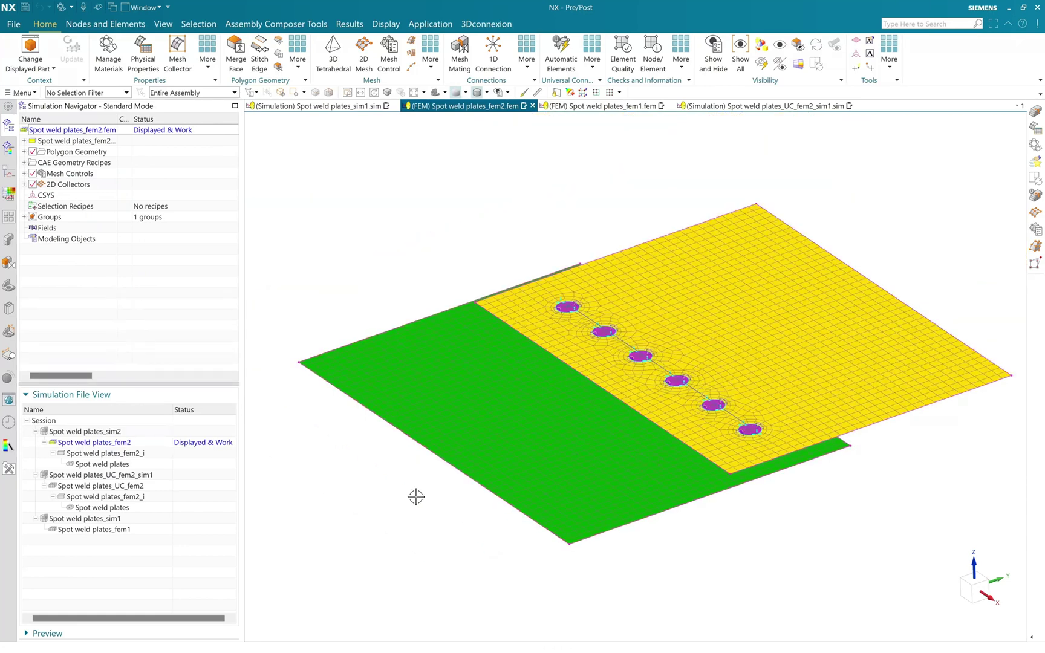
click(24, 174)
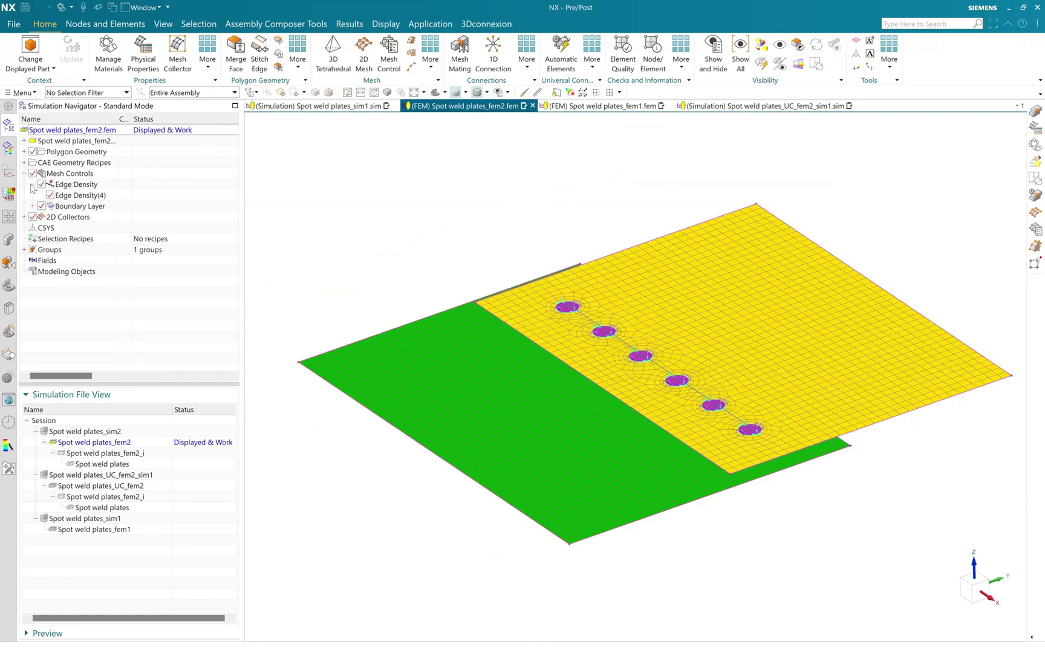
click(33, 206)
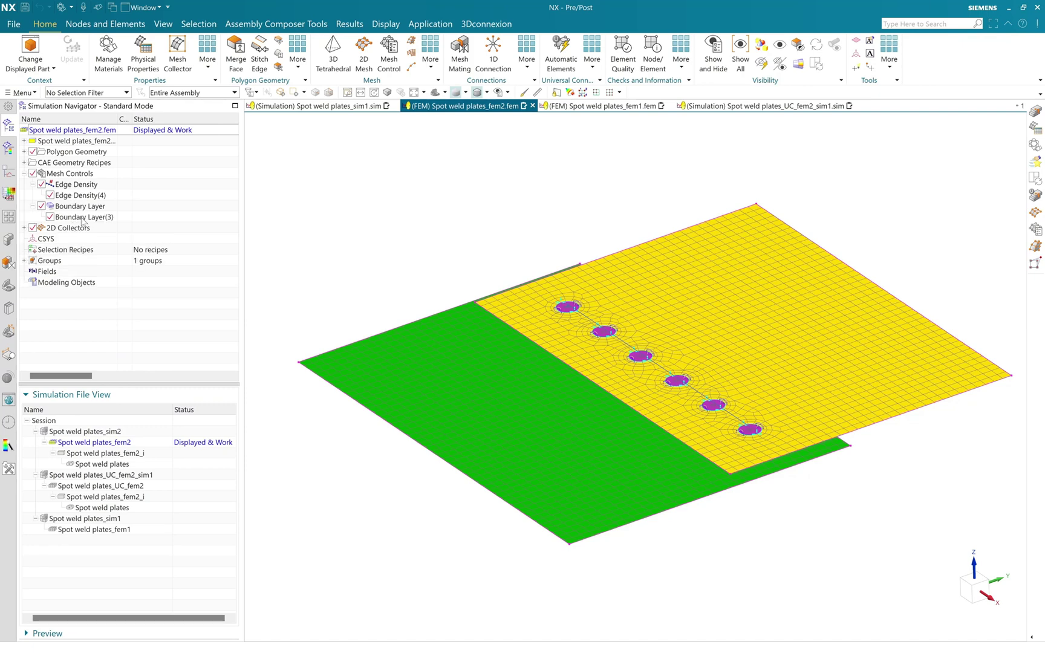
scroll(622, 334, up, 6)
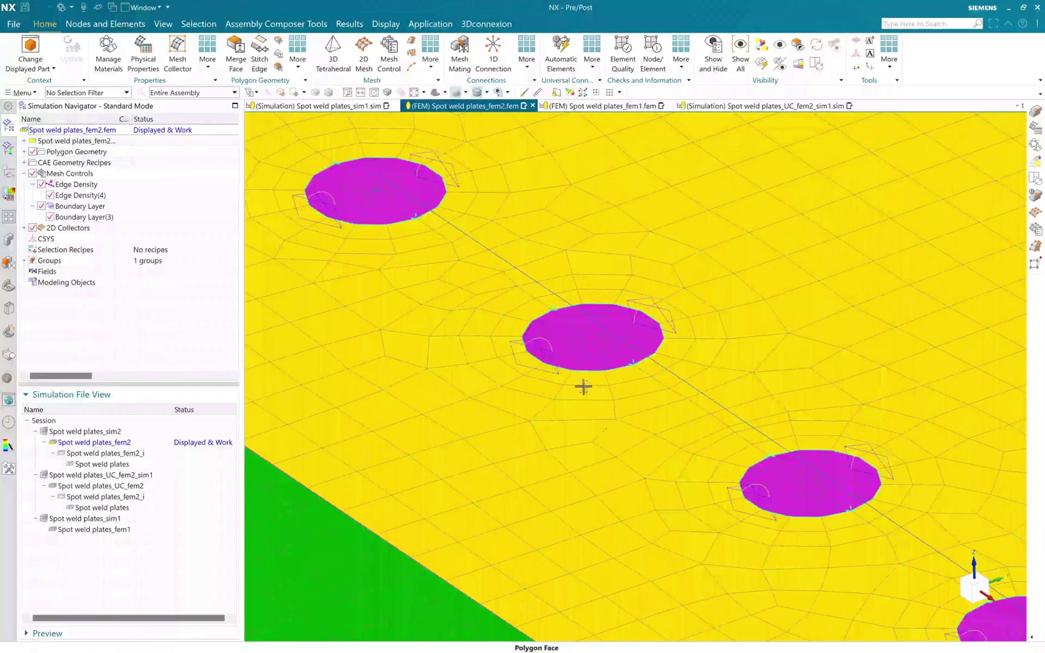
scroll(417, 322, down, 6)
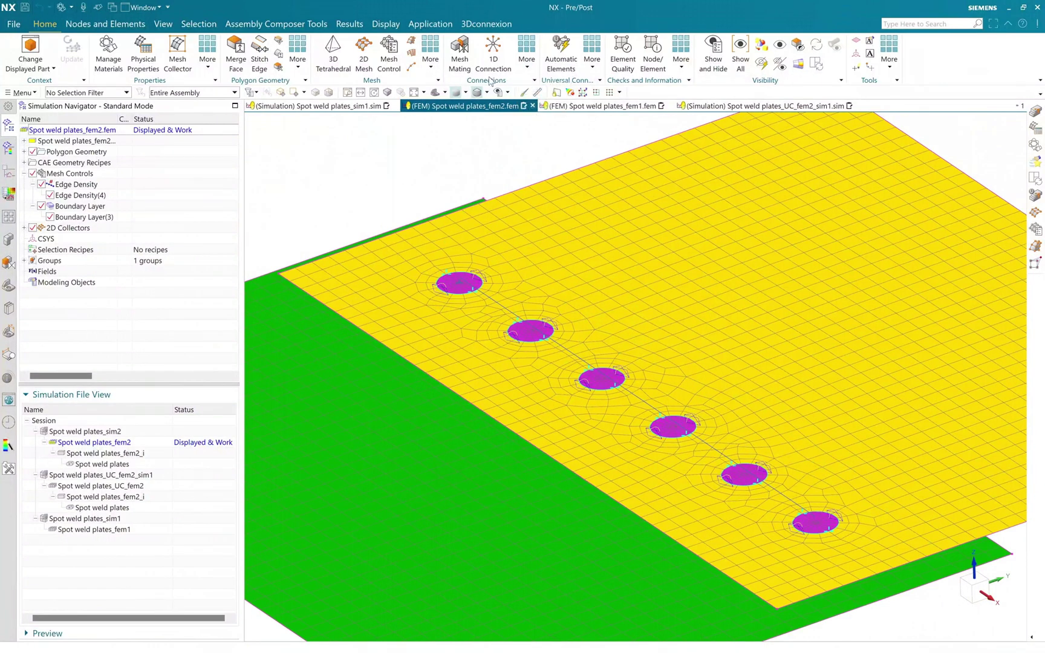
Start a spot weld on the weld line, box-selecting six top and six bottom weld faces.
click(528, 69)
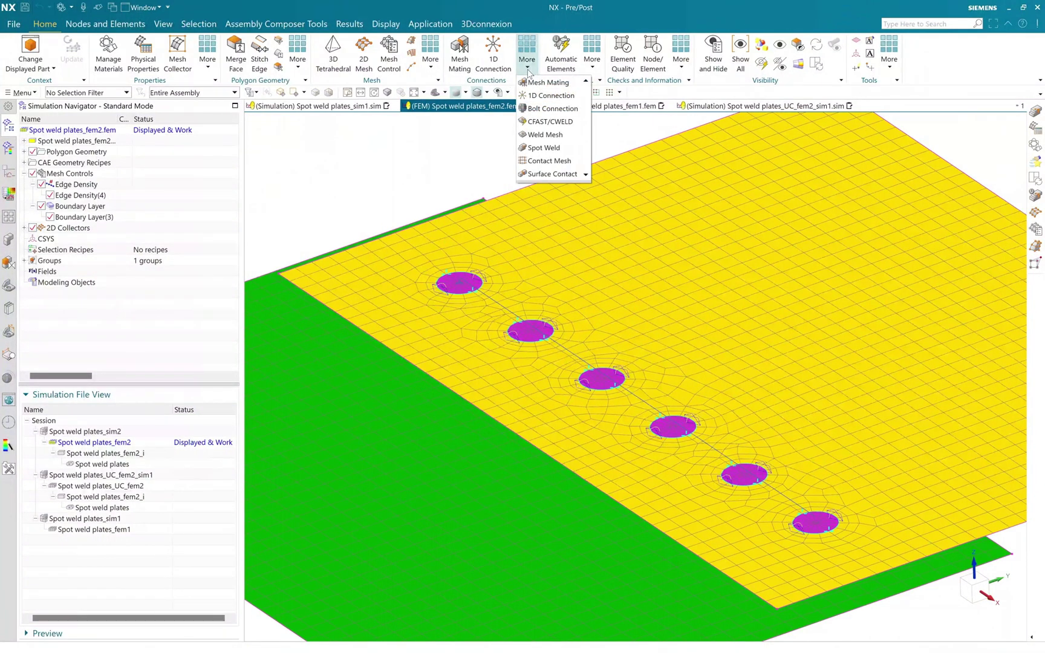
click(538, 148)
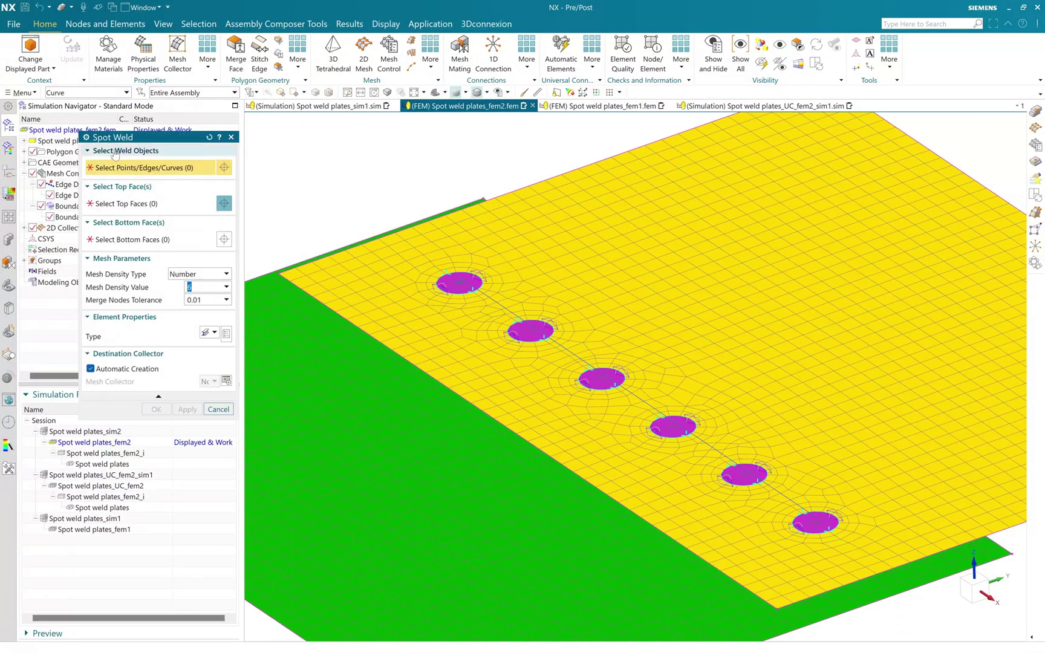
click(488, 298)
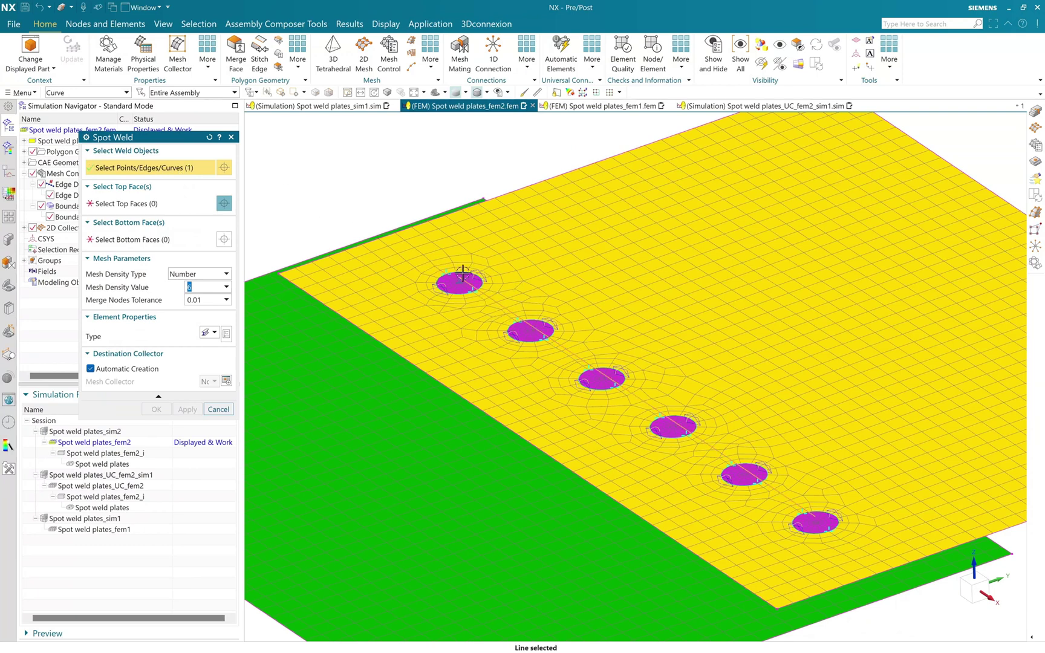
click(156, 208)
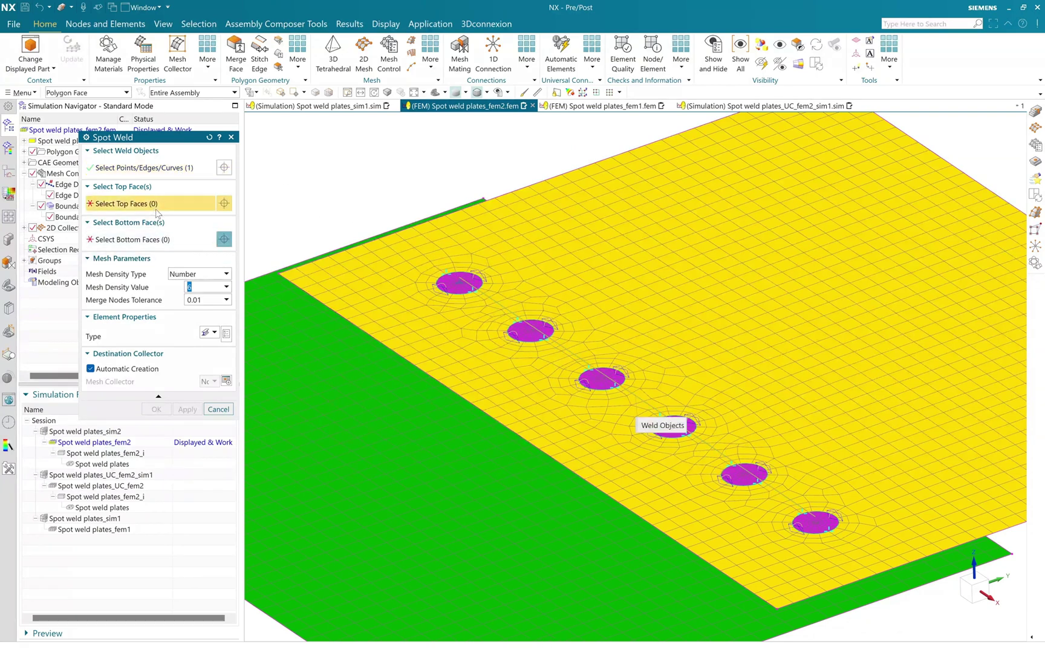
key(ctrl+alt+r)
drag(589, 372, 684, 405)
middle_click(459, 457)
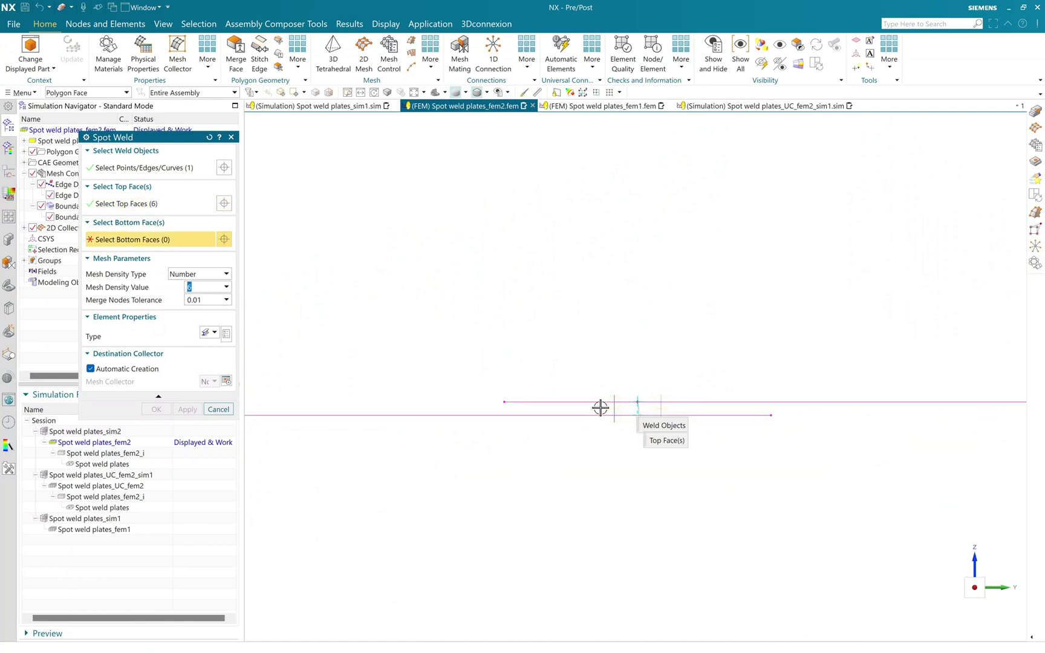
drag(601, 408, 691, 458)
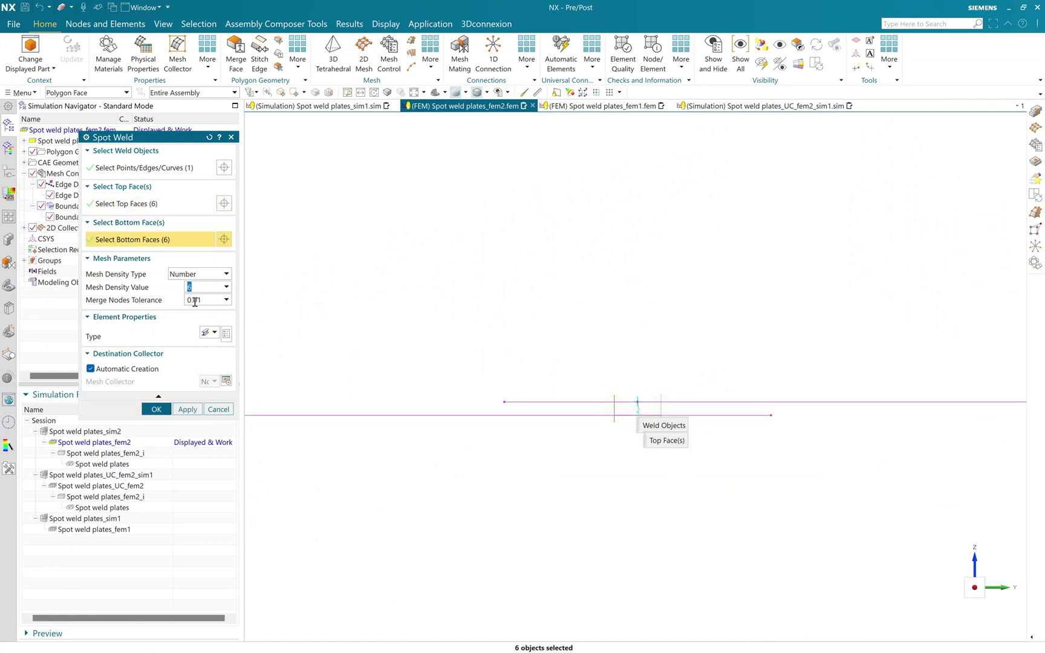
key(Home)
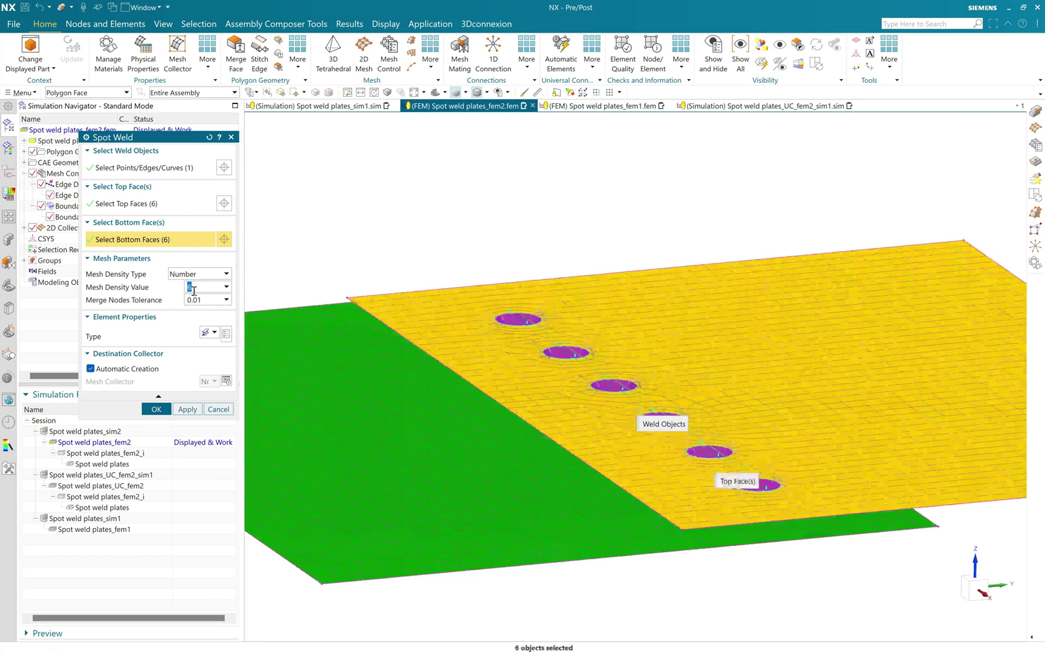
middle_drag(459, 247, 816, 532)
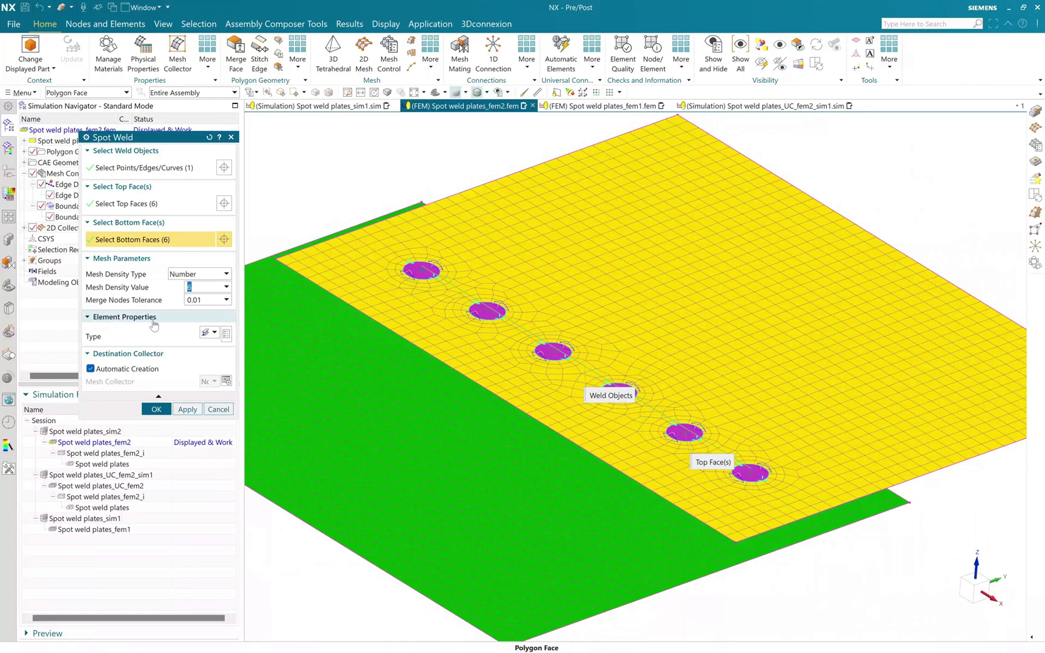
Set the weld element type to CBEAM and create the spot weld.
click(209, 332)
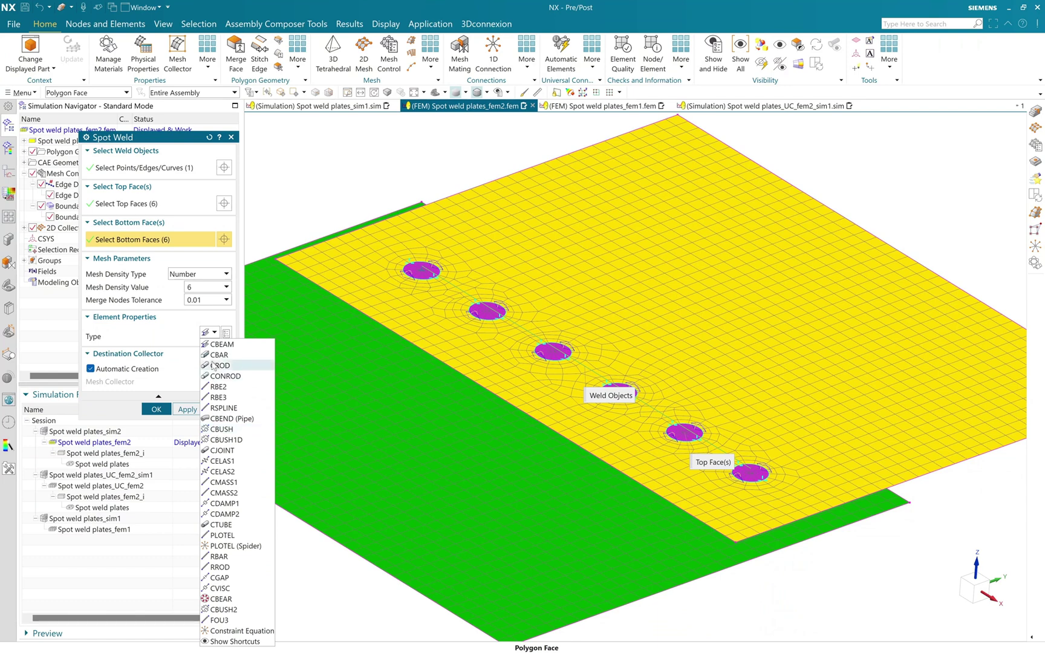
click(218, 345)
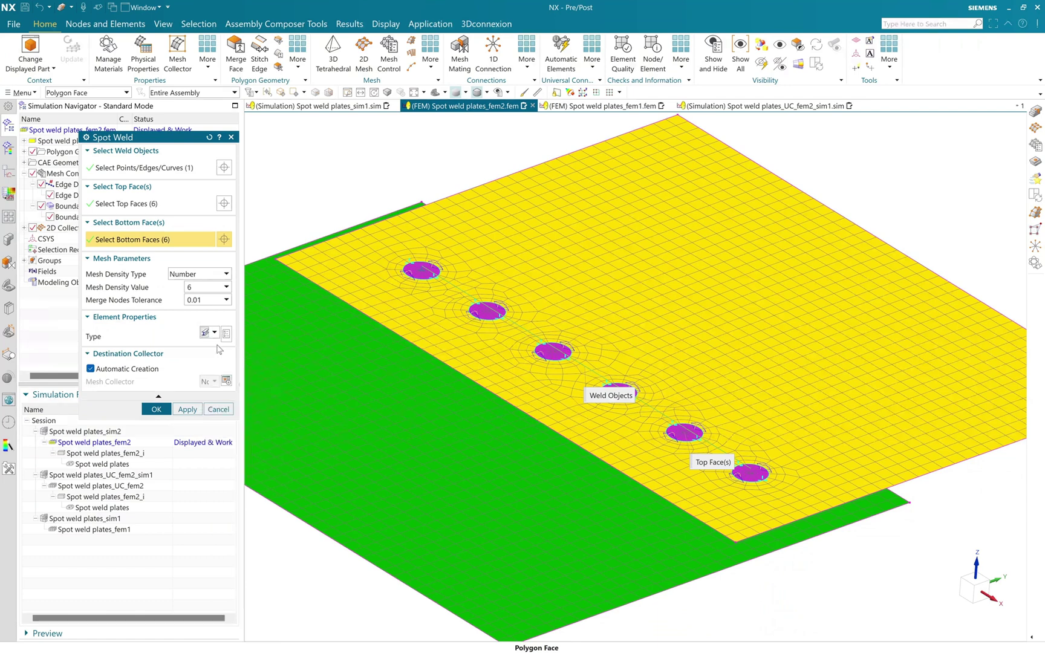
click(156, 410)
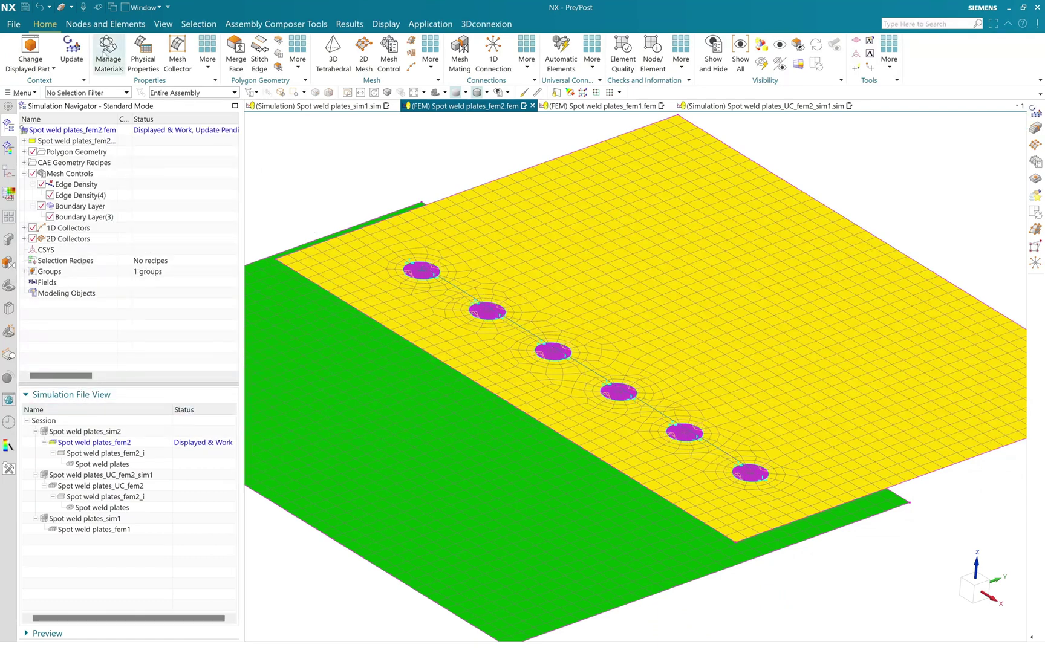
Update the mesh to generate the weld elements and orbit to inspect them.
click(71, 52)
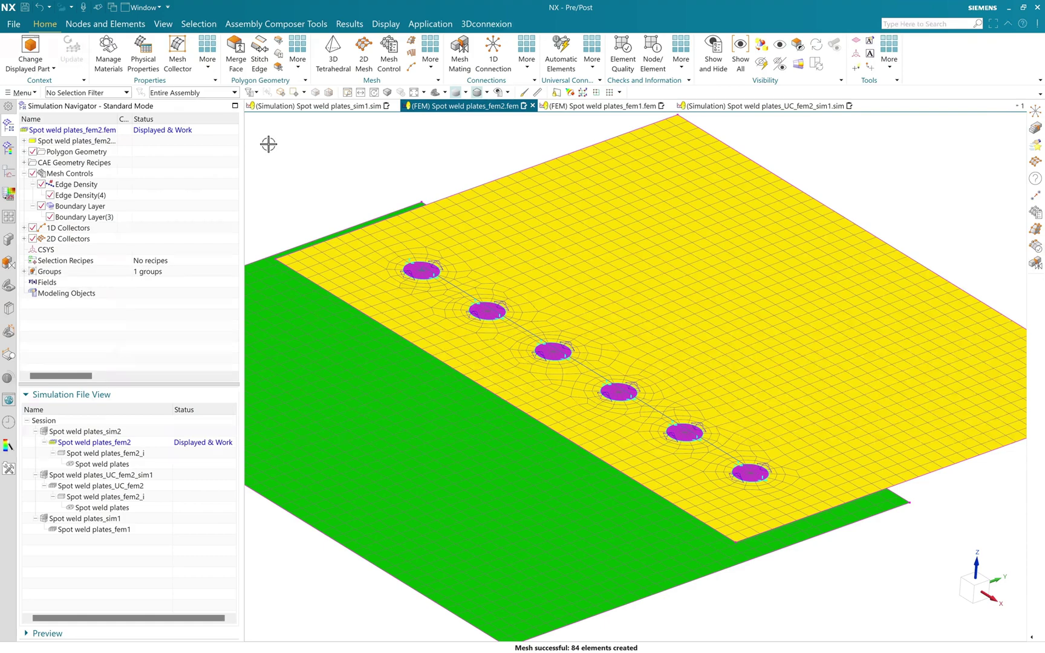
scroll(520, 306, up, 10)
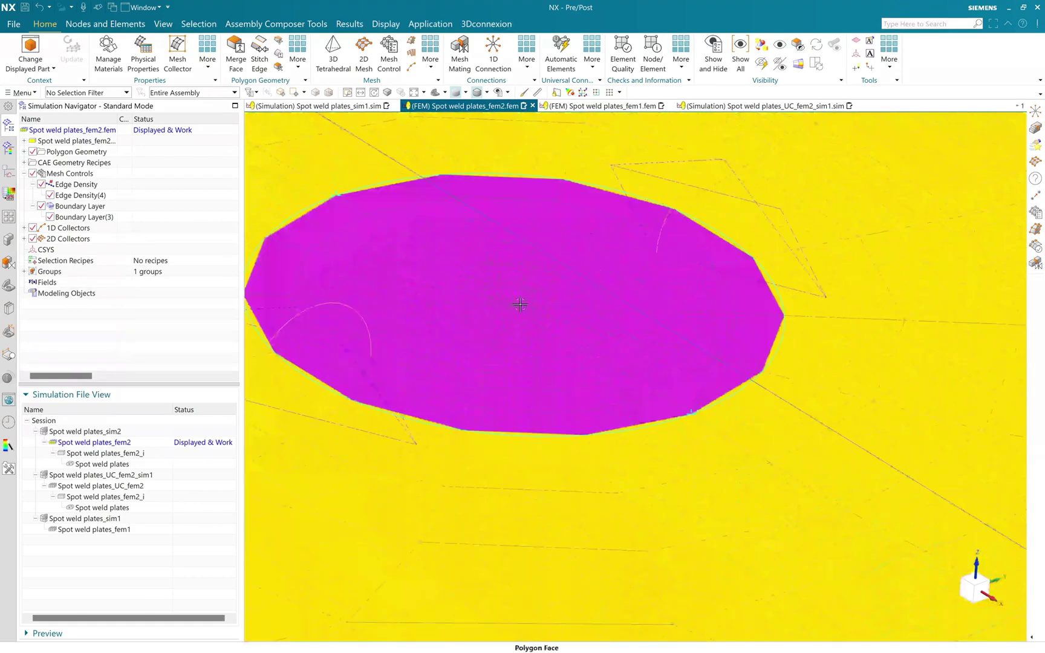
scroll(520, 304, down, 5)
middle_drag(511, 306, 514, 560)
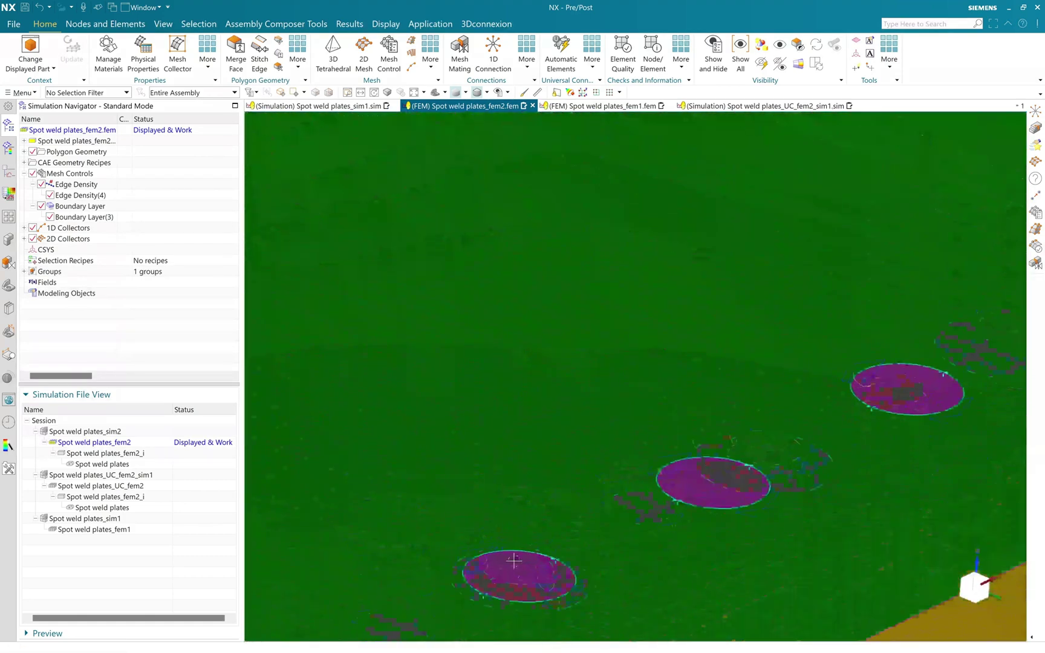
scroll(513, 560, up, 3)
scroll(531, 581, down, 8)
middle_drag(546, 448, 611, 420)
scroll(620, 418, up, 3)
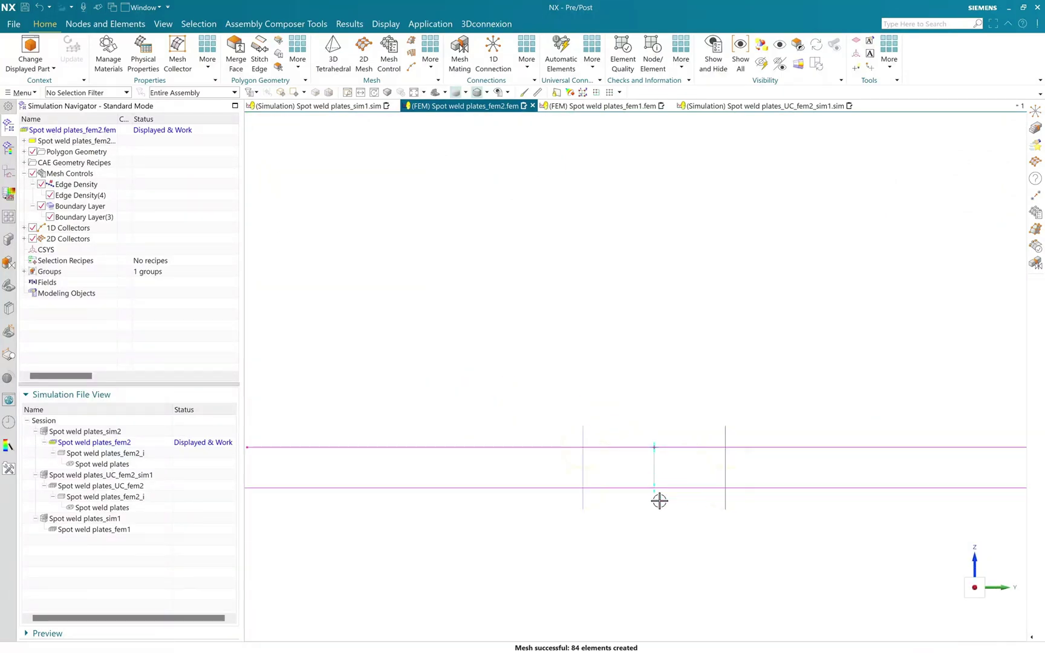
middle_drag(659, 500, 630, 423)
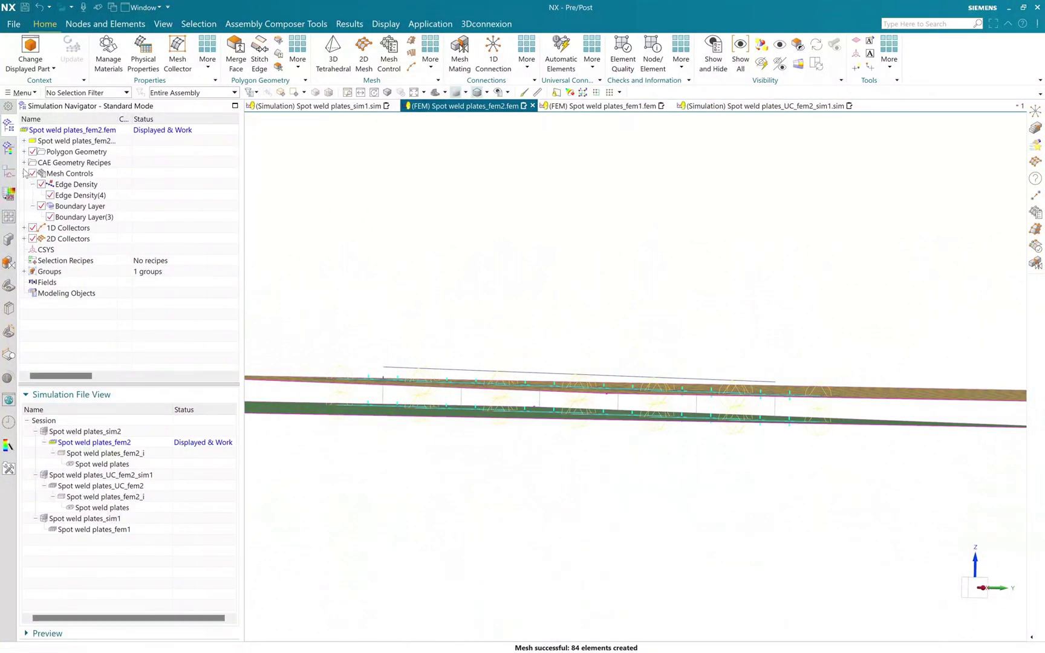
Expand 1D Collectors > Beam Collector(1) and select cn_weldmesh(1).
click(24, 228)
click(33, 239)
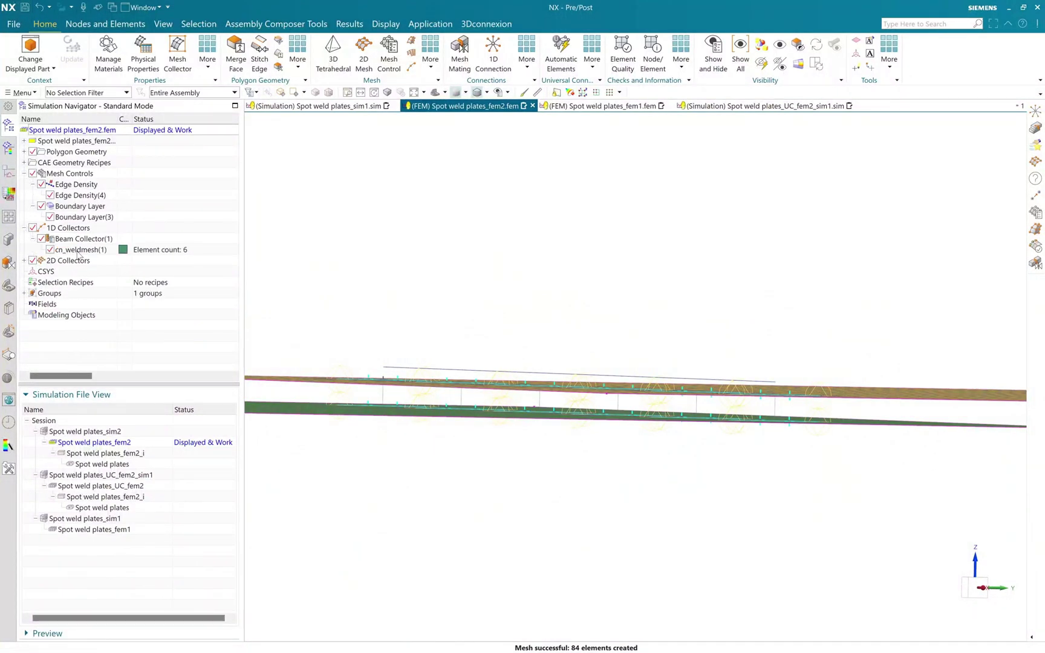
click(79, 250)
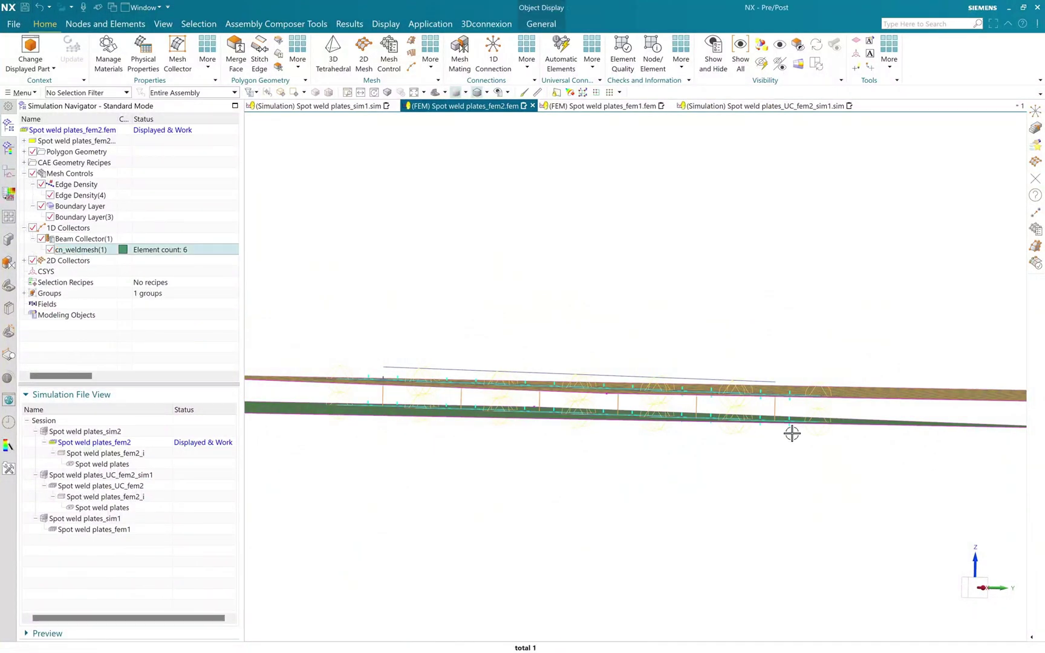
Edit Beam Collector(1) and assign it the PBEAML1 beam property.
right_click(93, 241)
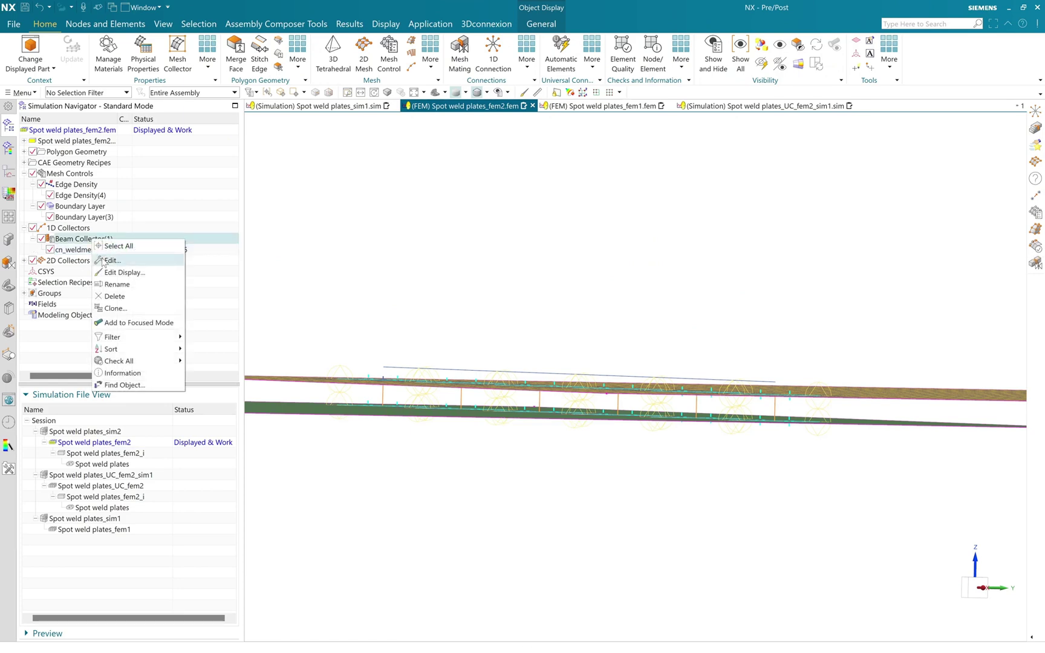
click(108, 260)
middle_drag(826, 263, 367, 222)
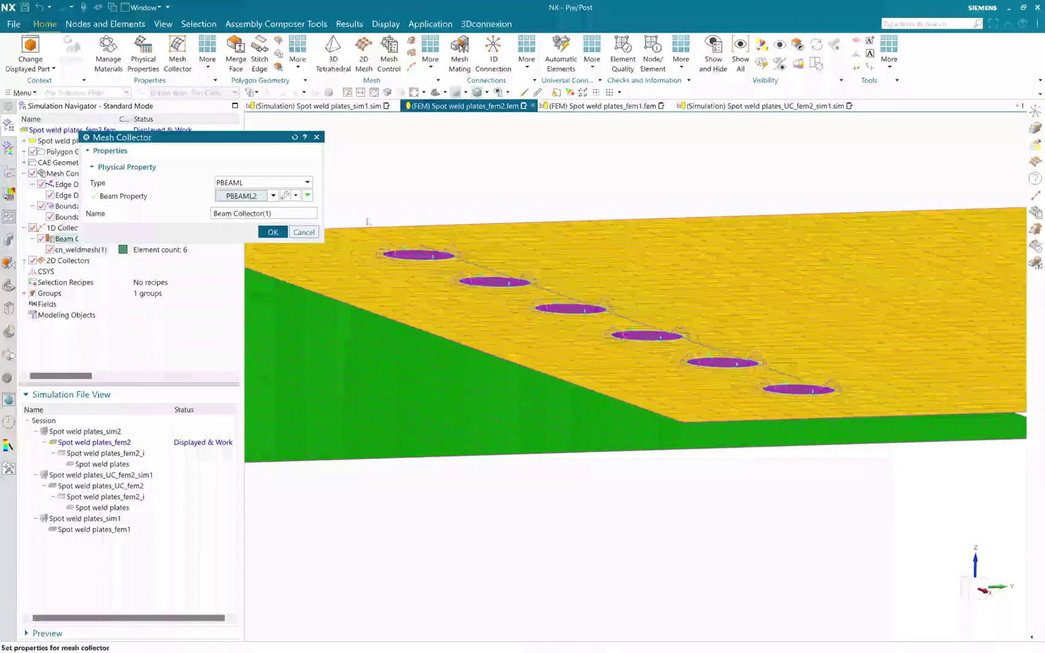
click(273, 195)
click(257, 226)
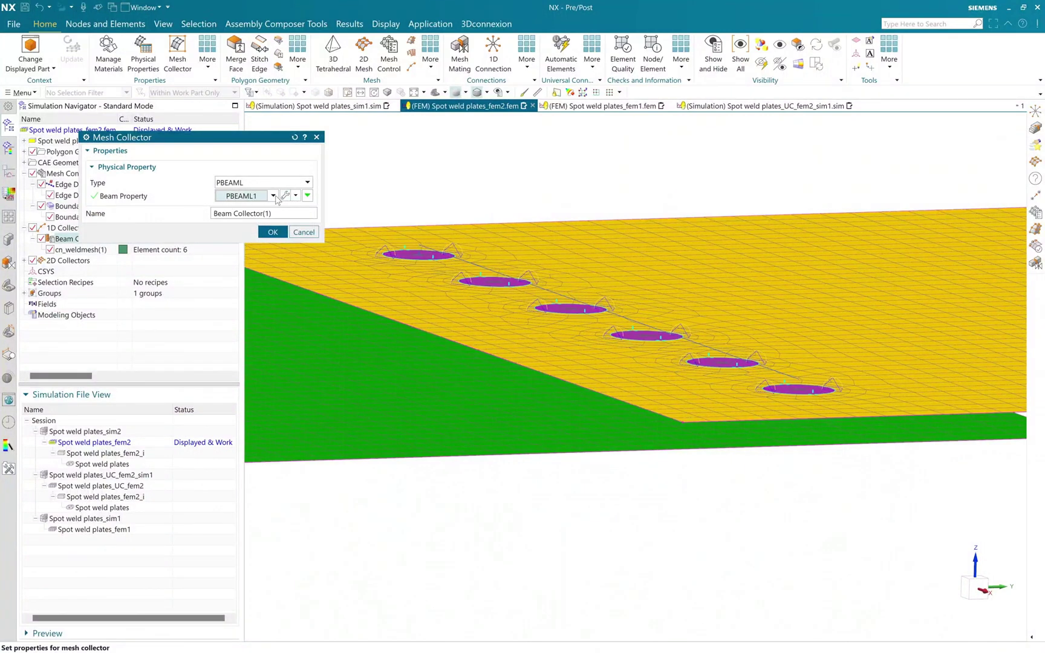
click(284, 196)
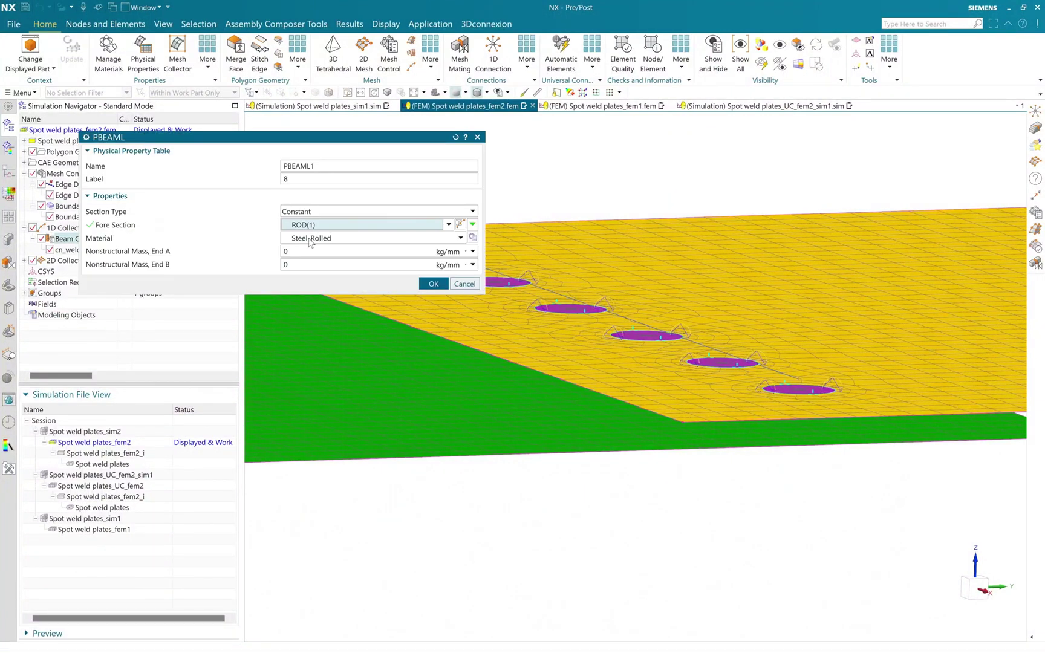
Set the ROD(1) section to 17.5 mm in Beam Section Manager and accept all dialogs.
click(459, 224)
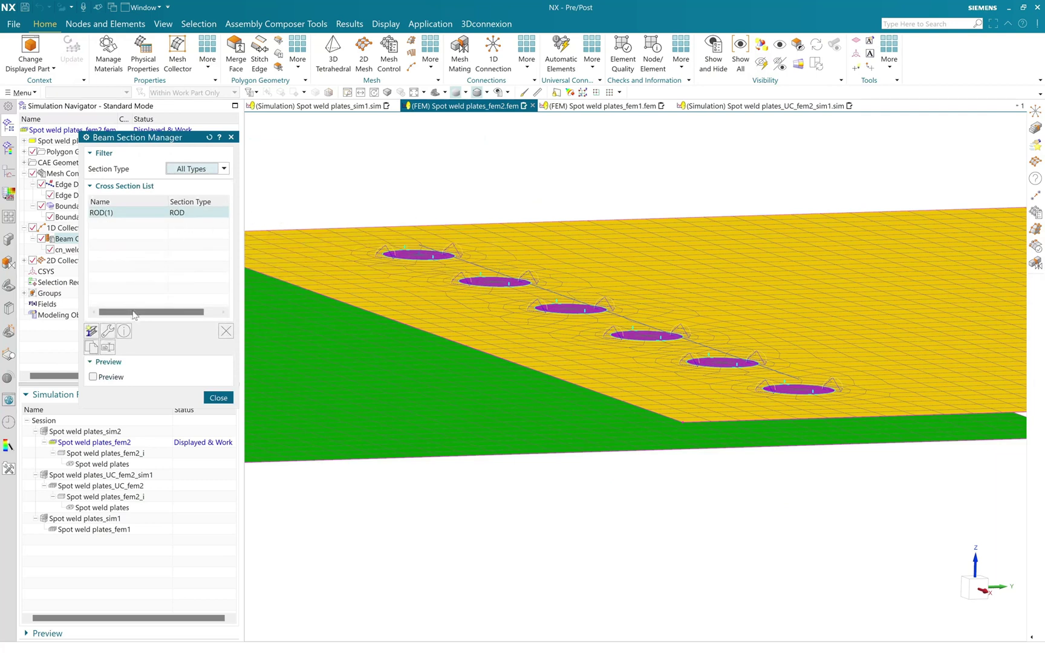
click(108, 331)
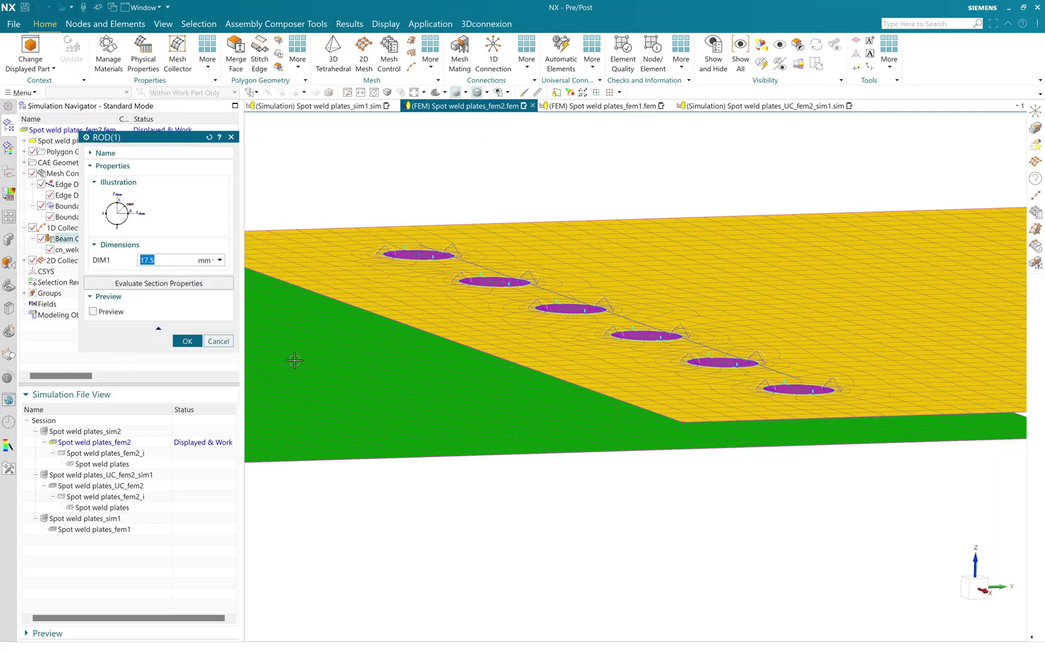
click(187, 341)
click(219, 397)
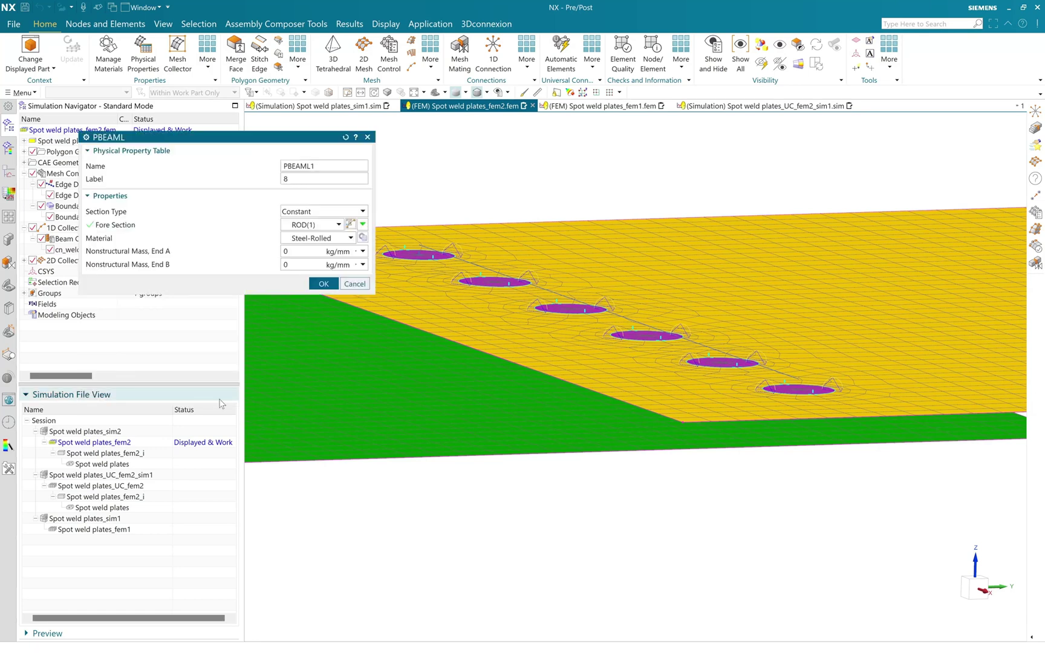
click(325, 284)
click(272, 233)
middle_drag(681, 413, 711, 421)
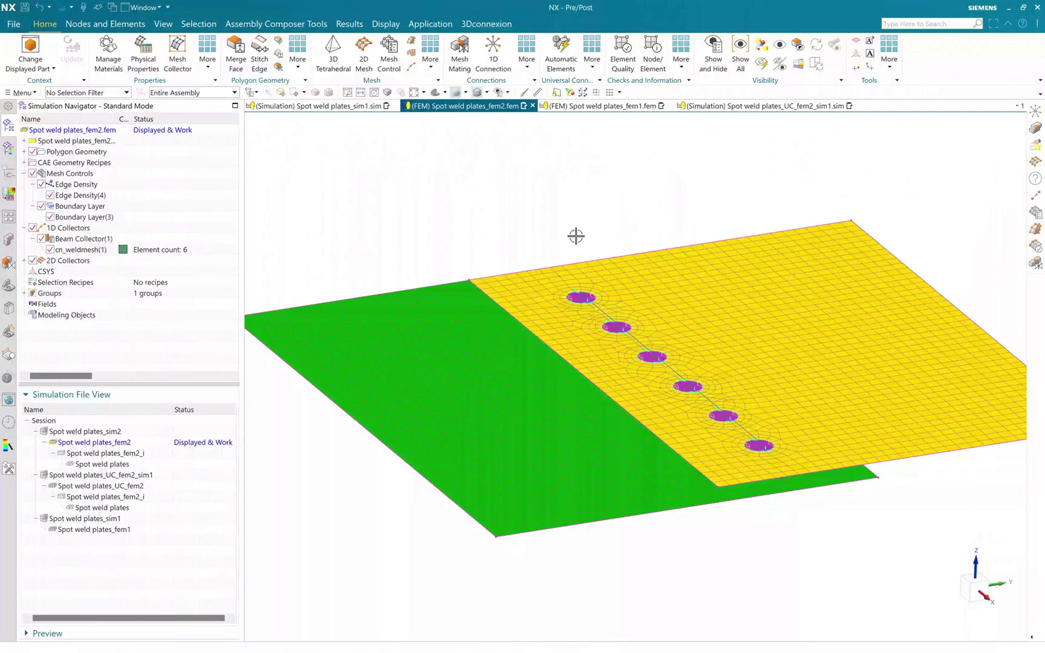
Zoom in on a spot weld and start a new 1D Connection.
scroll(612, 299, up, 3)
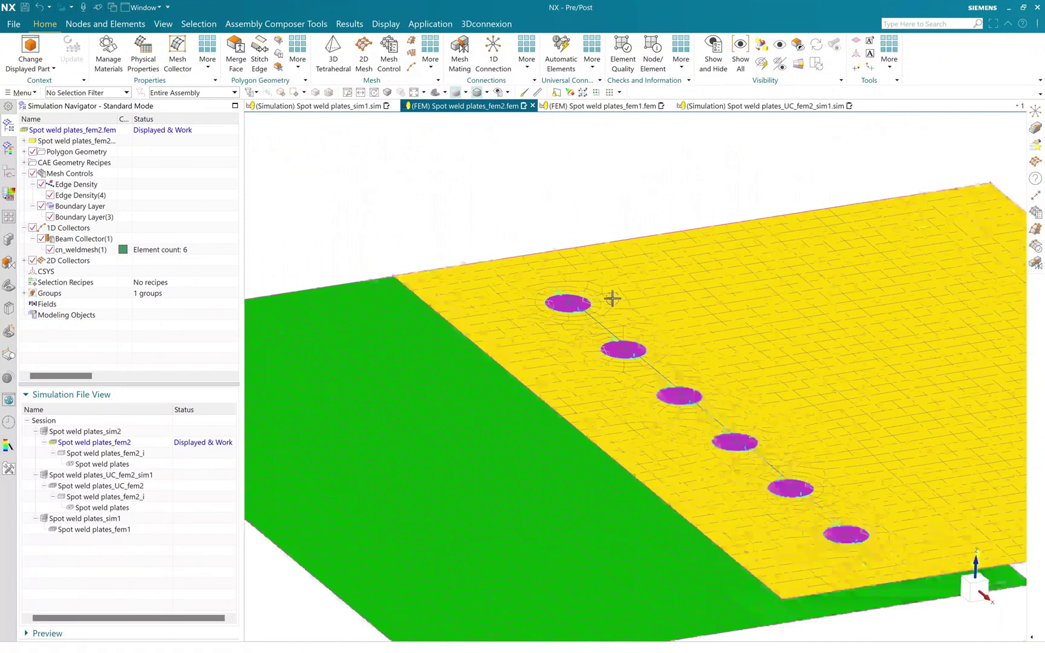
scroll(683, 401, up, 4)
scroll(497, 289, up, 3)
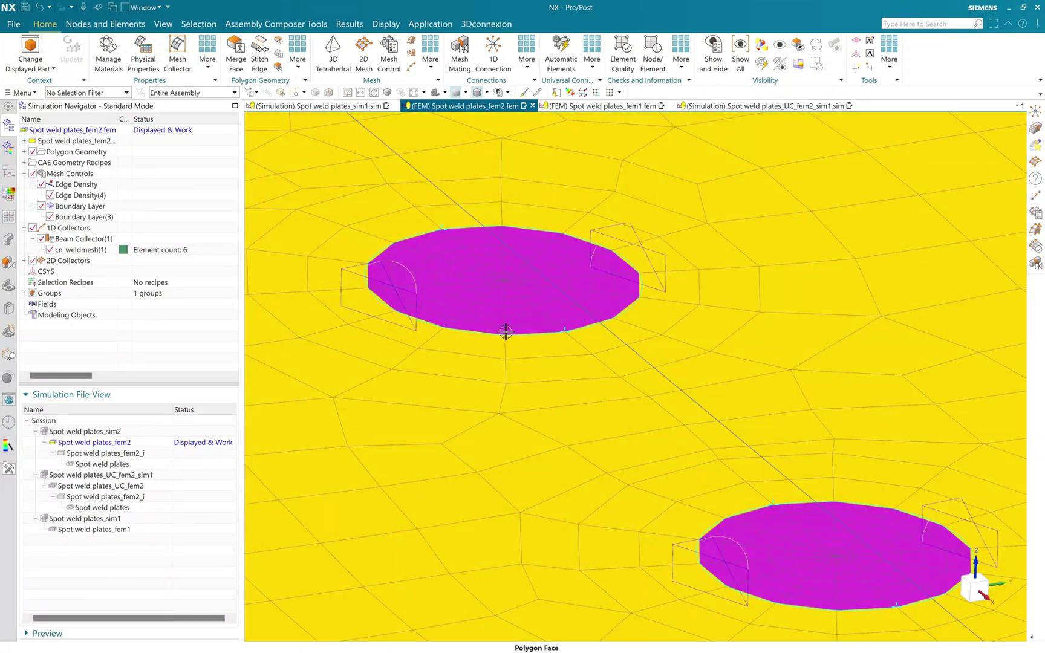
click(488, 67)
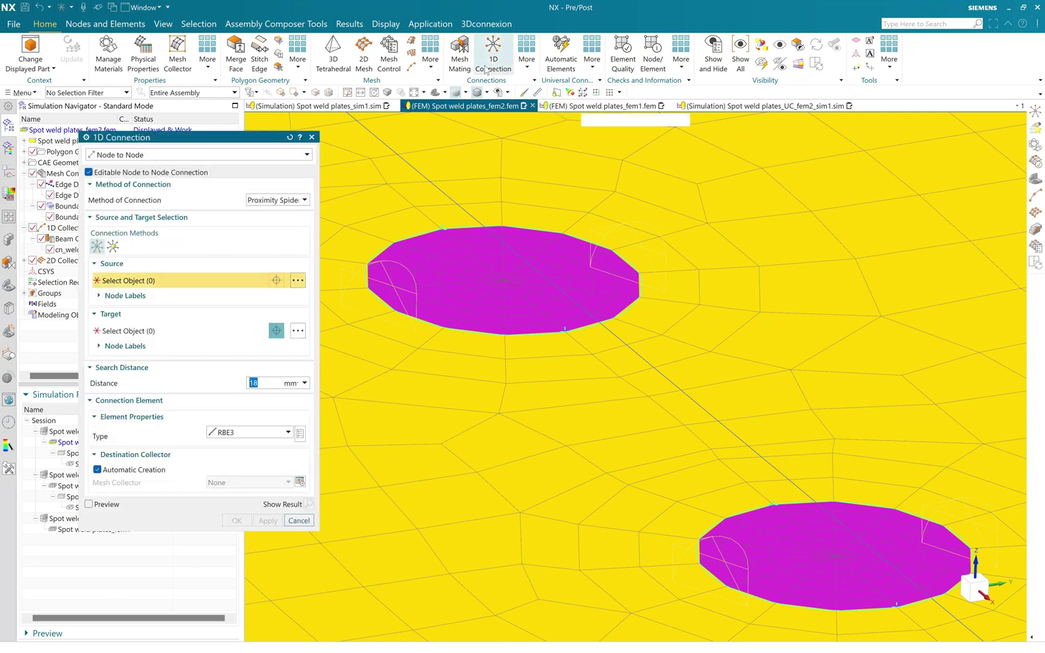
Set the 1D Connection to Node to Node using the Proximity Spider method.
click(250, 155)
click(198, 168)
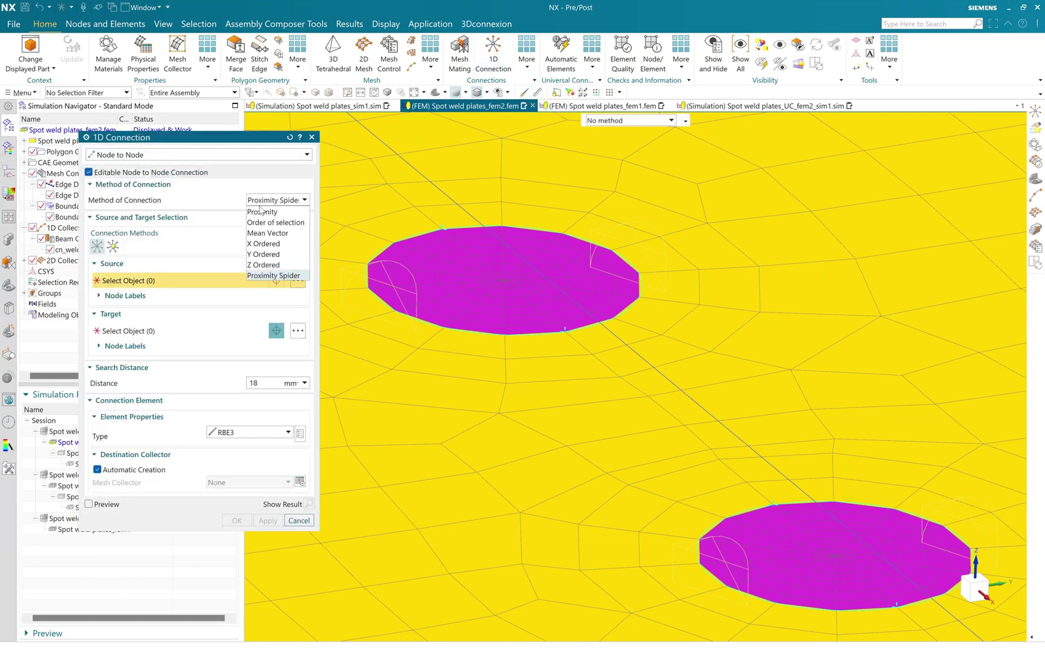
click(275, 277)
scroll(537, 270, down, 5)
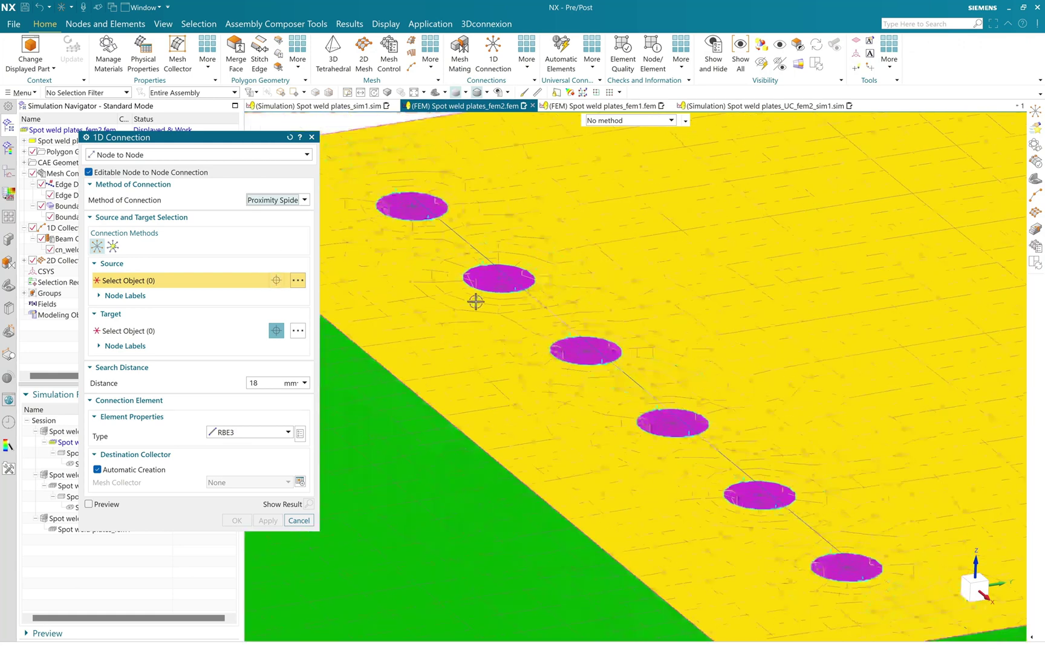
scroll(422, 226, up, 5)
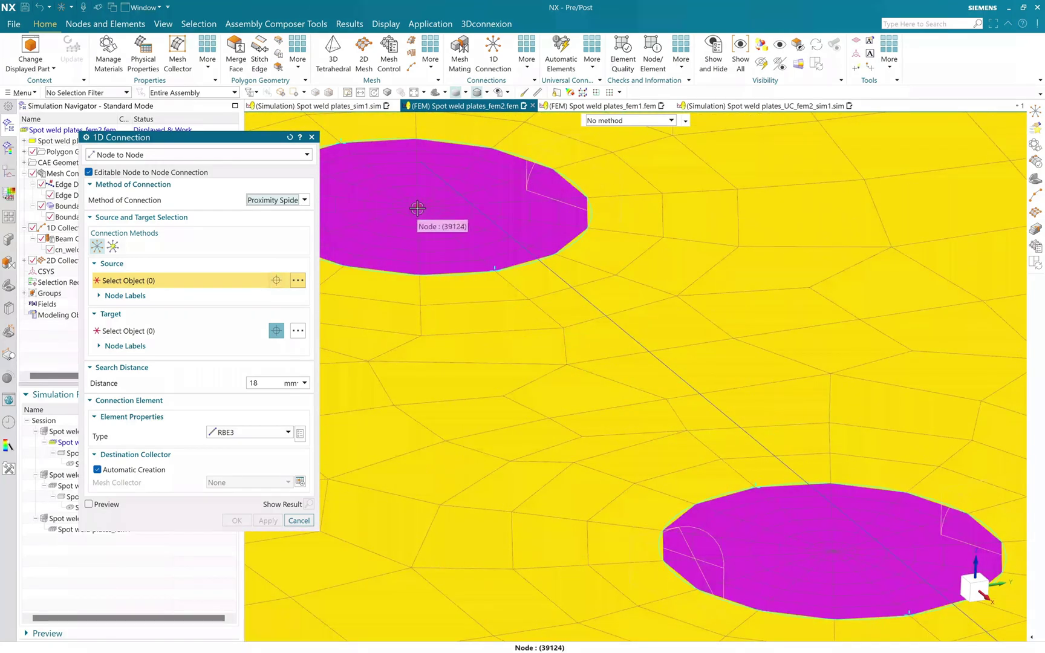
Pick the six weld centre nodes as sources, then switch to target selection.
click(417, 205)
click(834, 547)
scroll(596, 407, down, 3)
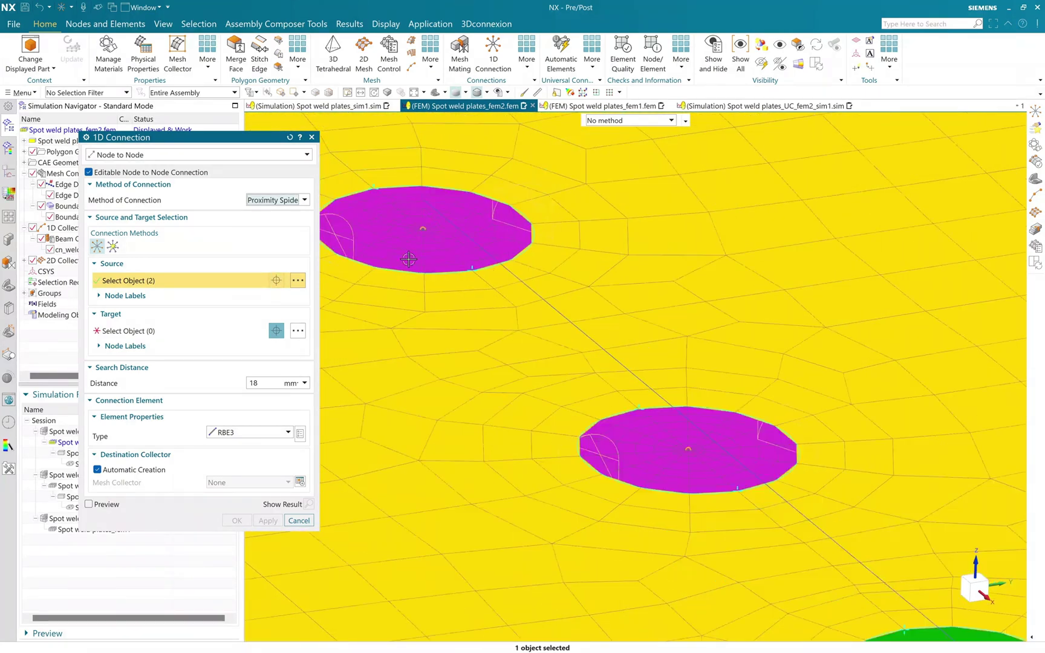
click(612, 418)
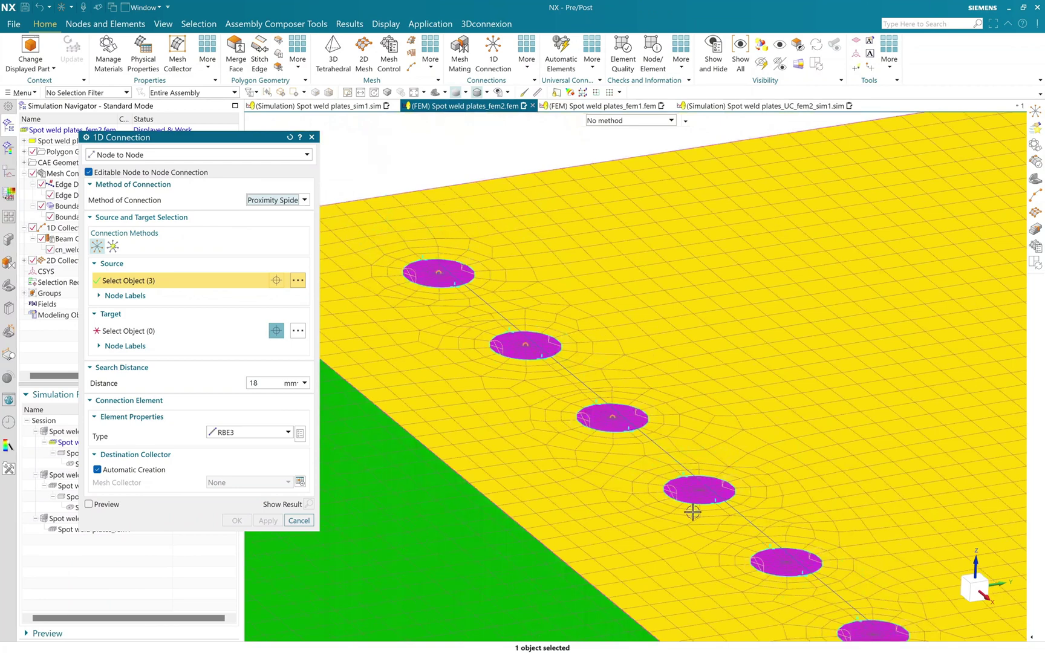
click(698, 491)
scroll(698, 491, up, 5)
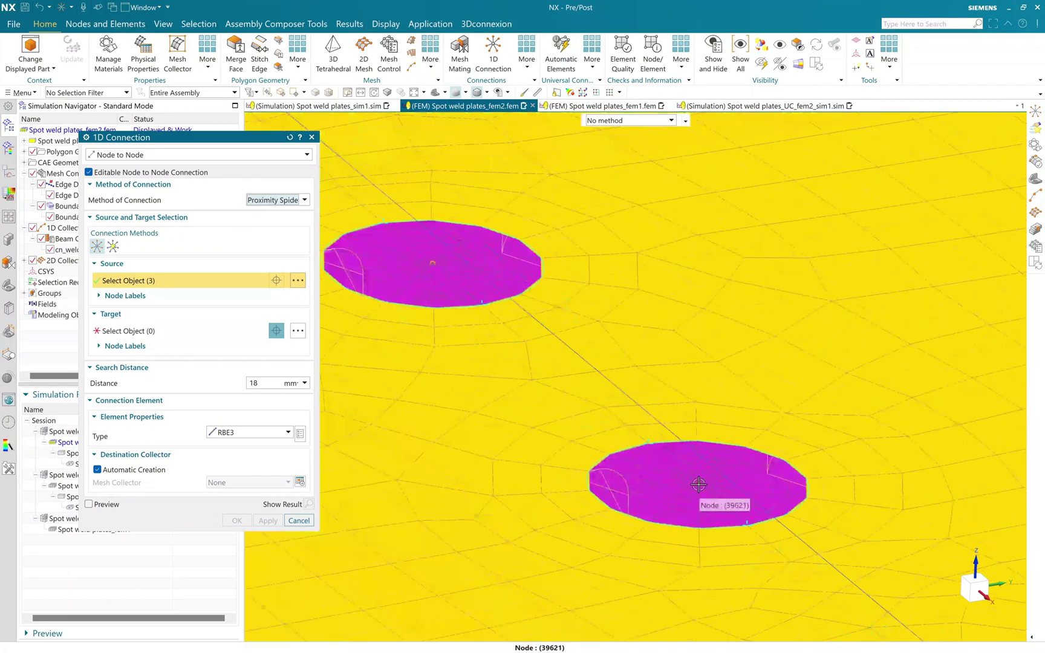
scroll(765, 593, down, 3)
scroll(701, 490, up, 3)
click(702, 490)
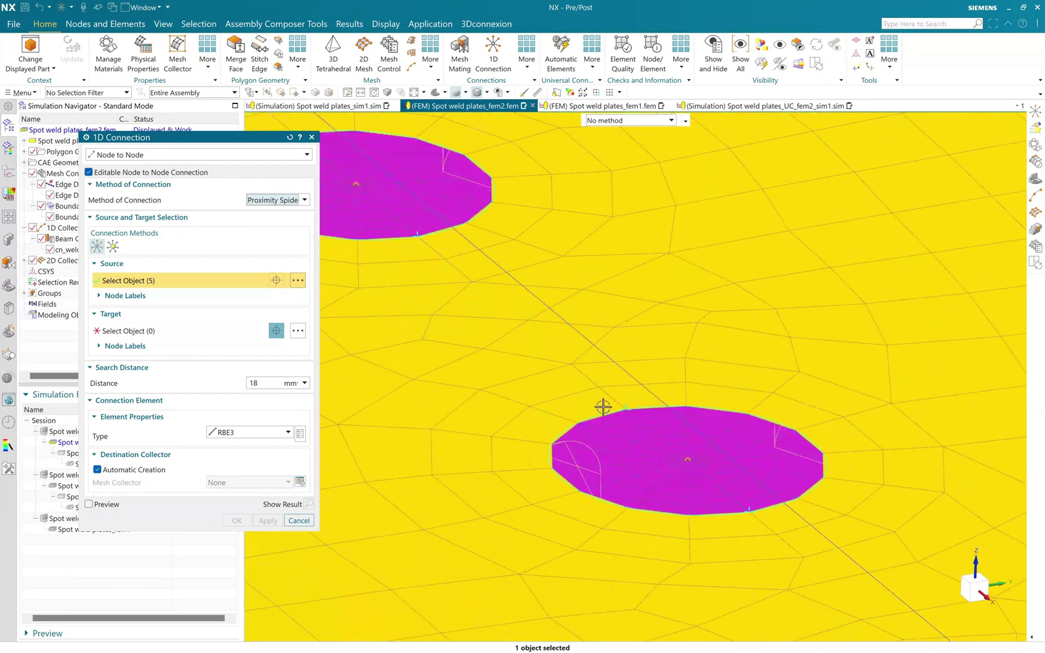
scroll(602, 411, down, 5)
scroll(640, 471, up, 3)
click(668, 460)
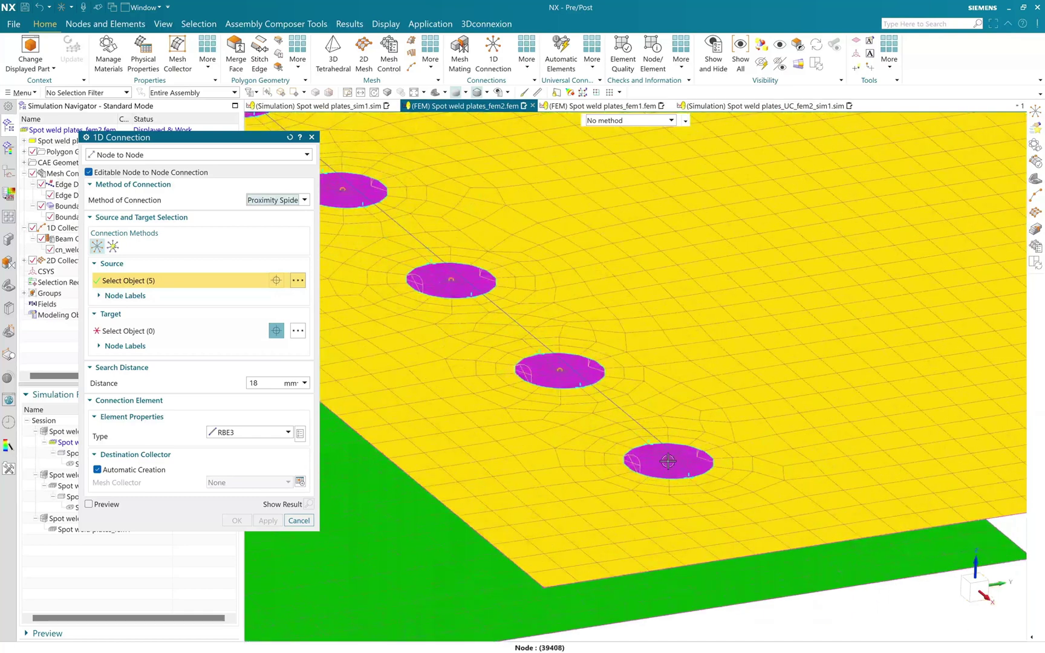
click(199, 331)
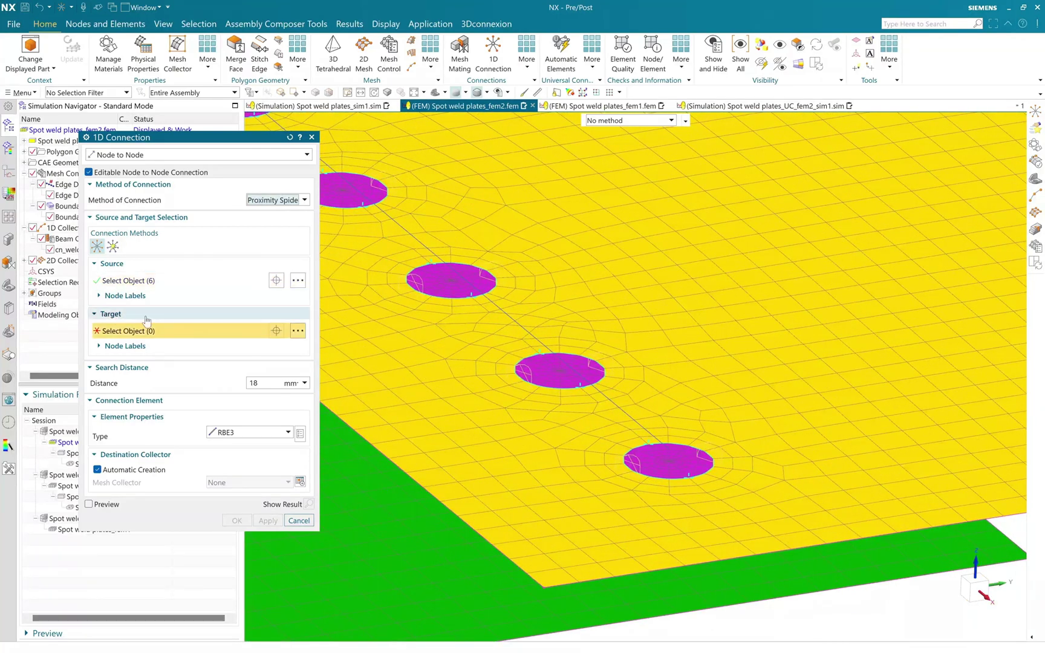
Set the target Smart Selector to Related Nodes filtered by Polygon Edge.
click(298, 330)
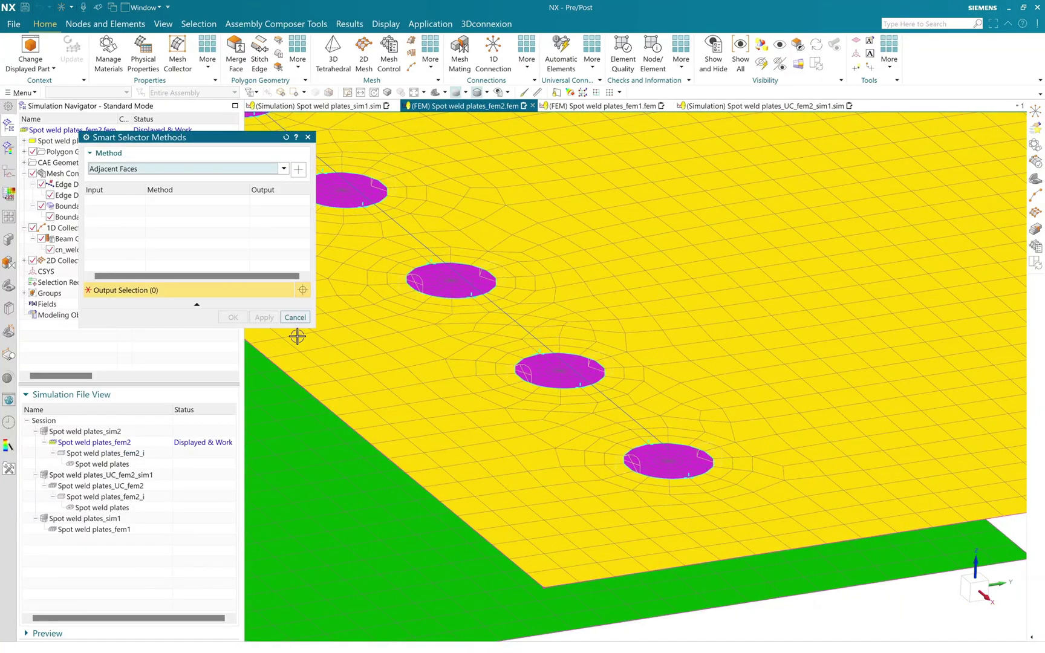
click(241, 168)
scroll(145, 242, down, 5)
click(133, 292)
click(299, 170)
click(179, 224)
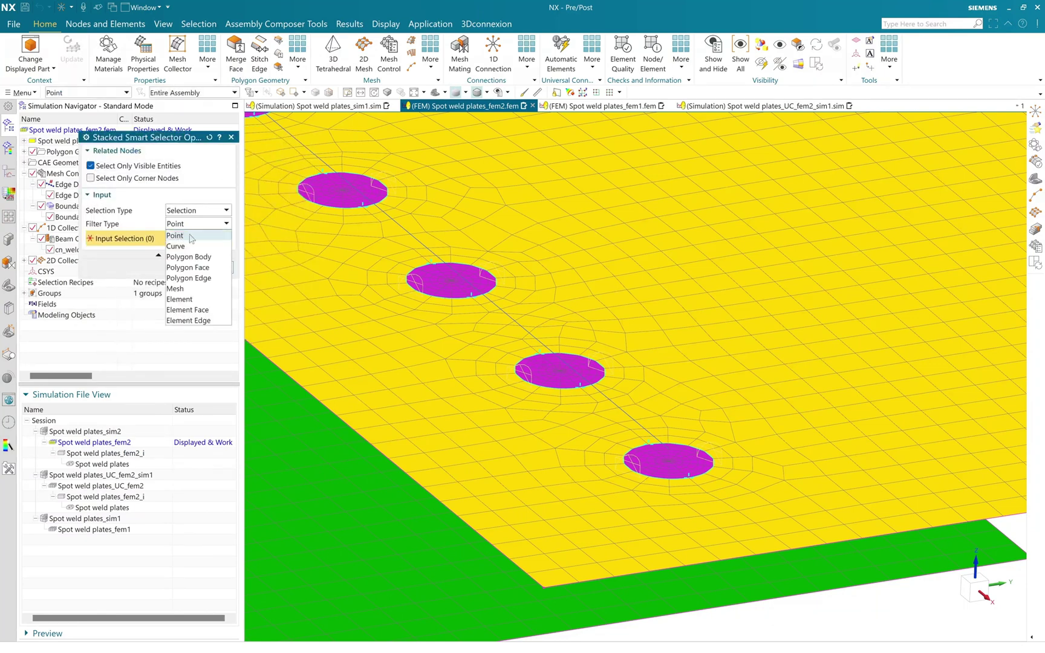
click(199, 277)
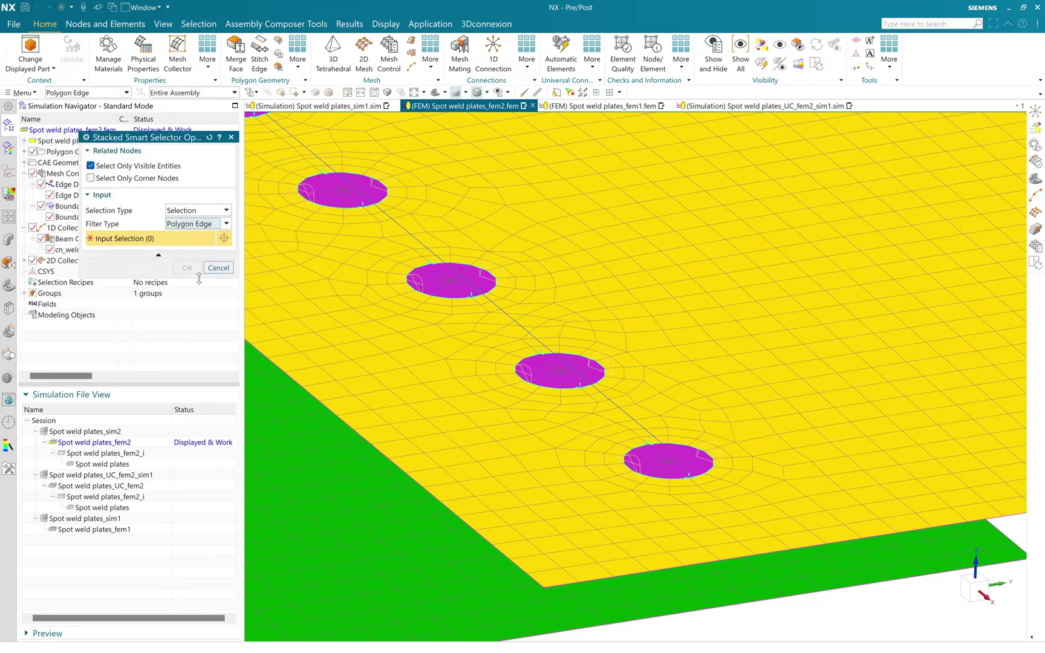
Box-select the 12 weld edges side-on for 84 target nodes and create the RBE3 spiders.
click(957, 582)
drag(413, 255, 552, 310)
click(187, 267)
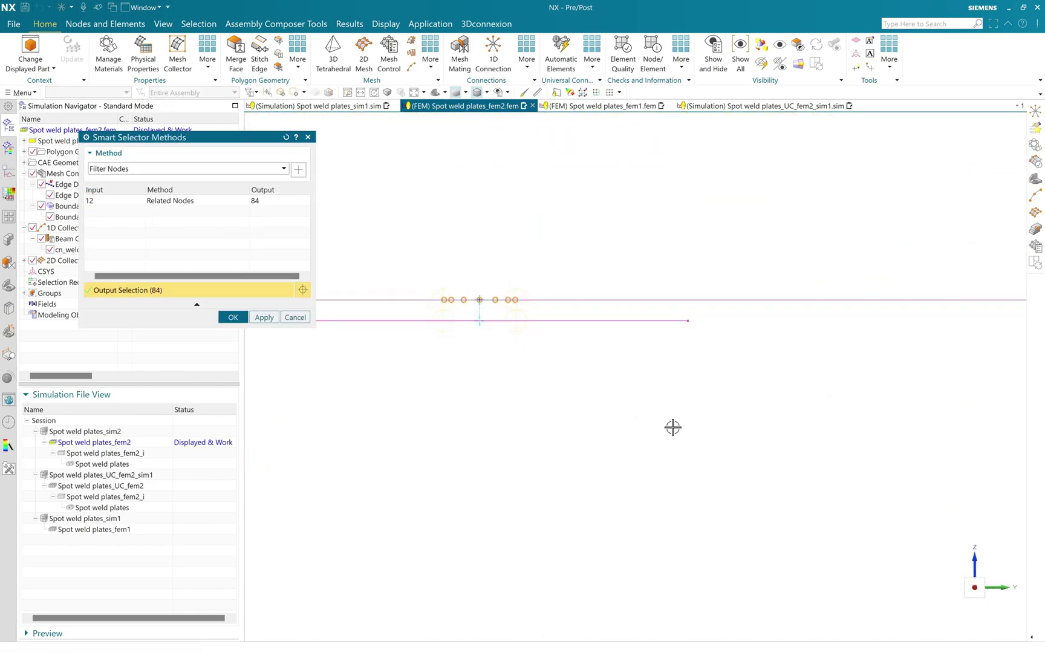
middle_drag(672, 427, 699, 445)
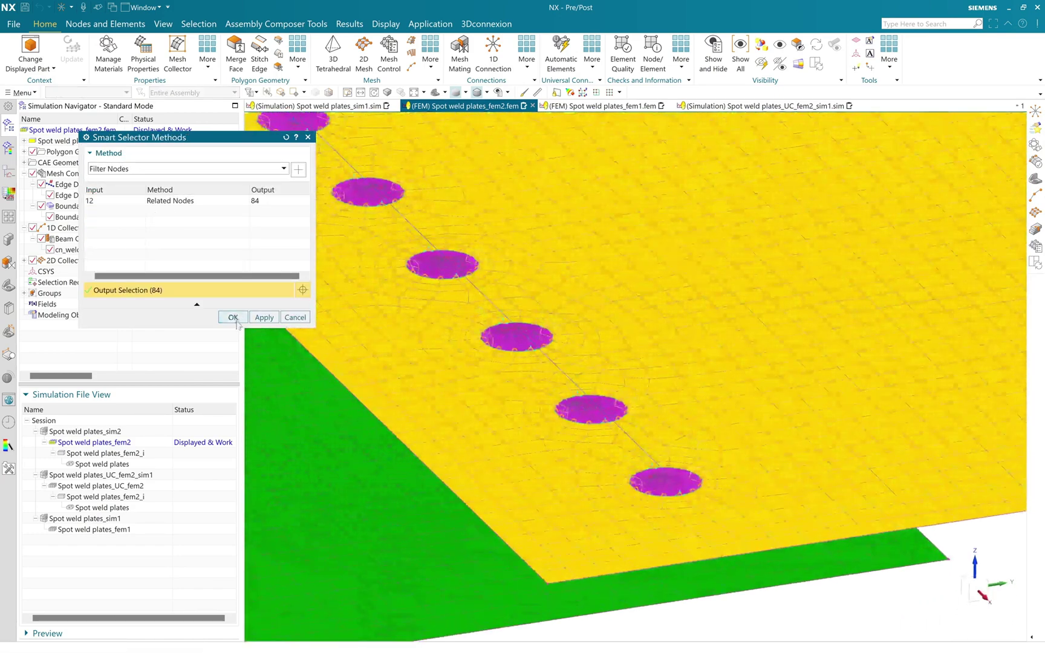
click(233, 318)
click(267, 520)
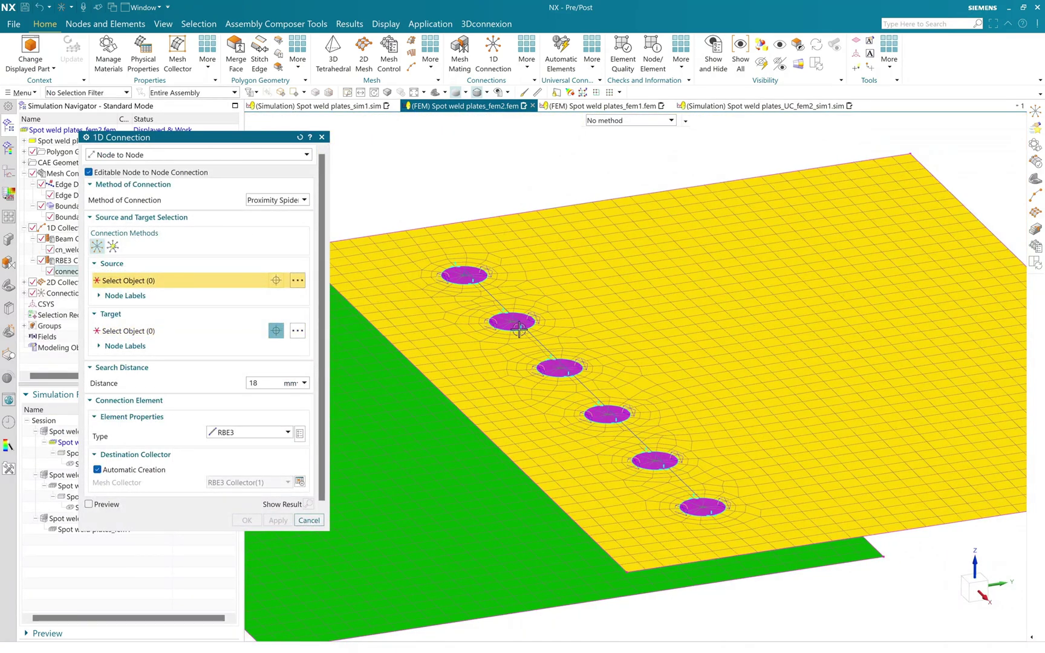
Pick the six green-plate weld centre nodes as the RBE3 source nodes.
scroll(518, 332, up, 5)
key(Home)
scroll(513, 393, up, 5)
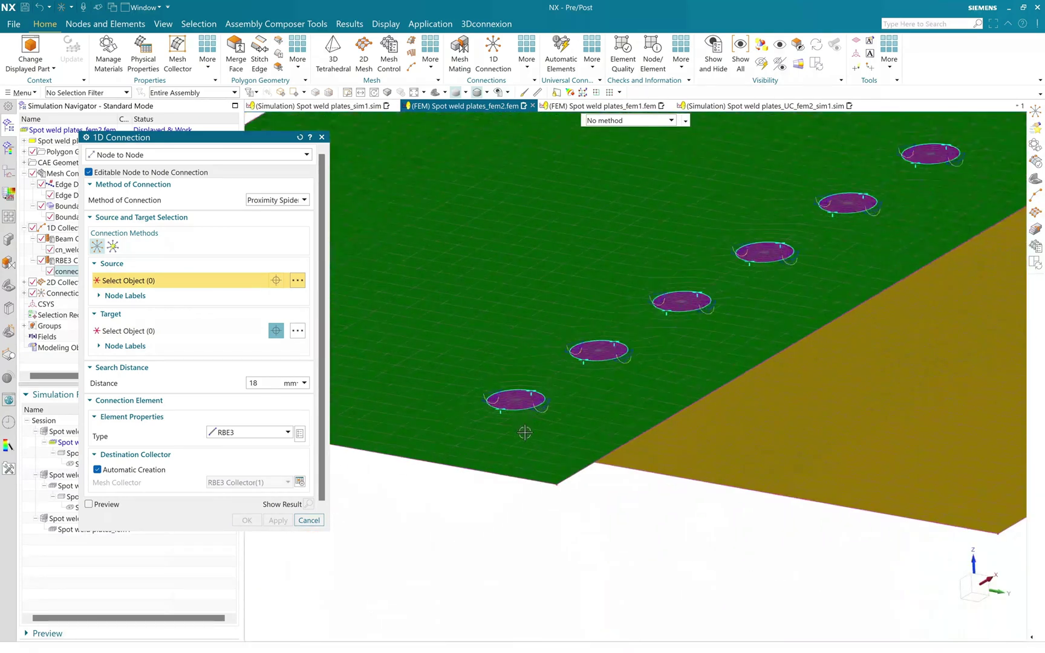
click(514, 382)
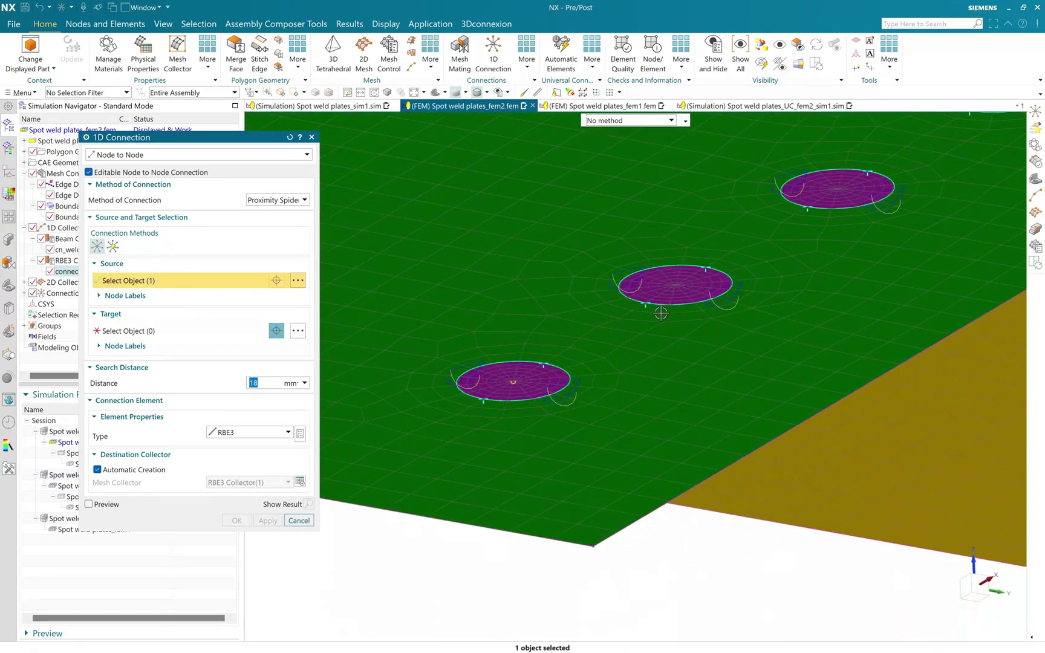
click(675, 286)
click(837, 190)
scroll(512, 415, down, 4)
scroll(596, 340, up, 2)
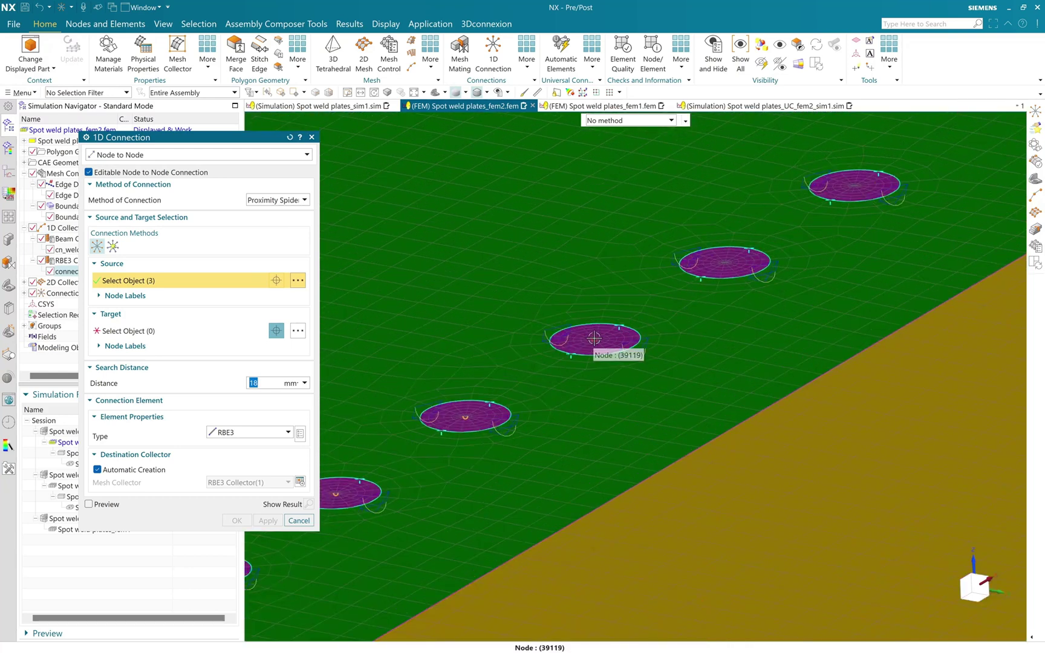
click(596, 340)
click(725, 261)
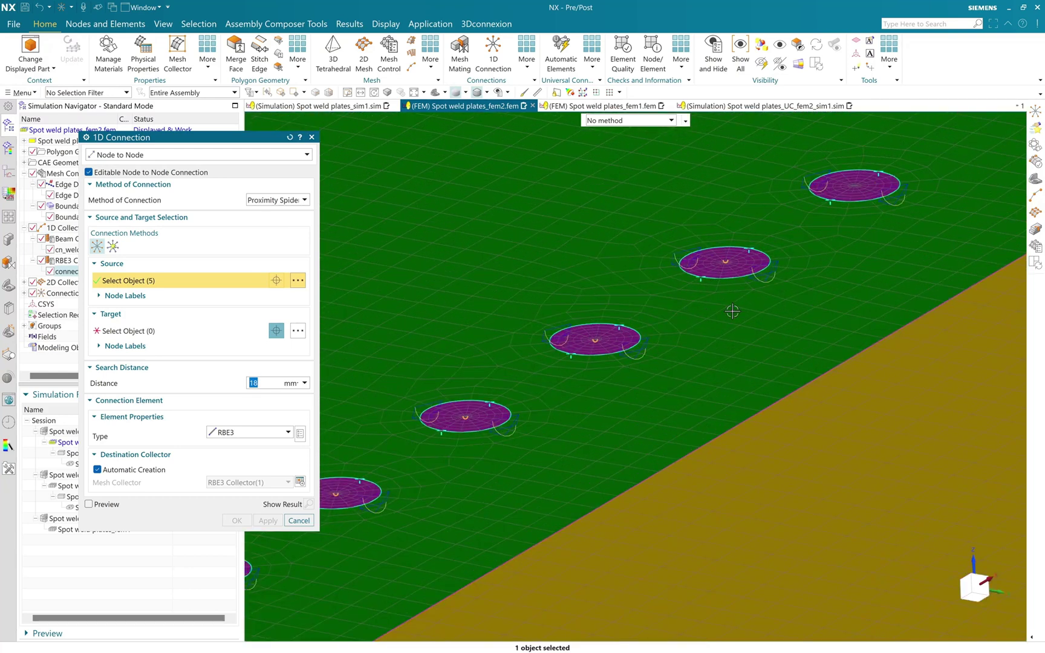
scroll(725, 262, up, 2)
shift+click(725, 262)
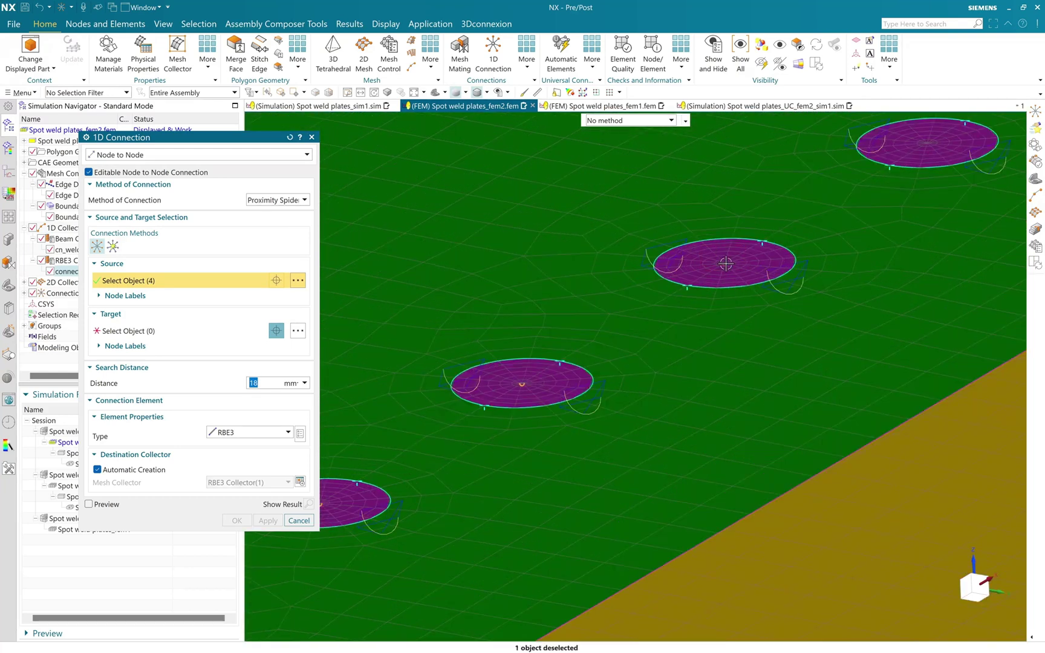
click(927, 145)
scroll(680, 287, down, 4)
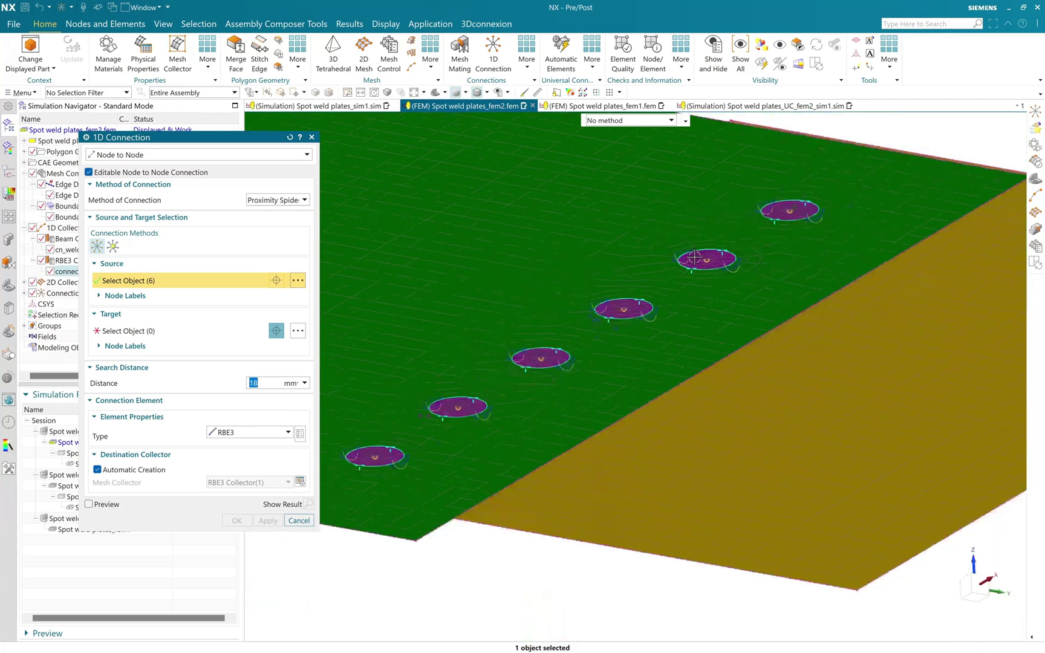
Set up a Related Nodes smart-selector step for choosing the target nodes.
click(150, 332)
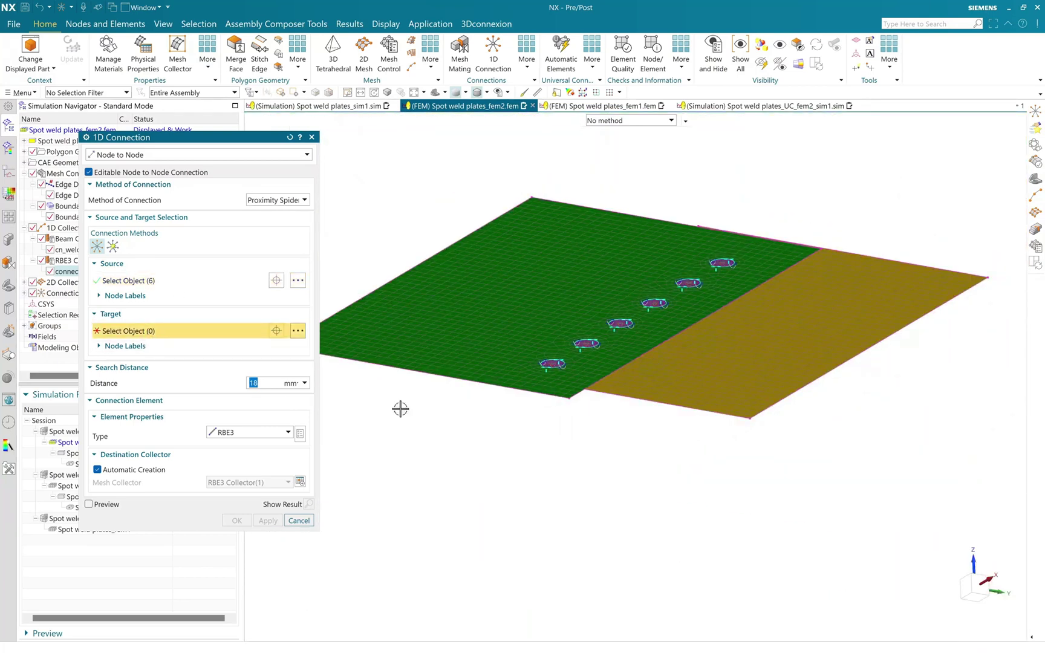
click(986, 581)
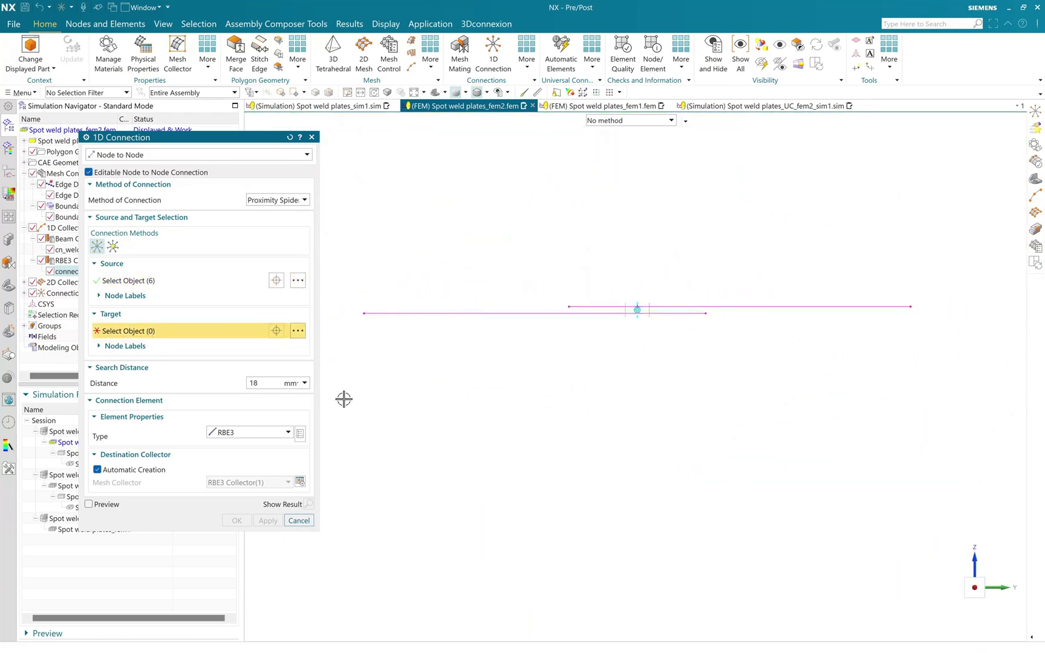
click(297, 330)
click(174, 169)
scroll(151, 260, down, 3)
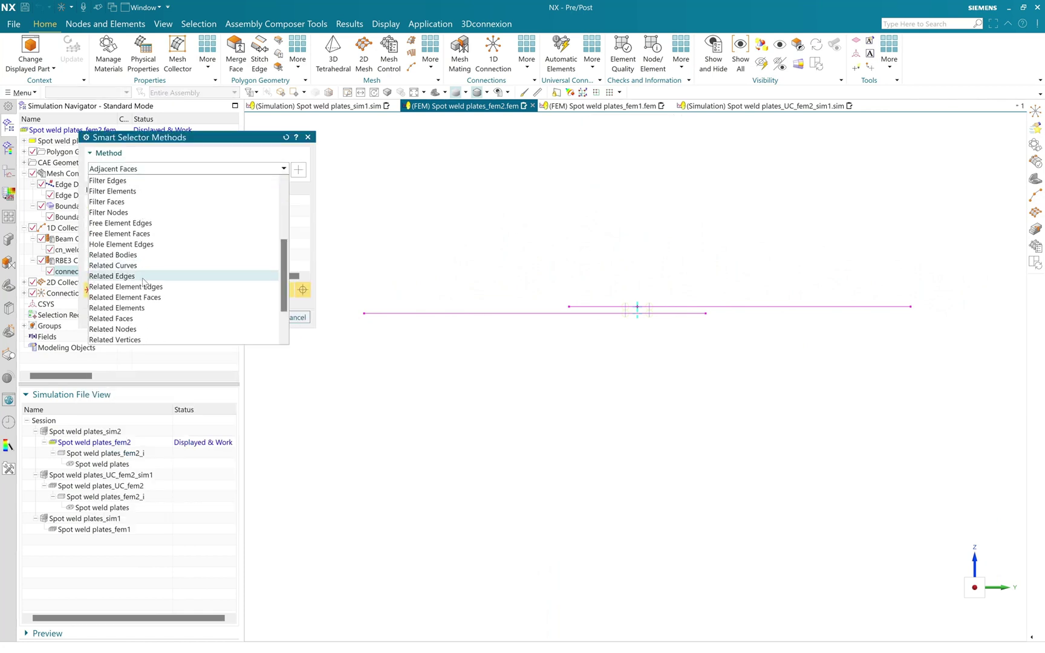
click(121, 329)
click(298, 170)
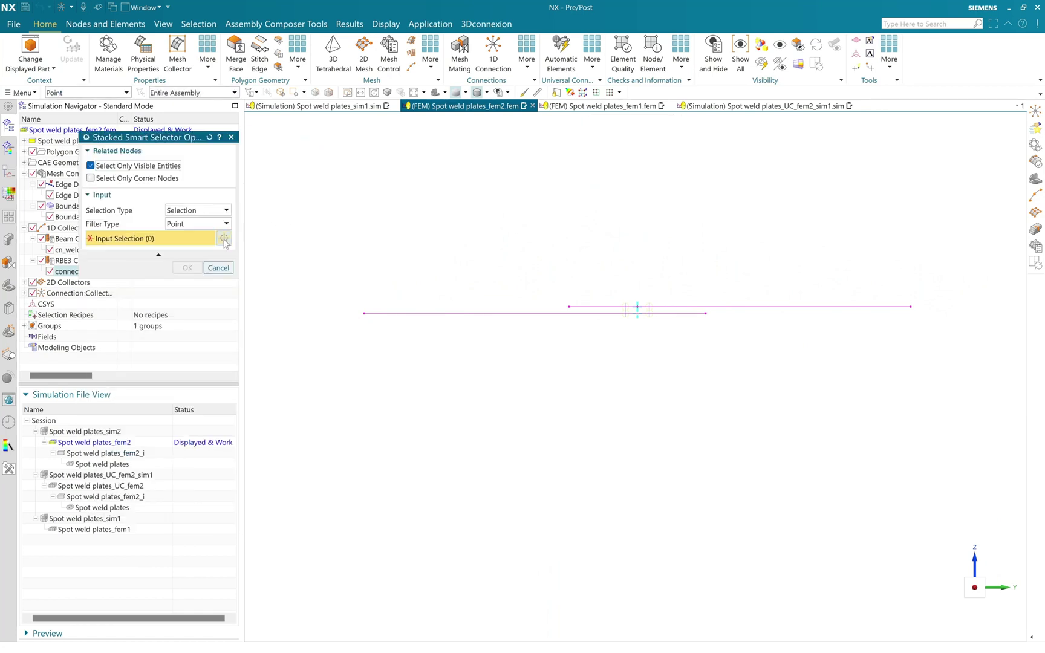
Box-select the 12 polygon edges around the welds for 84 target nodes, keeping RBE3.
click(212, 225)
click(209, 282)
drag(596, 289, 728, 343)
middle_drag(737, 403, 756, 395)
click(187, 267)
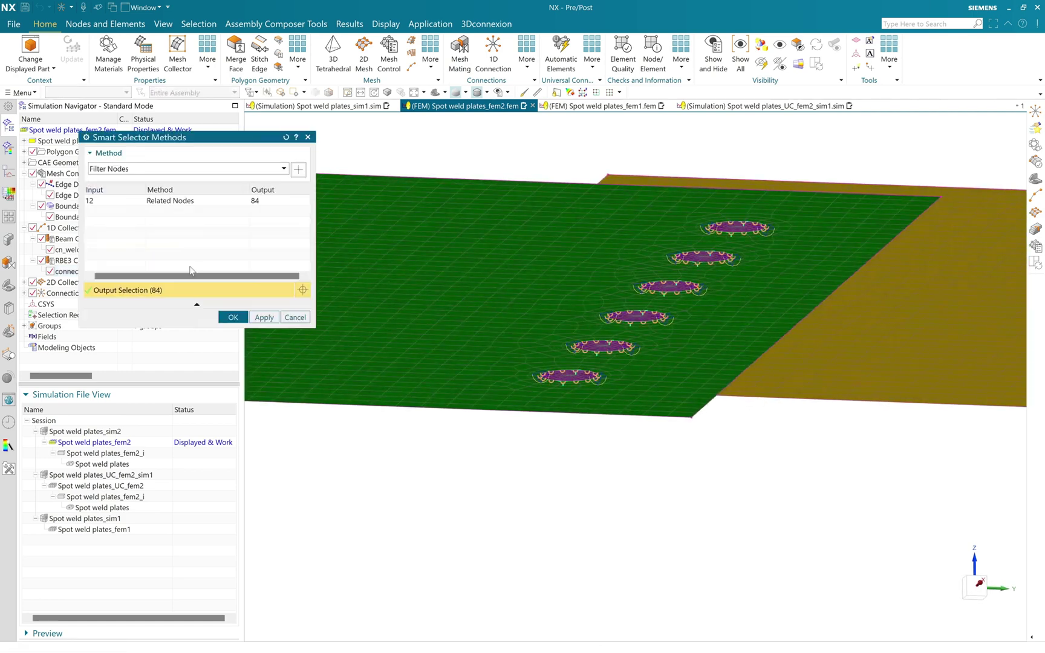
click(234, 319)
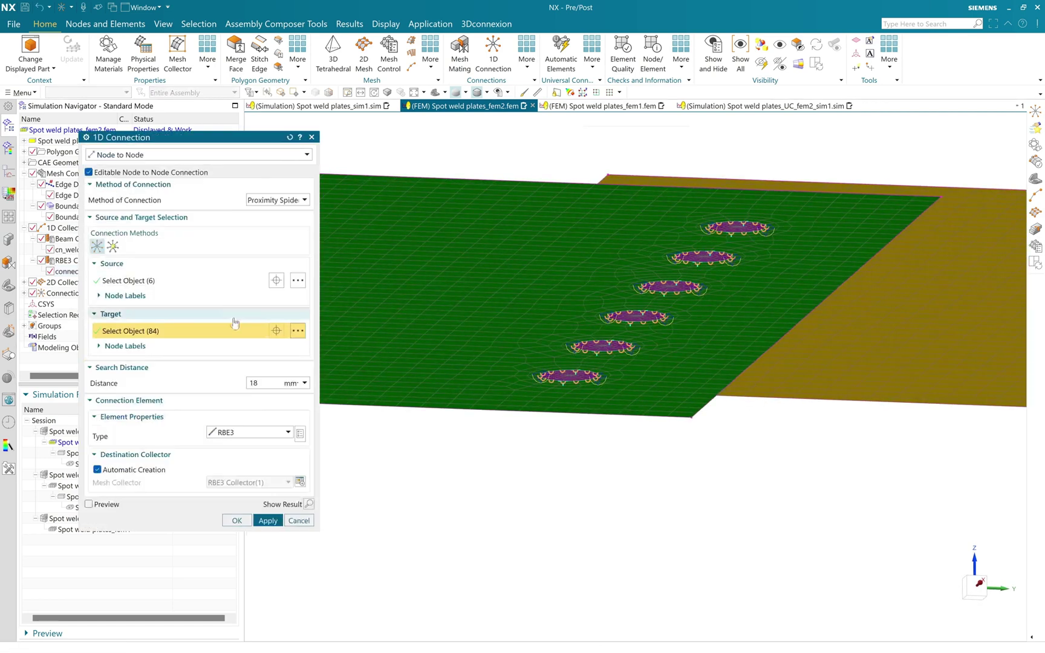
click(226, 435)
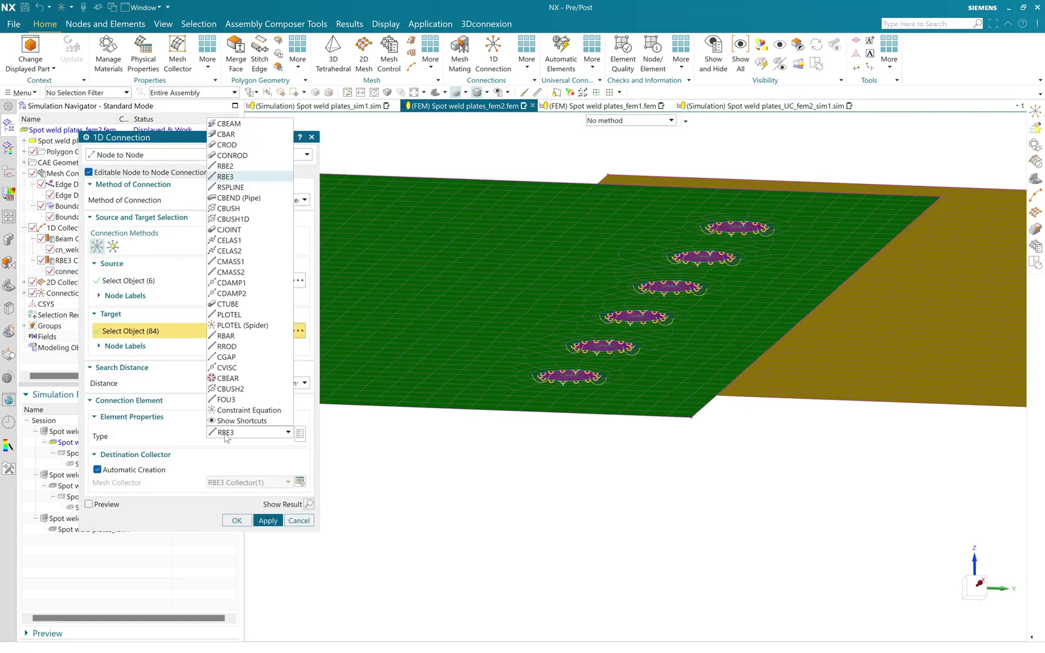
click(228, 176)
Create the second RBE3 set and inspect both RBE3 connection groups on the plates.
click(239, 522)
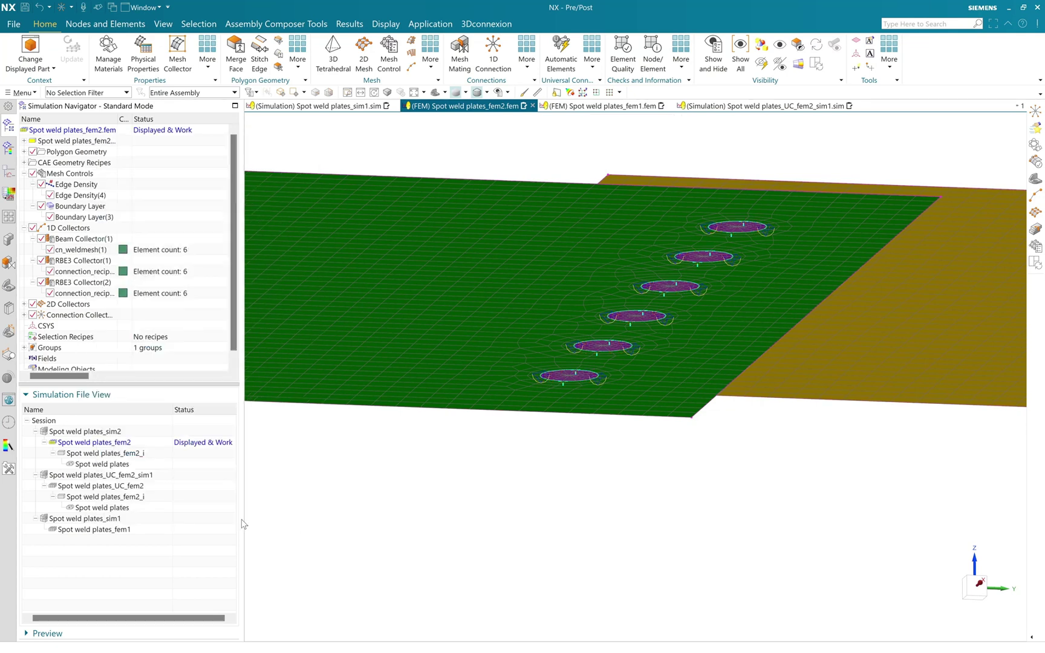
scroll(608, 357, up, 3)
click(81, 249)
ctrl+click(85, 271)
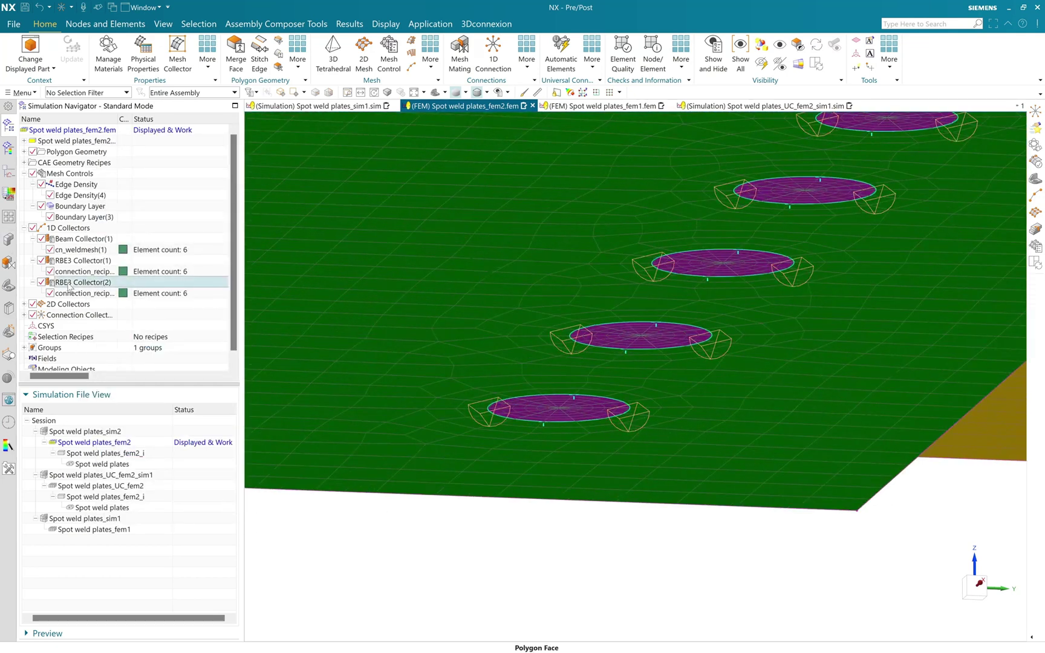
ctrl+click(84, 293)
middle_drag(608, 232, 680, 448)
click(679, 448)
key(ctrl+f)
Check the 2D shell thickness contour shows 10 mm, then display Spot weld plates_sim2.
right_click(79, 304)
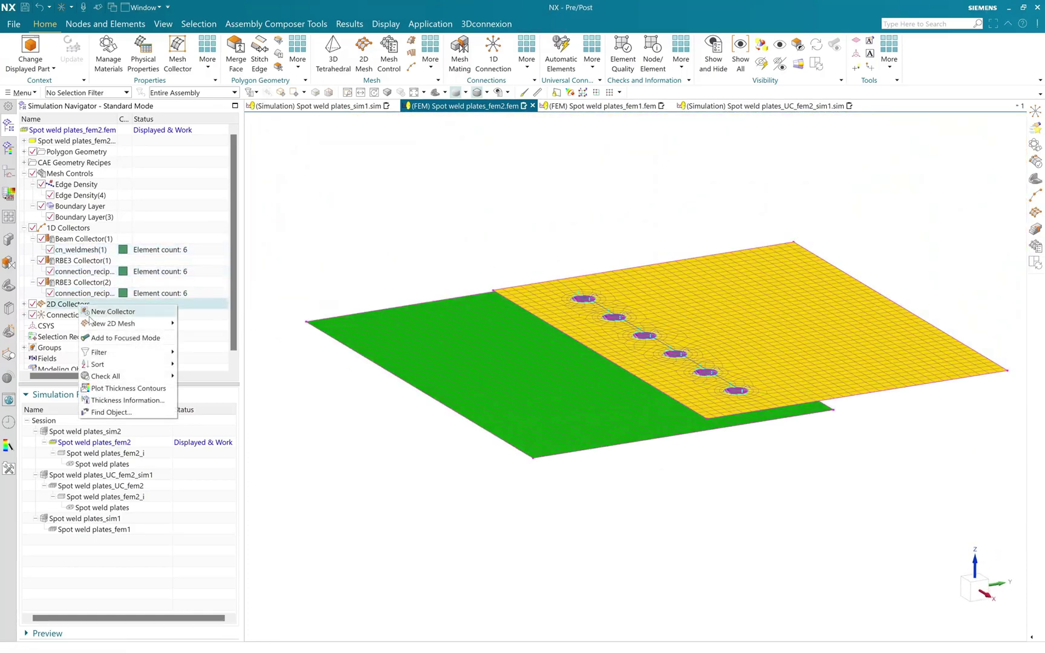
click(129, 388)
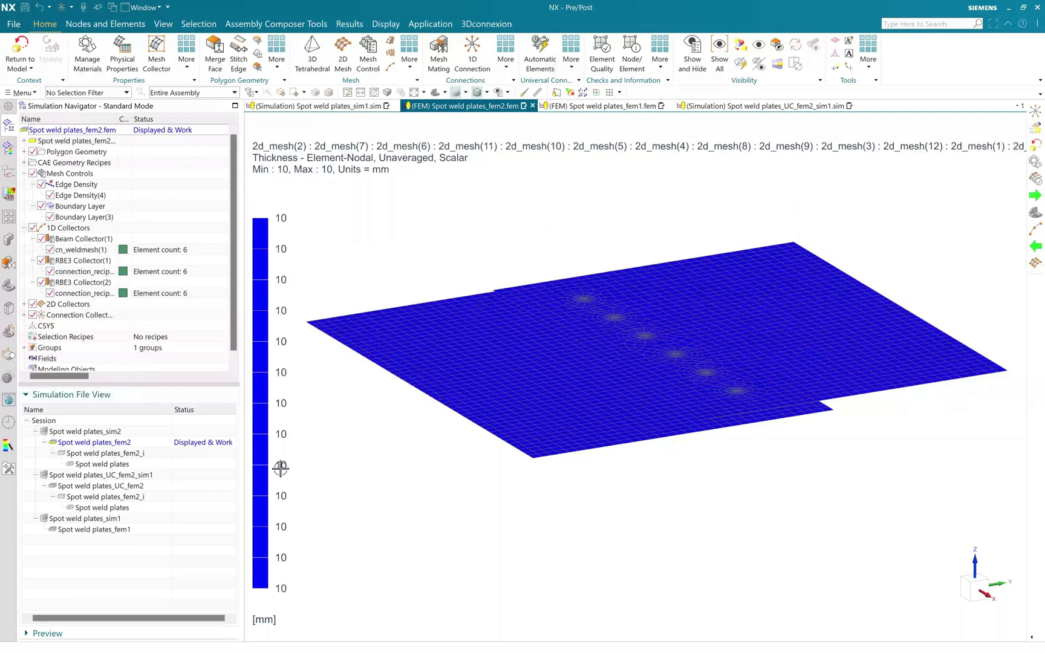
click(4, 58)
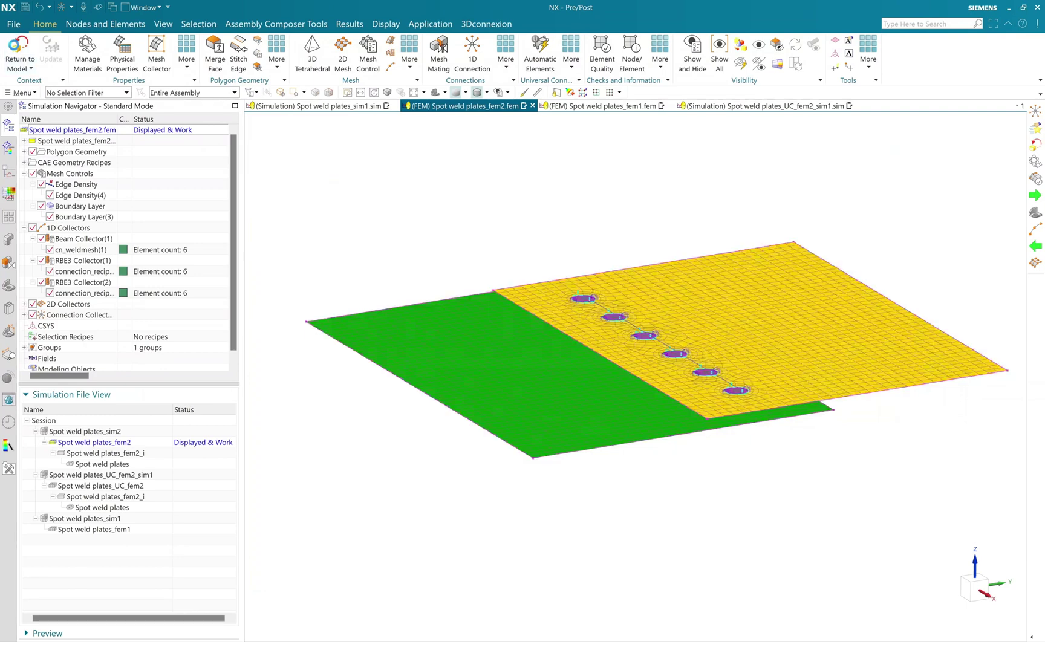
double_click(91, 431)
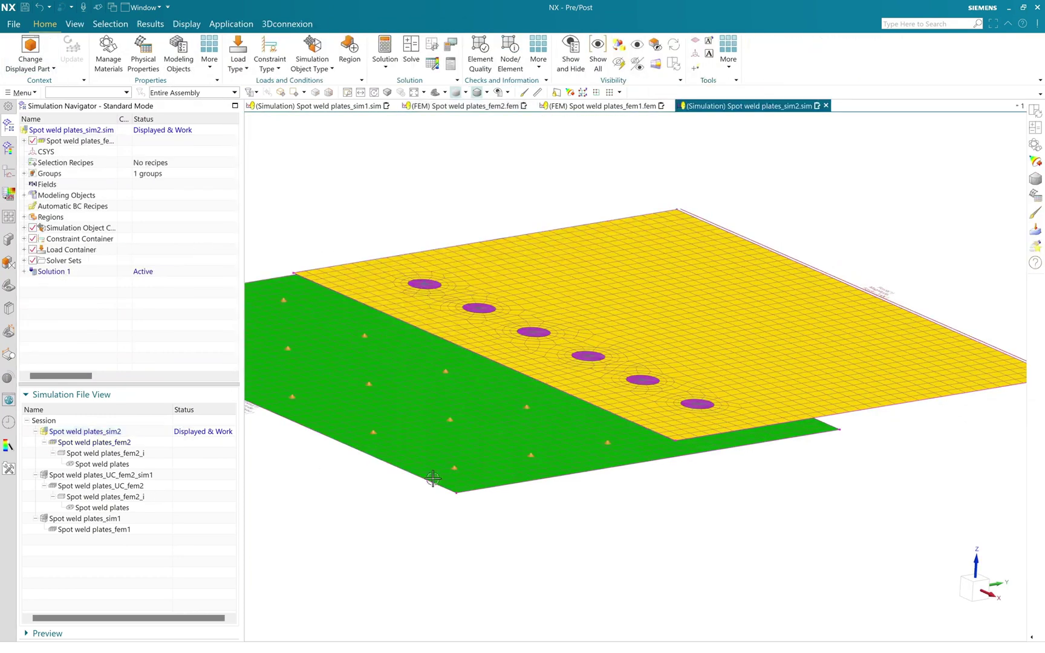
Review sim2's face contact between the plates and its fixed constraint.
click(24, 271)
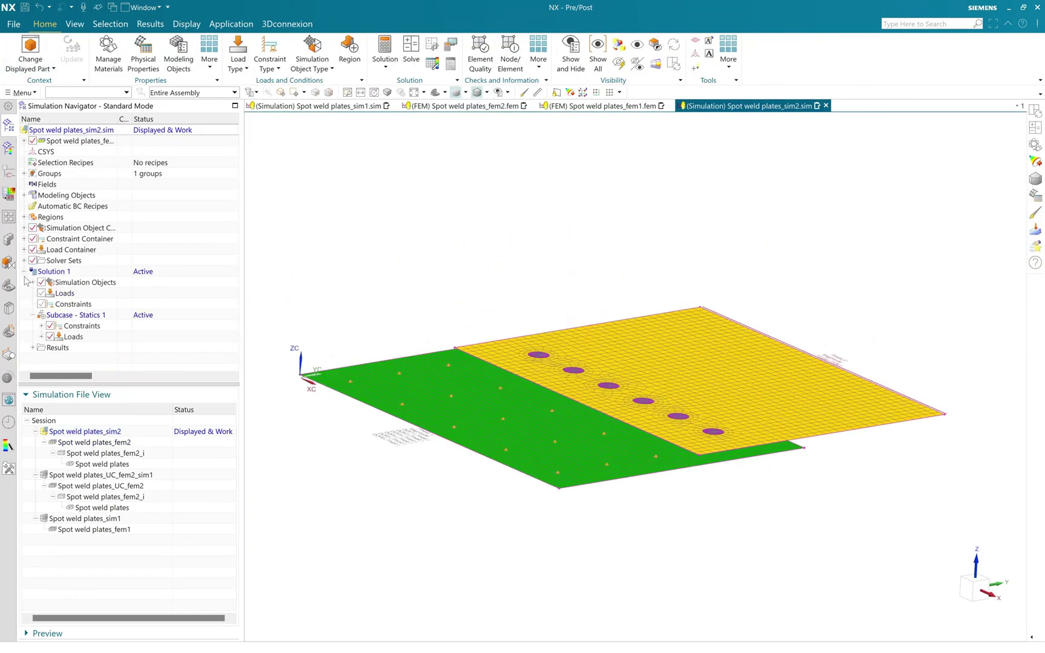
click(33, 283)
click(78, 292)
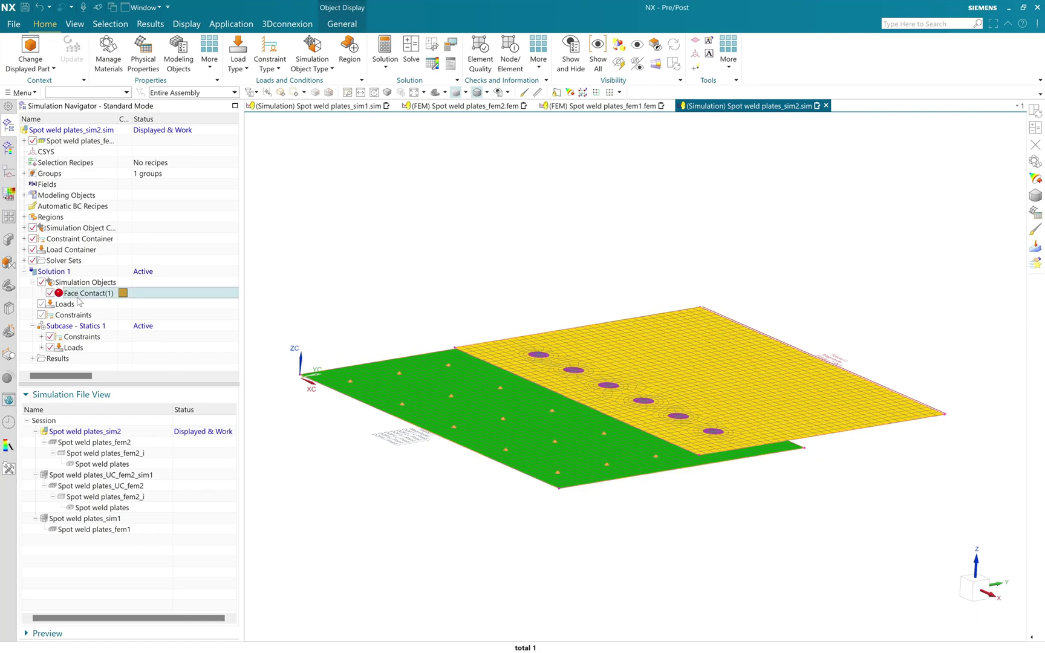
mouse_move(665, 512)
middle_down()
mouse_move(670, 489)
mouse_move(668, 515)
middle_up()
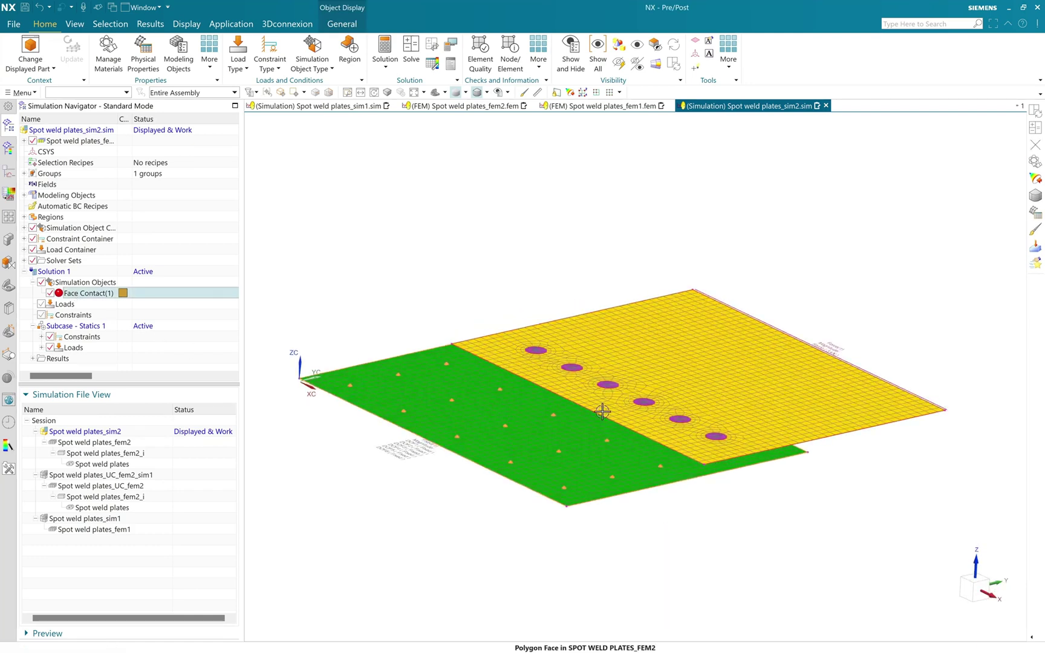
click(33, 282)
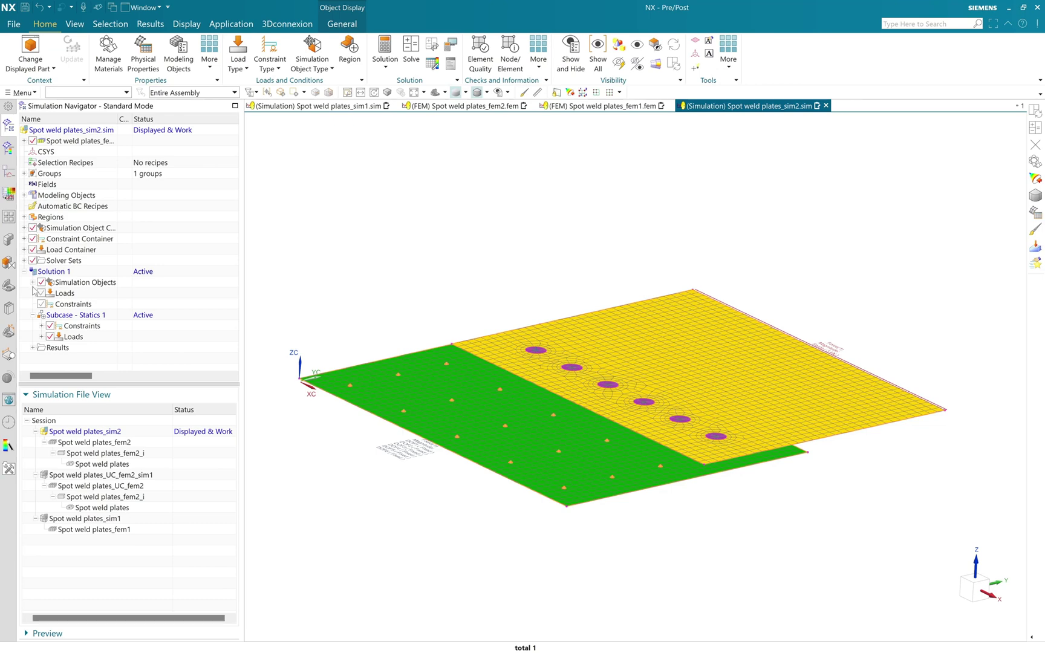
click(41, 326)
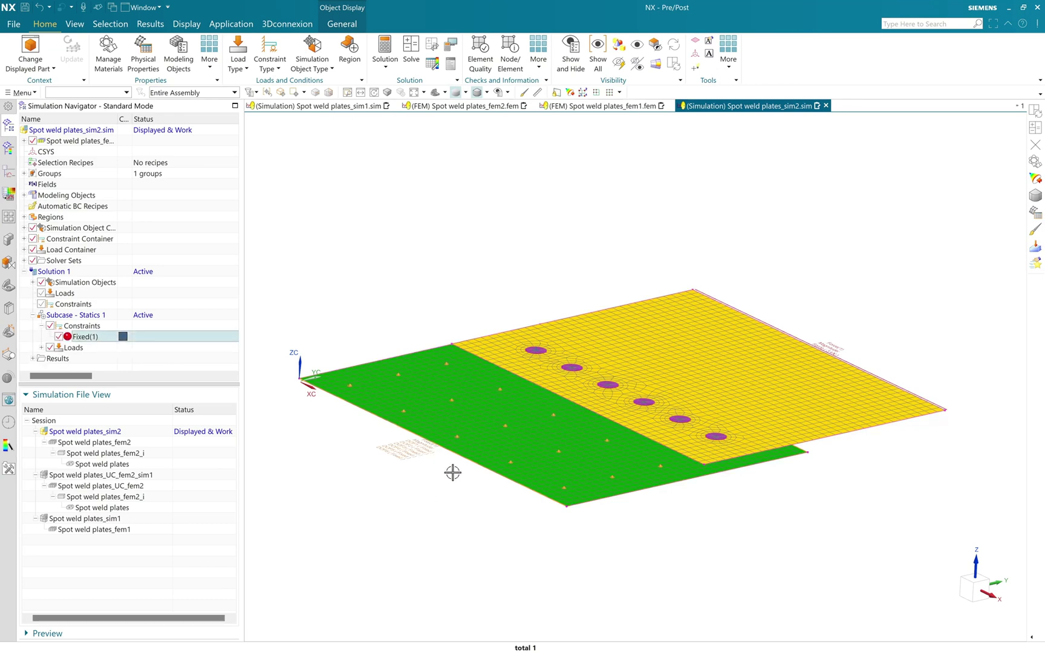
middle_drag(453, 472, 363, 448)
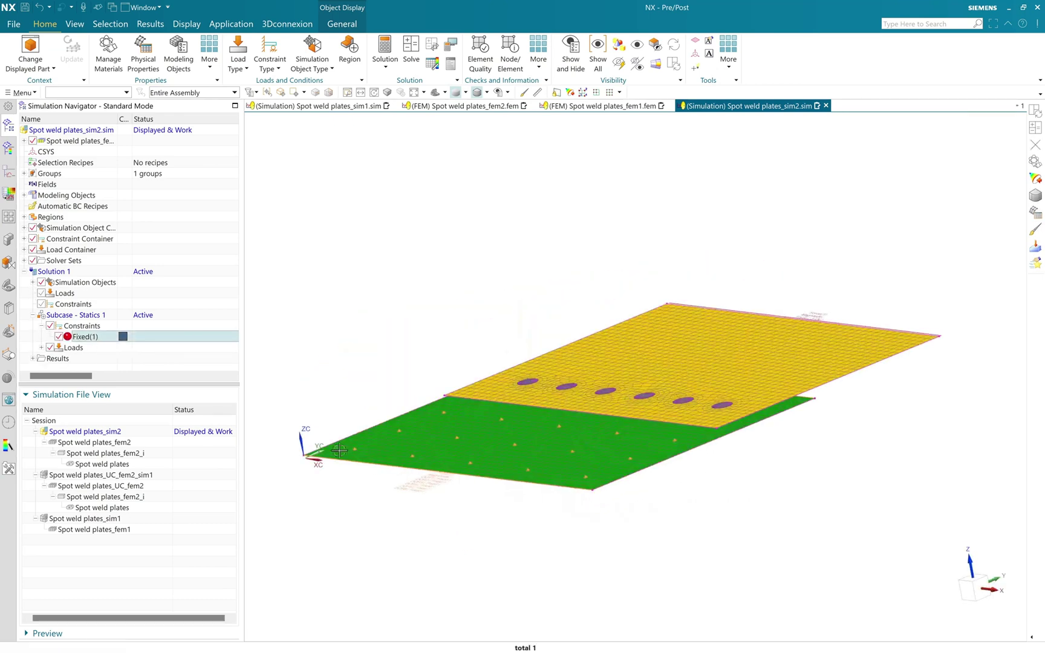
Inspect the 3 kN force without changes, then display Spot weld plates_UC_fem2.
click(42, 348)
double_click(82, 358)
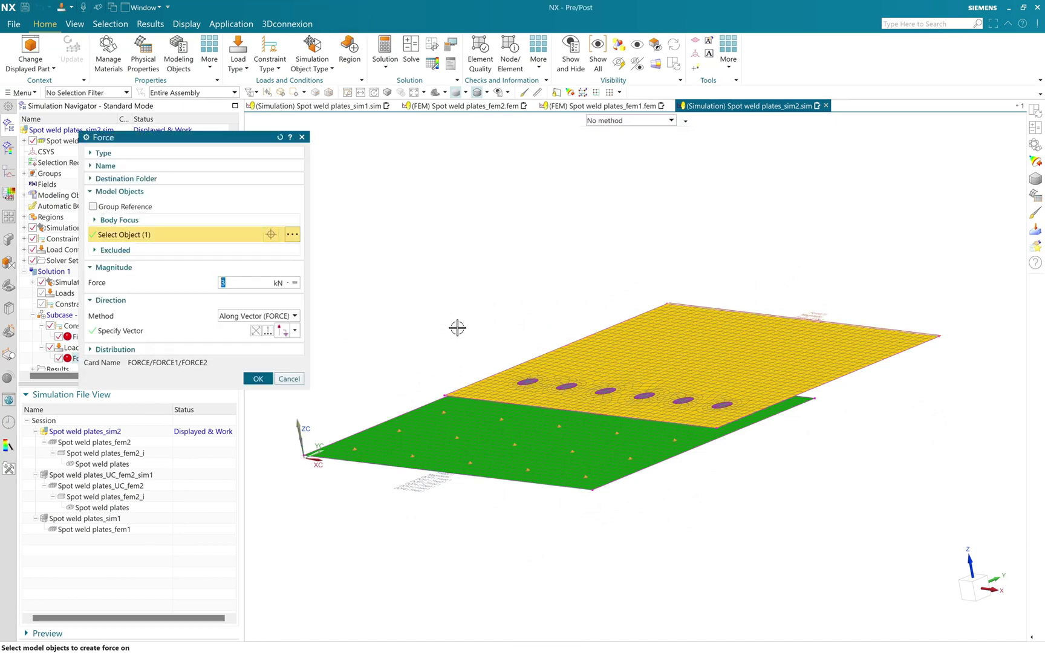
click(152, 334)
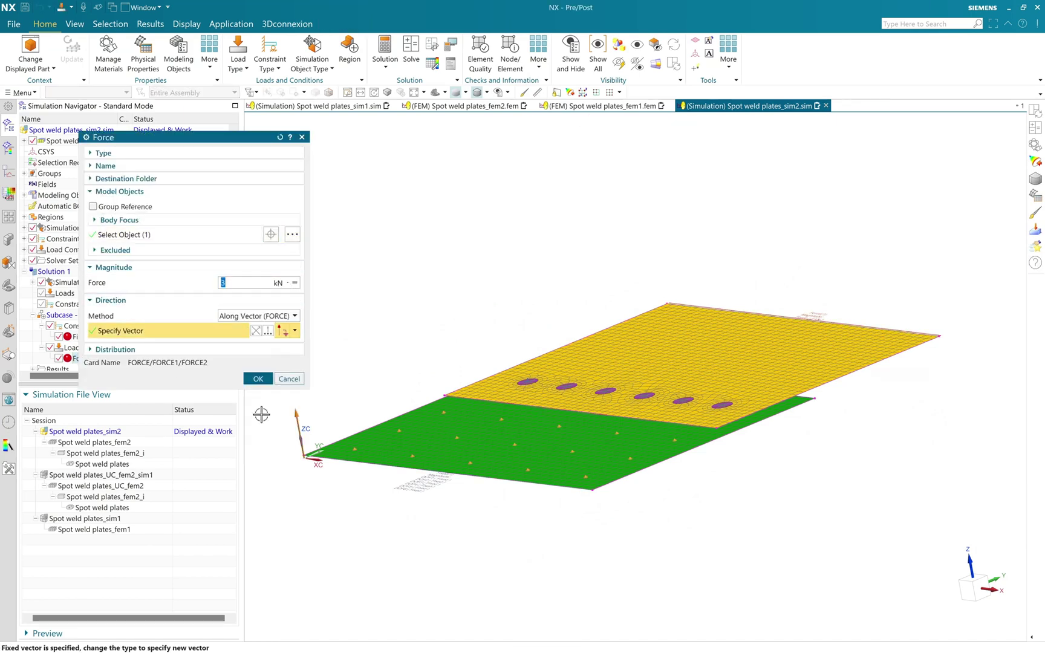
click(289, 379)
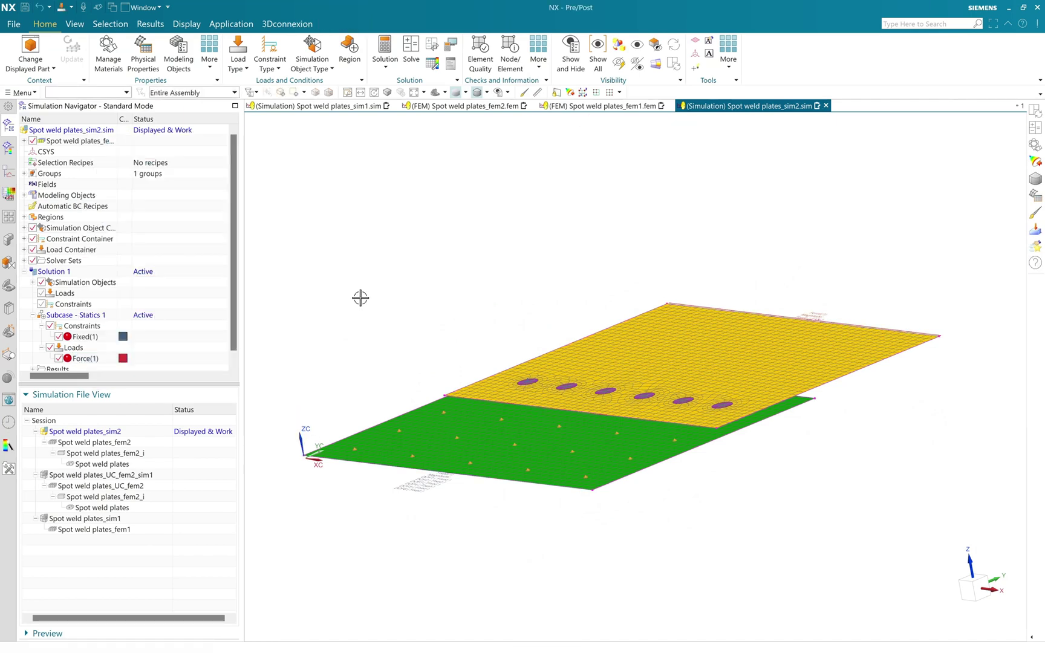
mouse_move(360, 298)
middle_down()
mouse_move(334, 280)
mouse_move(357, 312)
middle_up()
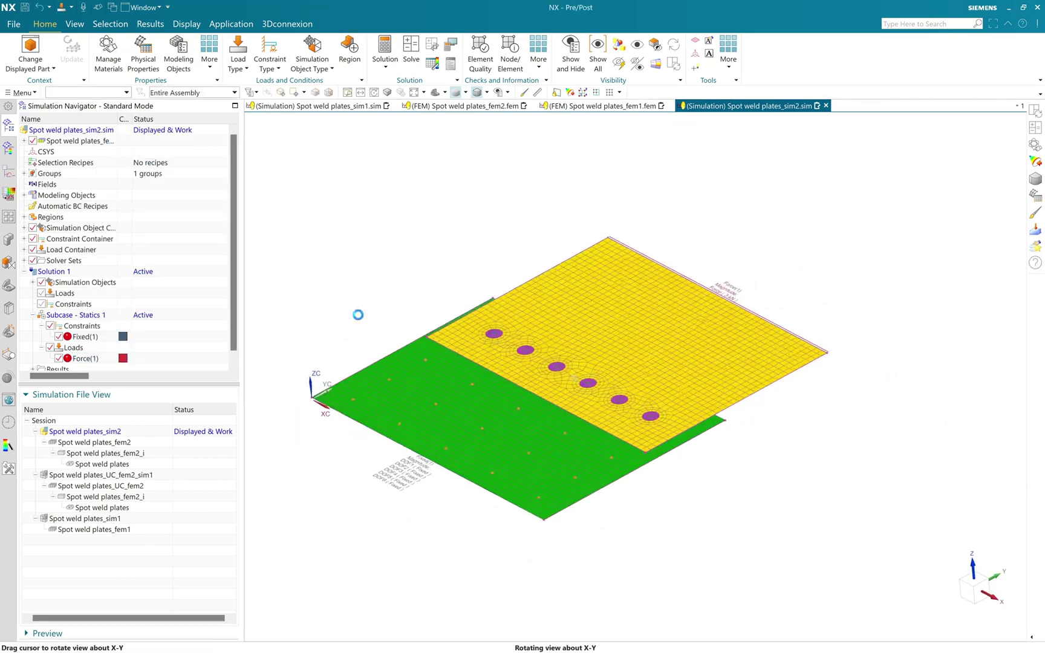
double_click(134, 487)
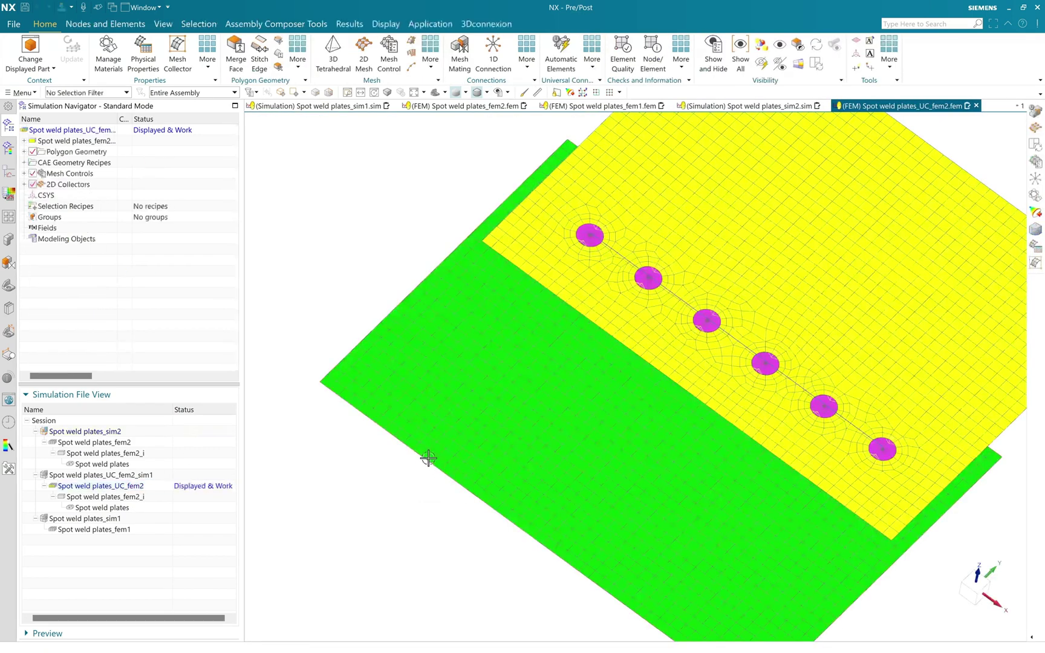
Start a Spot Weld connection and select the six weld patches on each flange.
middle_drag(427, 458, 408, 424)
scroll(780, 418, down, 5)
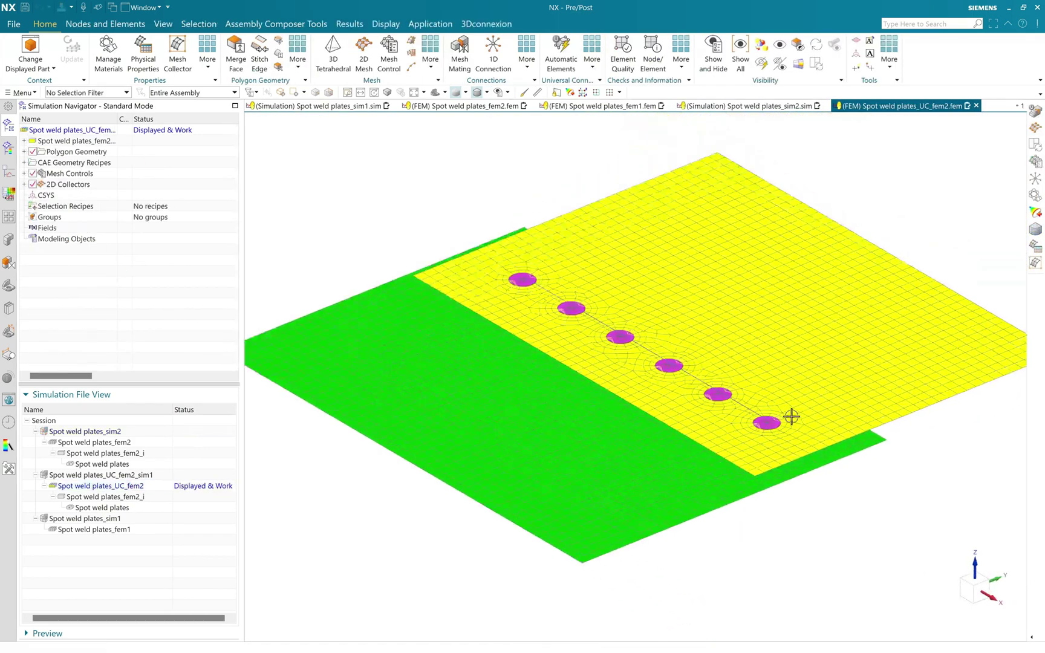
scroll(606, 164, up, 2)
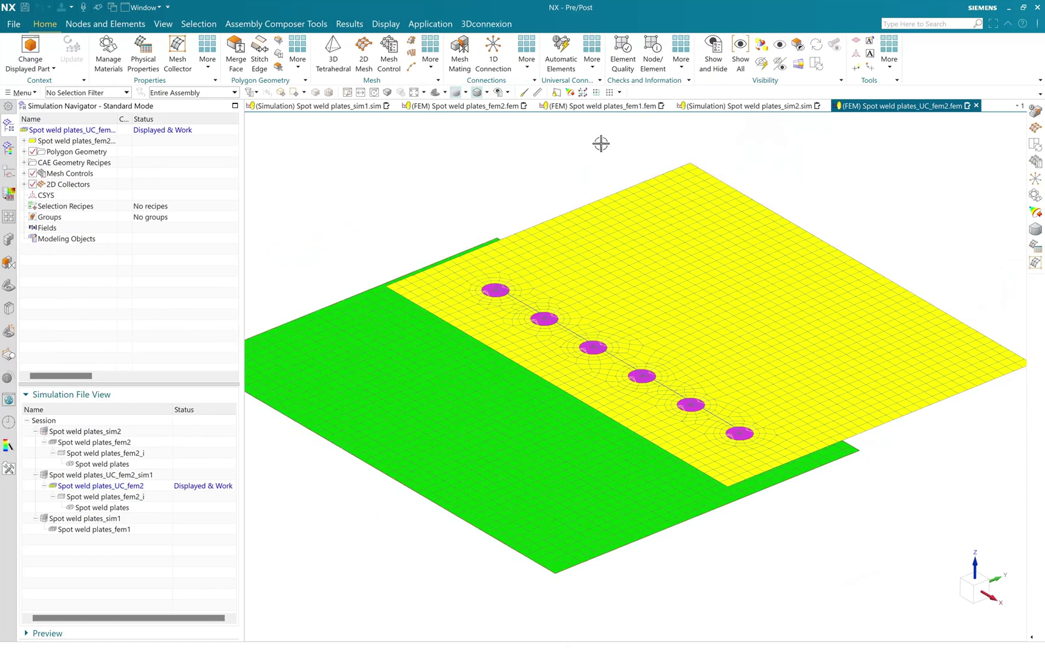
click(592, 54)
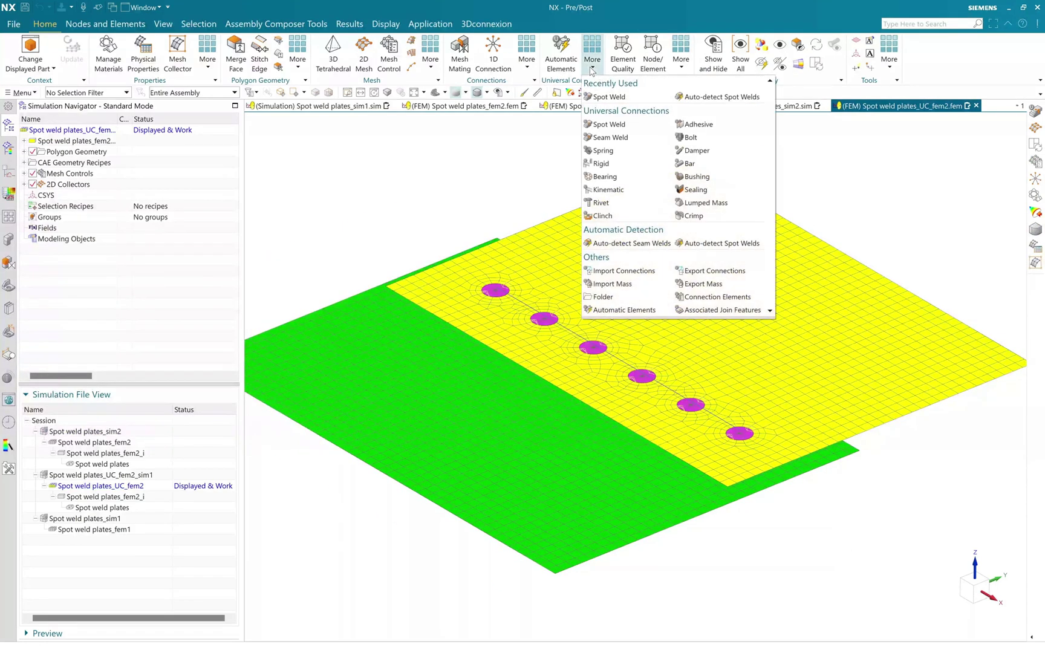
click(604, 98)
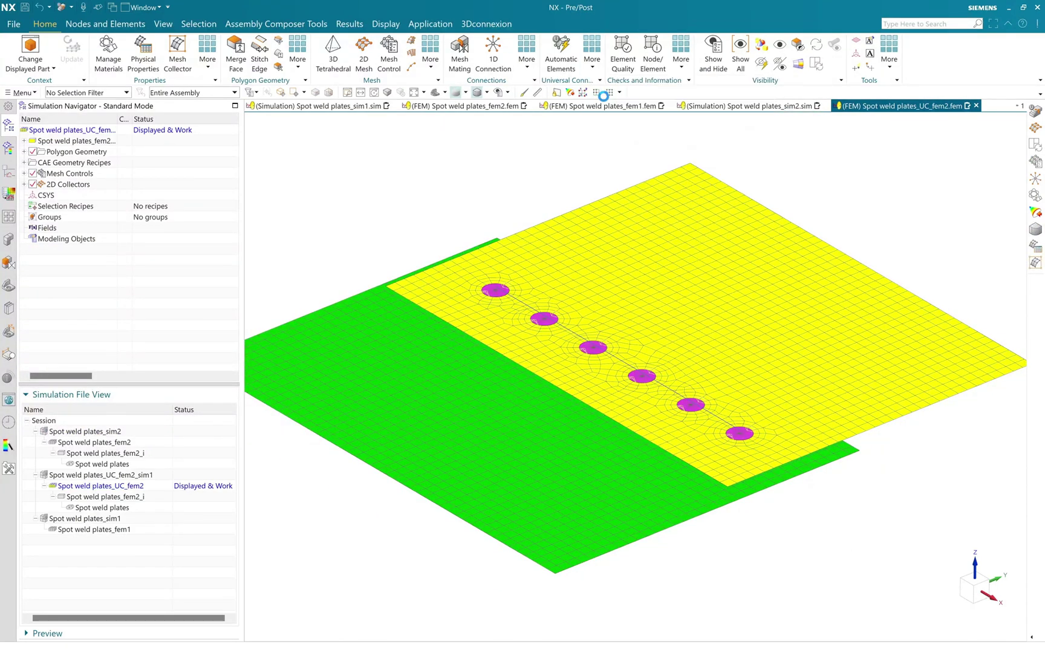
click(107, 165)
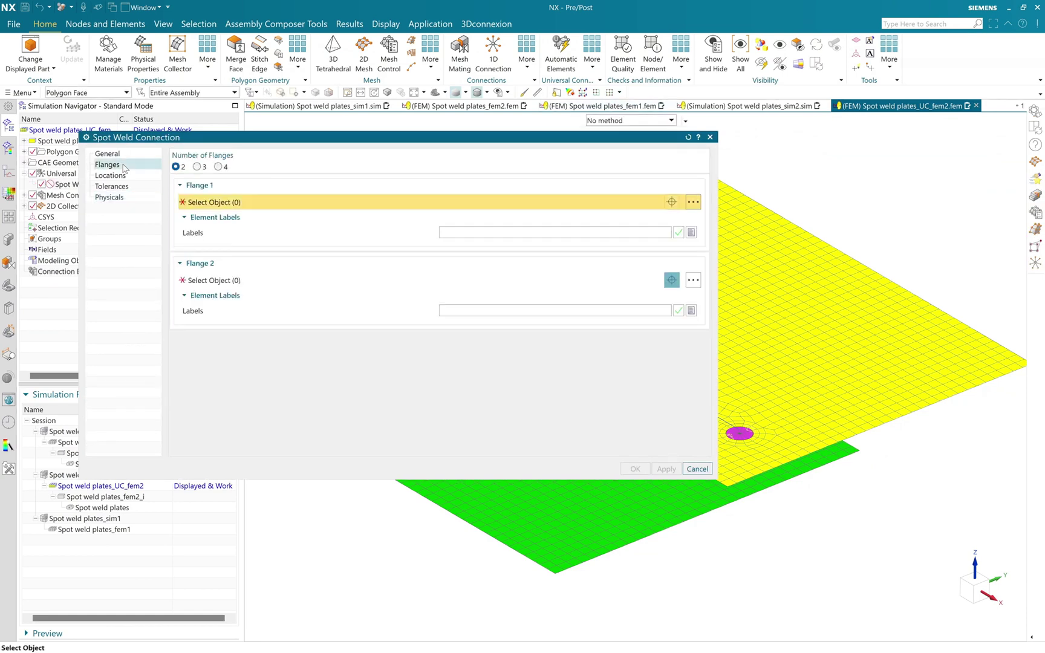
key(F8)
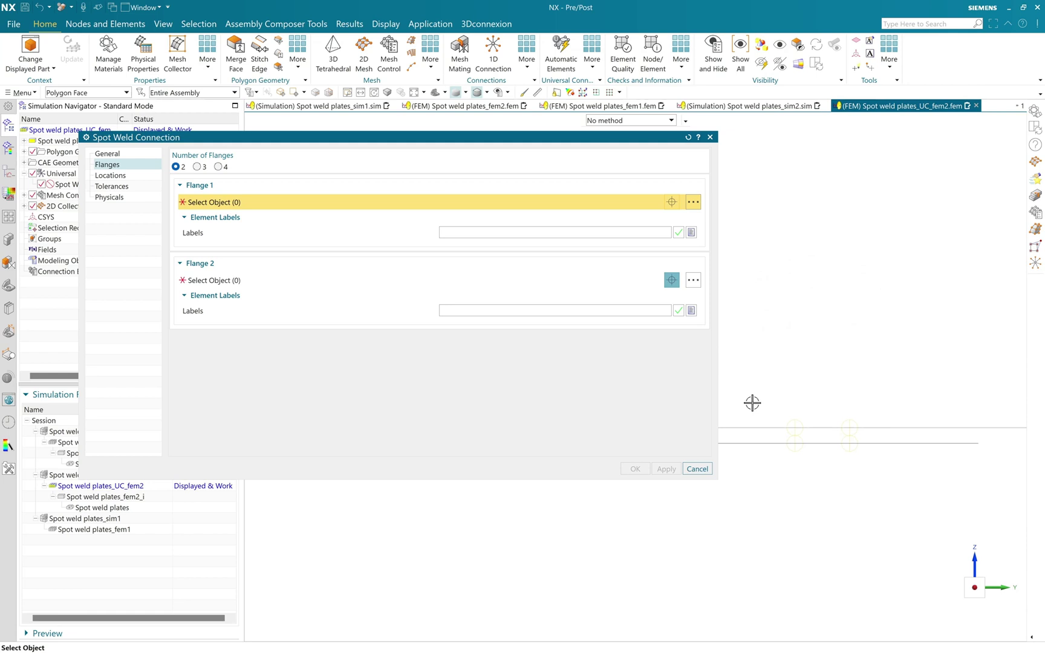
drag(757, 393, 857, 436)
middle_drag(899, 368, 896, 373)
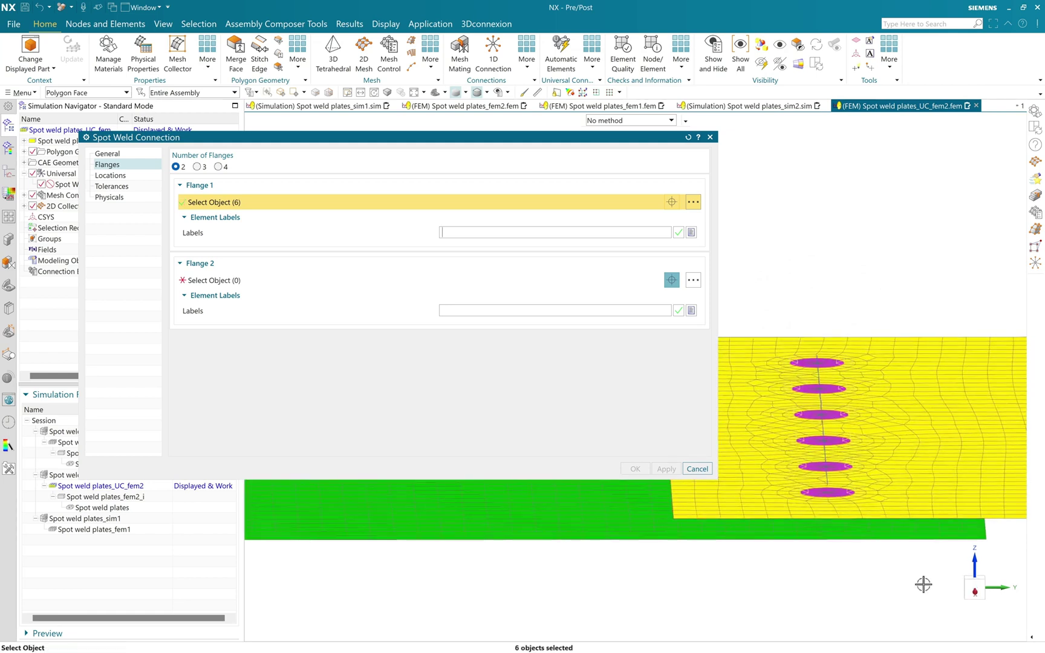
click(975, 586)
middle_click(429, 409)
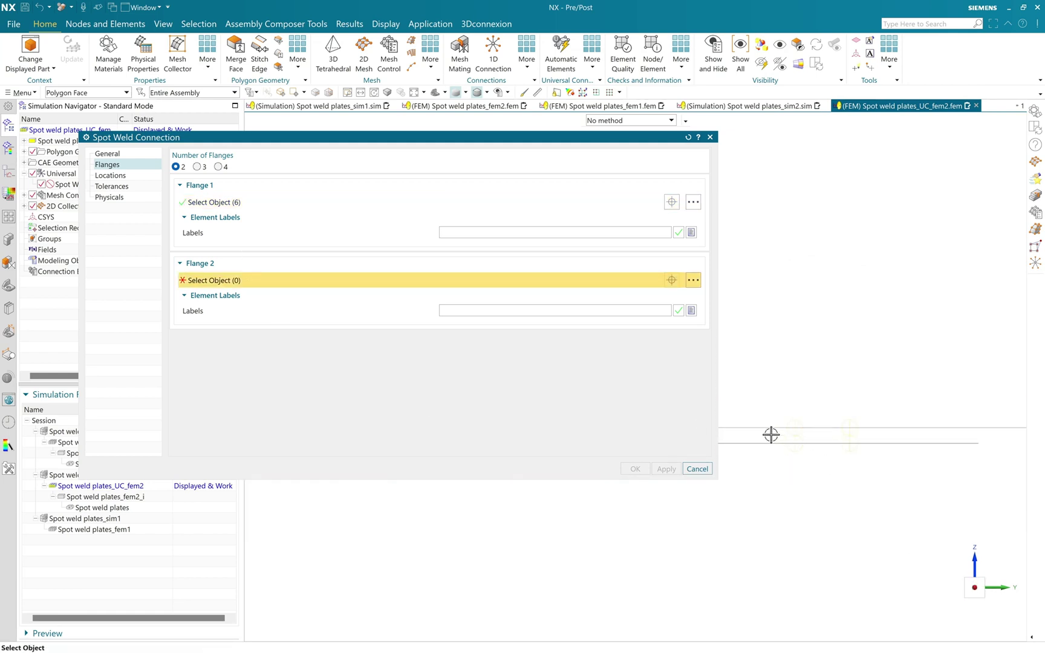
drag(771, 434, 865, 475)
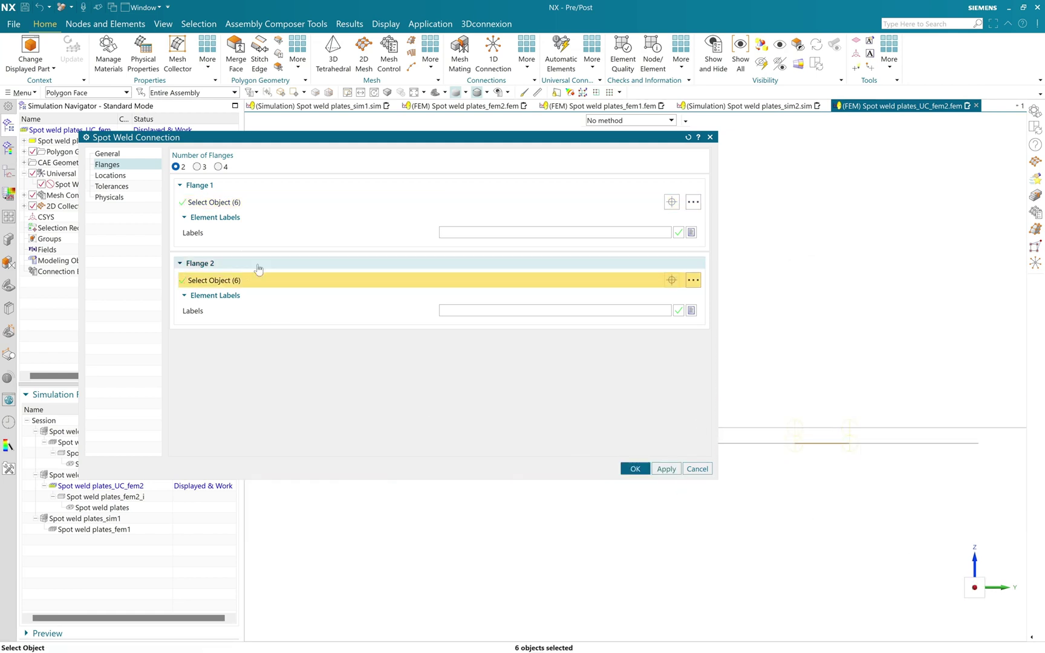
Use the weld line curve as the location, placing welds by 6 points.
click(134, 175)
middle_drag(843, 360, 745, 381)
click(700, 174)
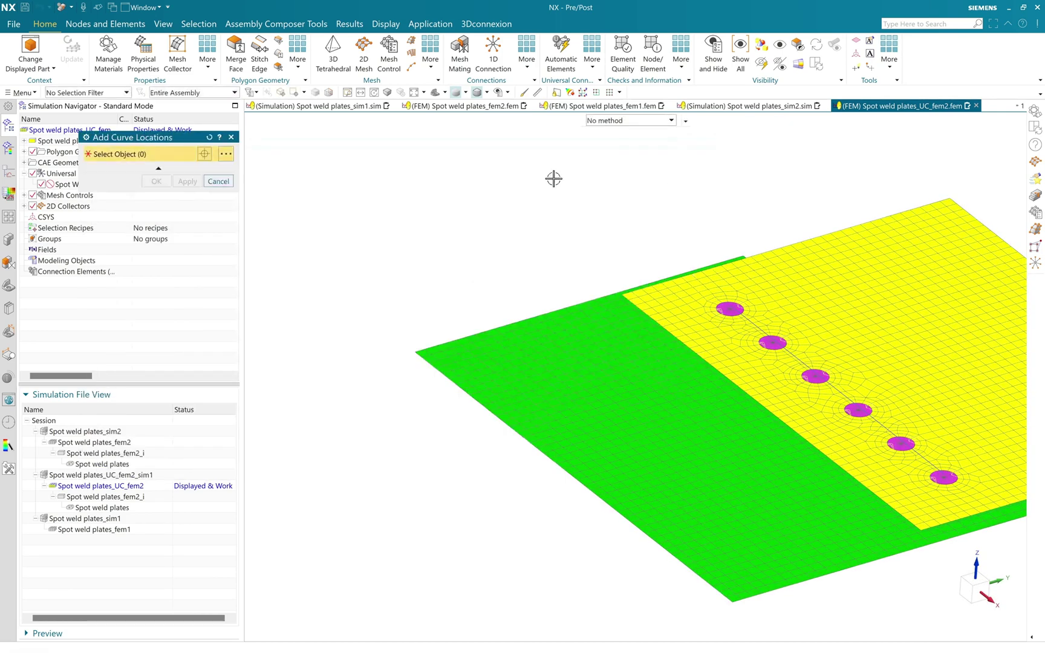
scroll(796, 357, up, 2)
click(737, 324)
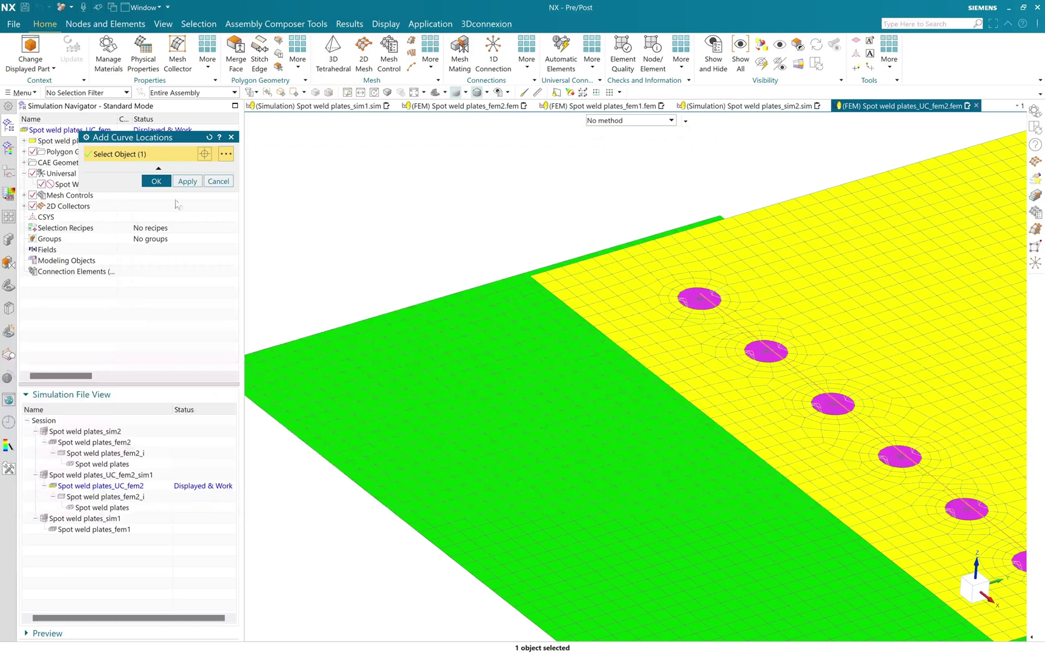
click(156, 181)
click(514, 407)
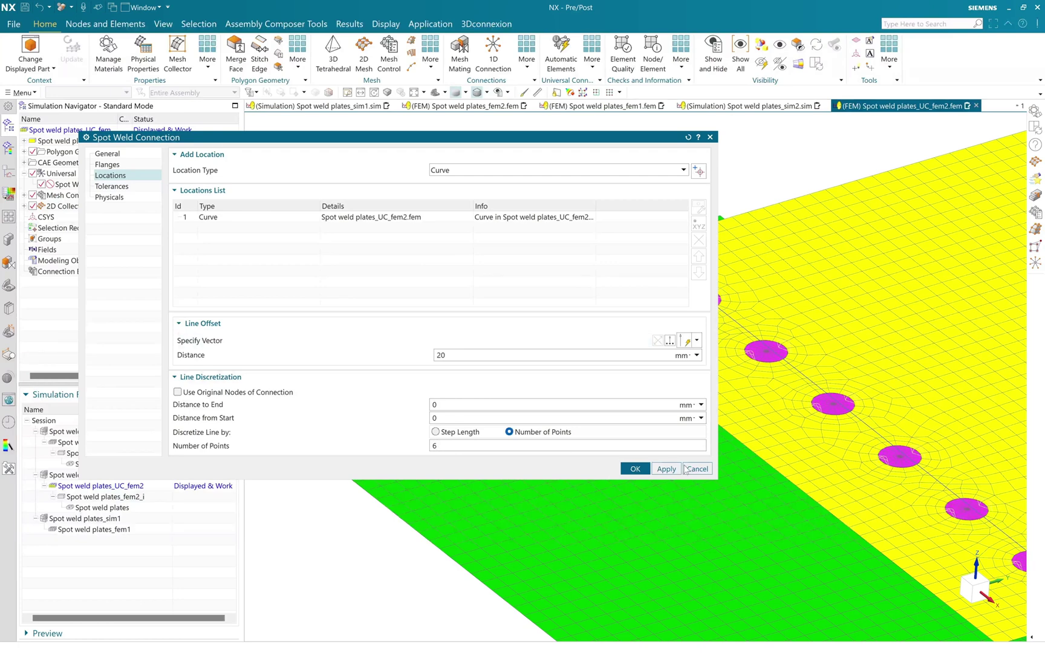
scroll(729, 404, down, 3)
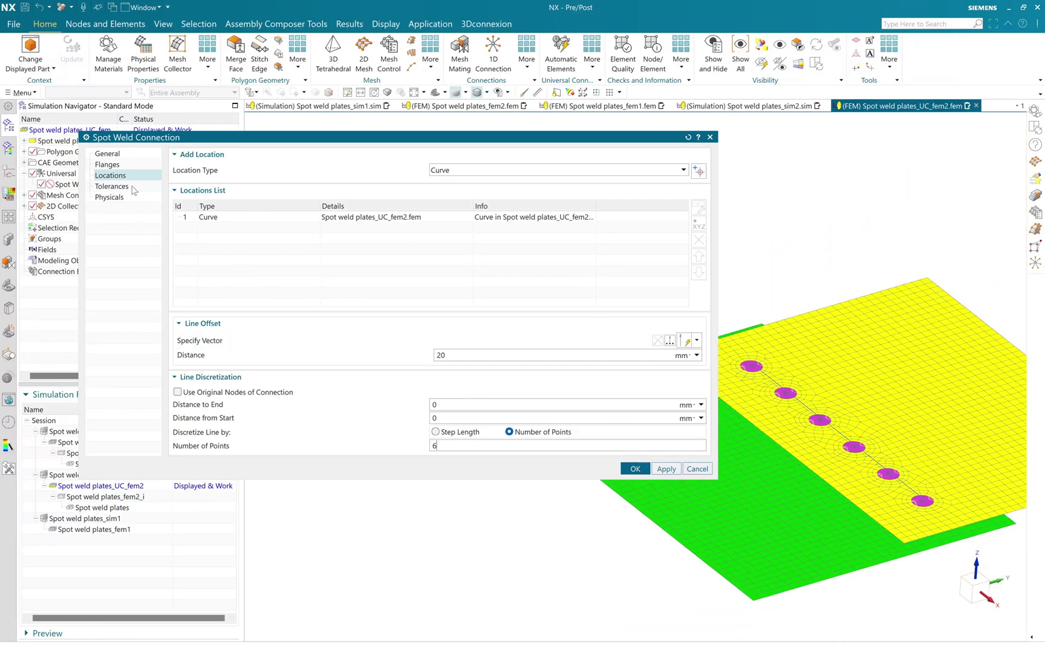
click(221, 343)
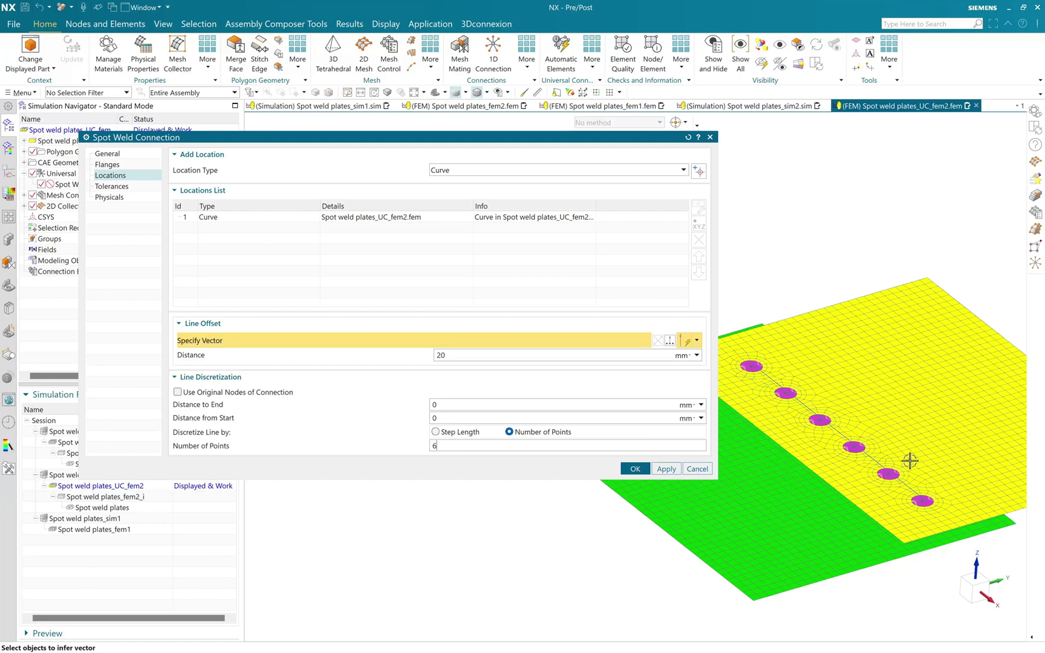
Set the weld tolerances and physicals (35 mm diameter, 10 mm height) and material option.
click(138, 188)
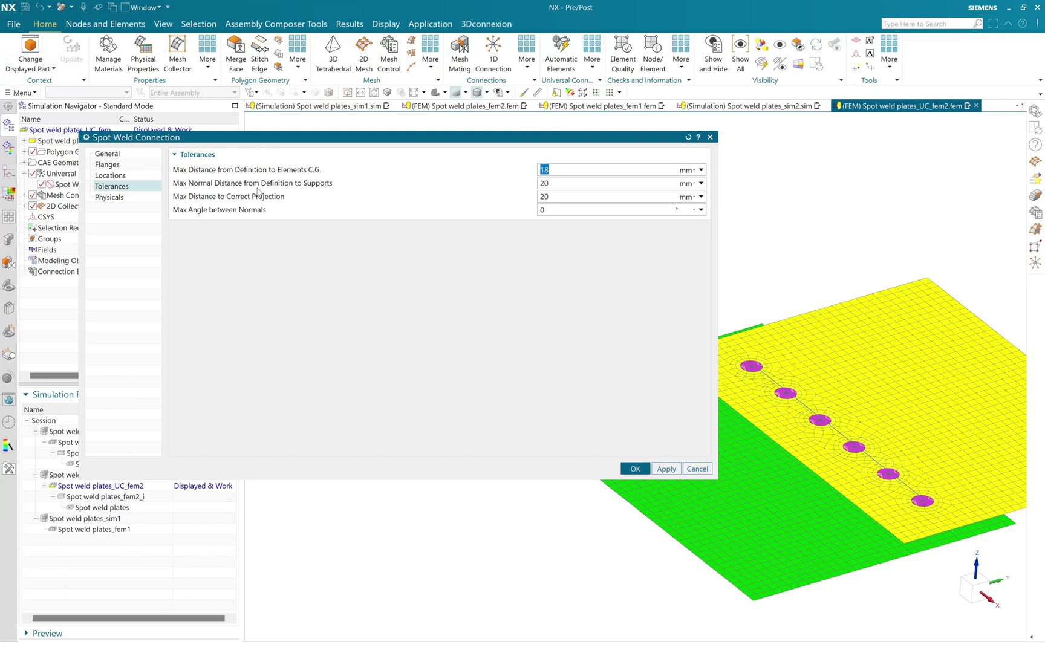
click(123, 202)
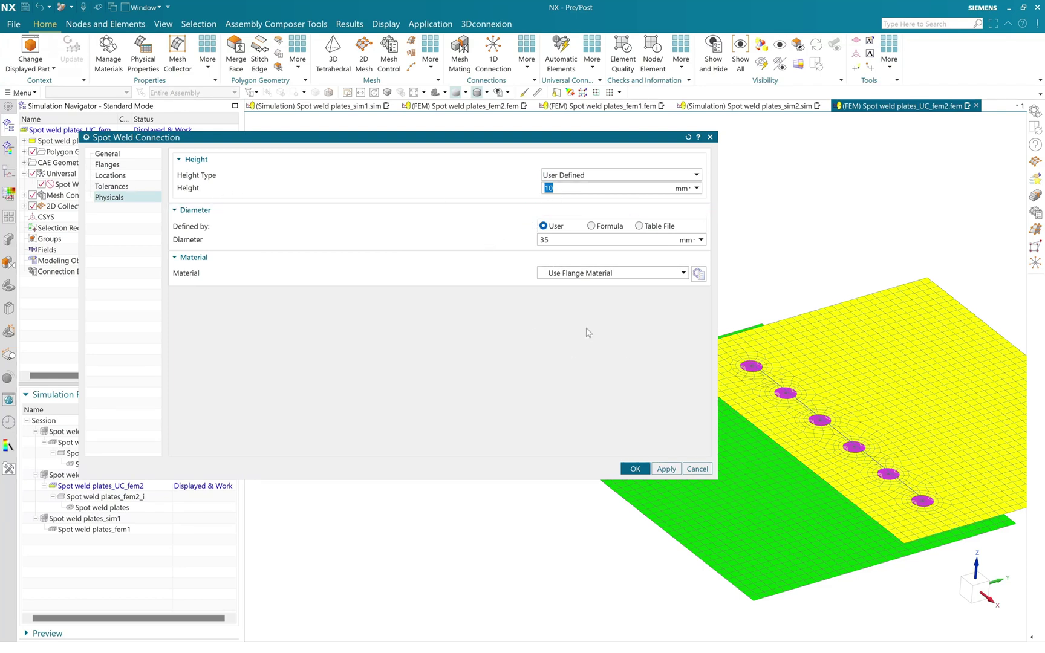
click(567, 279)
click(565, 303)
Create the Spot Weld connection with the configured settings.
click(628, 466)
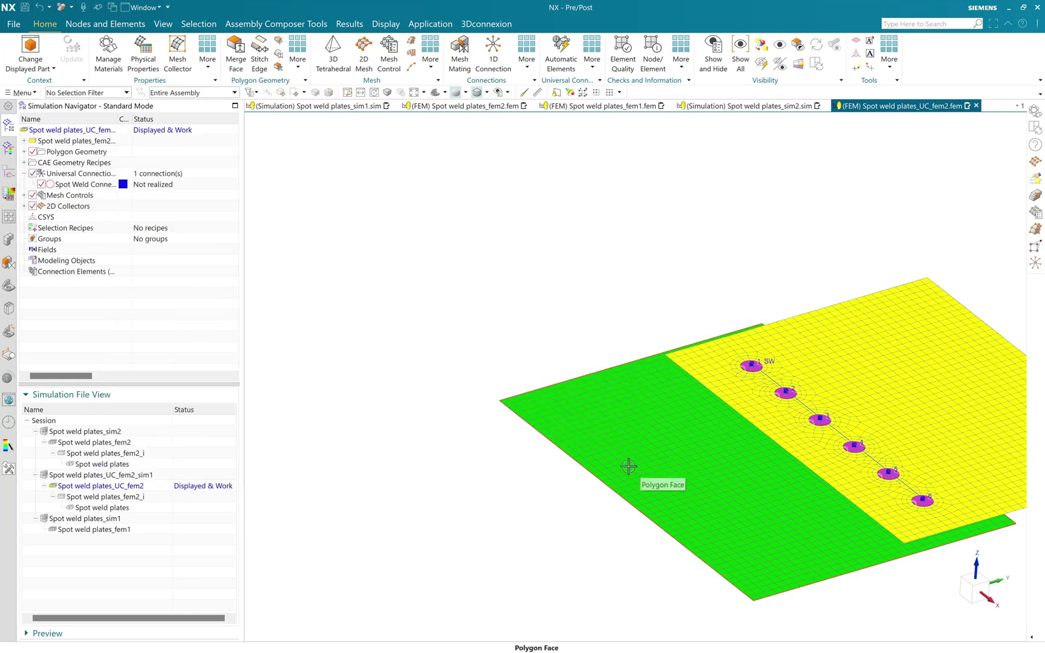
scroll(329, 366, up, 2)
scroll(625, 373, down, 6)
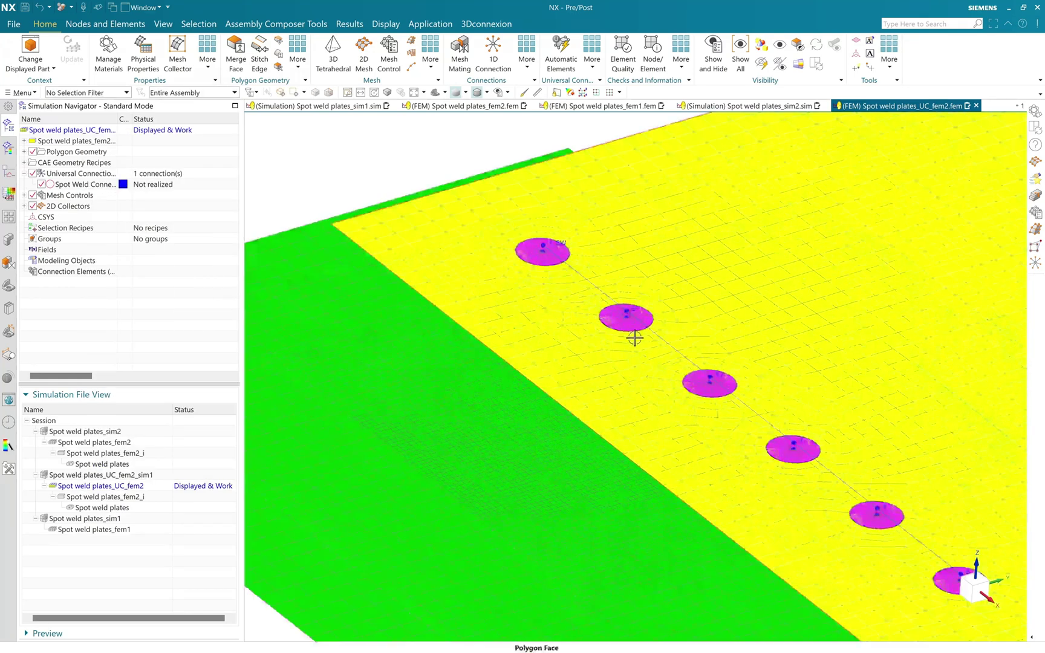
mouse_move(635, 338)
middle_down()
mouse_move(616, 303)
mouse_move(620, 323)
middle_up()
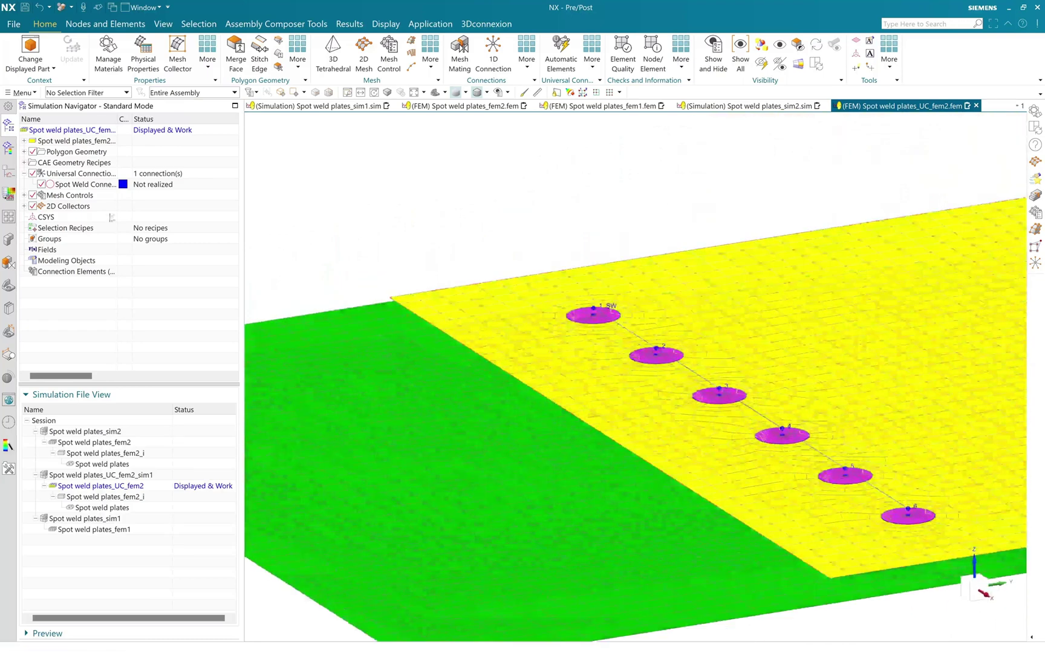
Generate the spot weld elements as CHEXA+RBE3 spiders.
right_click(113, 177)
click(136, 209)
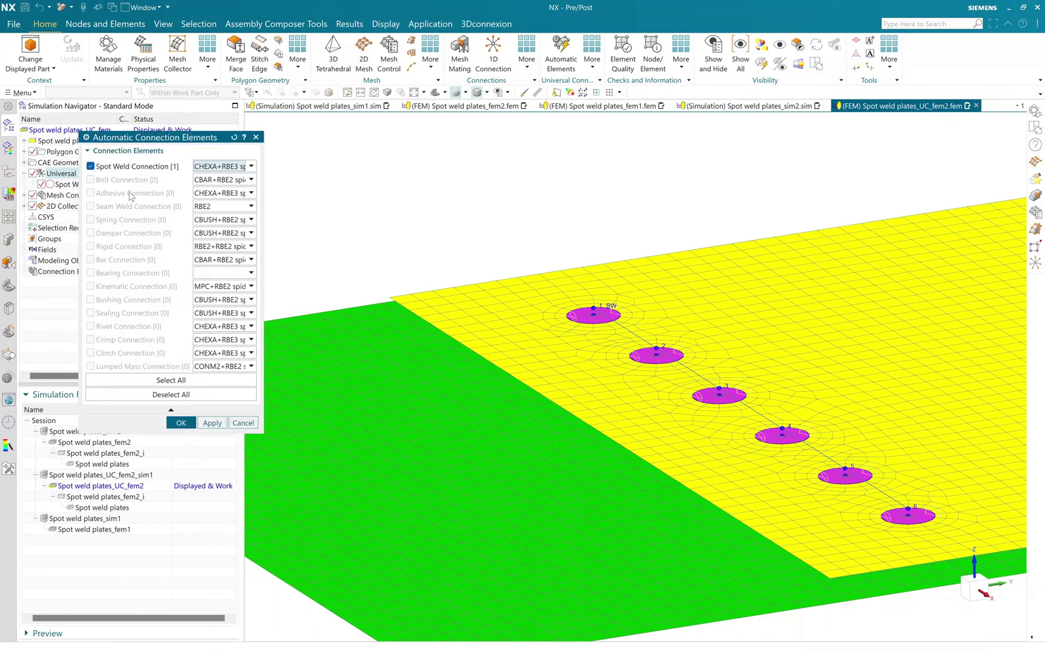
click(206, 167)
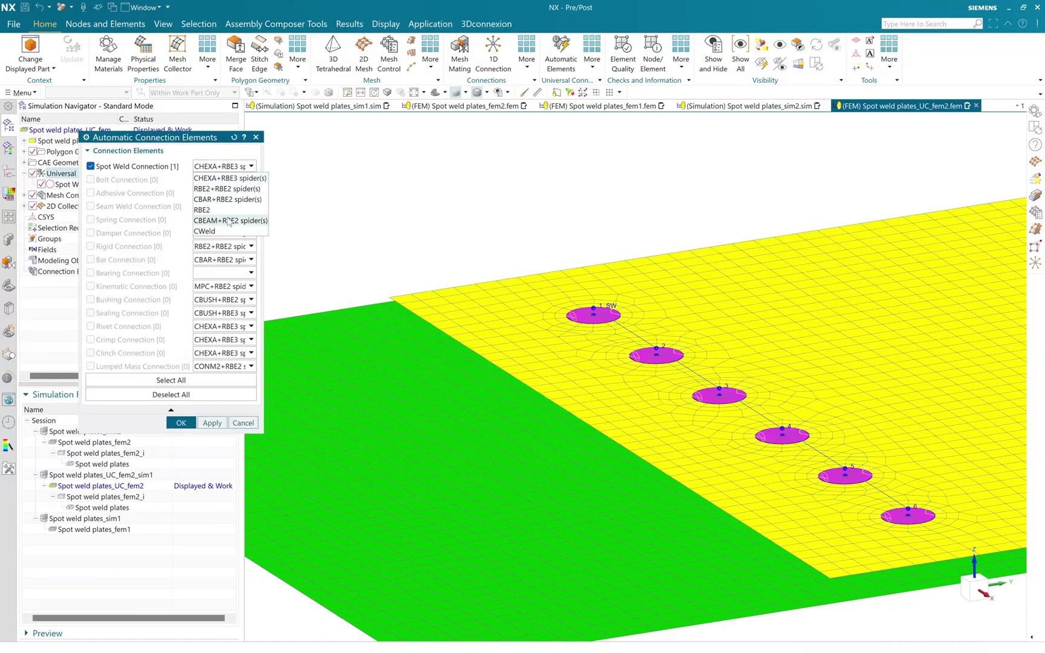
click(231, 178)
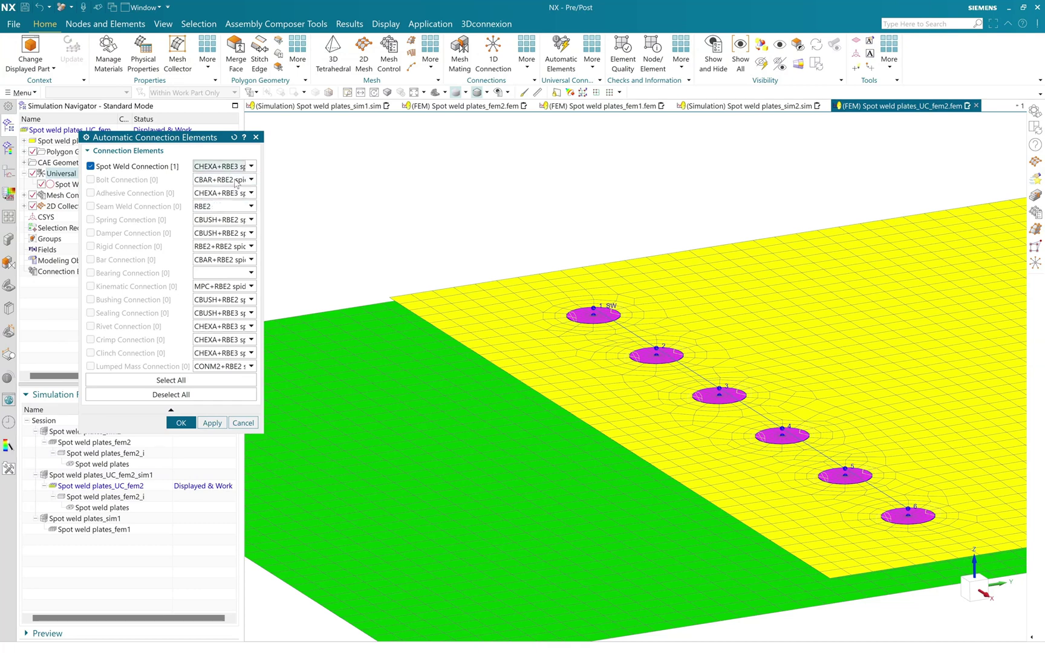
click(187, 423)
Inspect the six solid spot weld elements in the Solid(1) 3D collector.
scroll(591, 325, up, 1)
scroll(605, 350, down, 2)
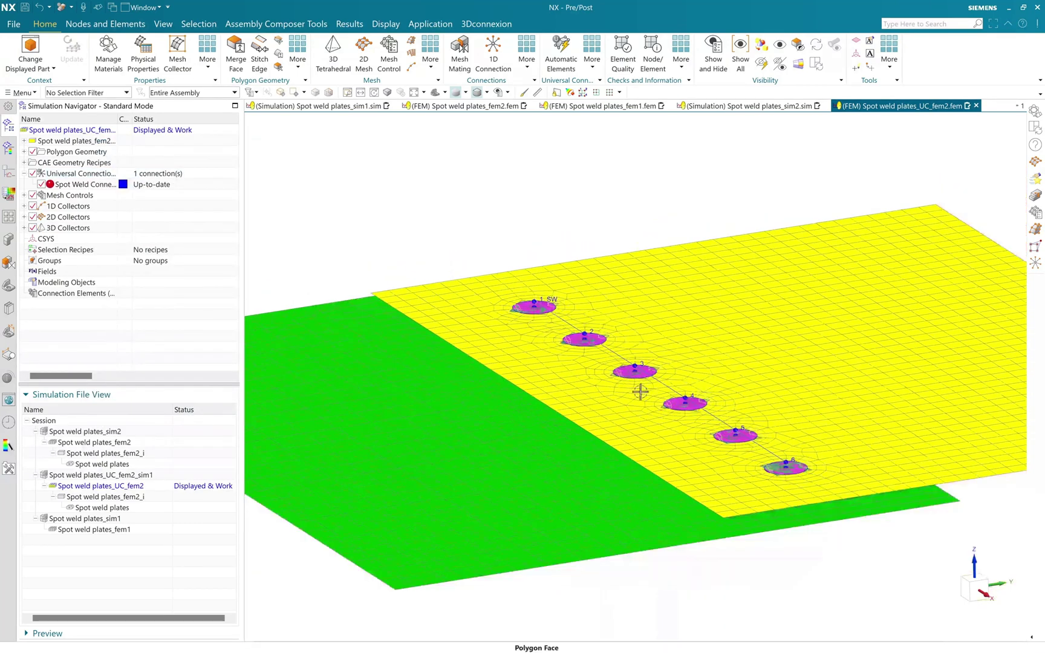
click(24, 227)
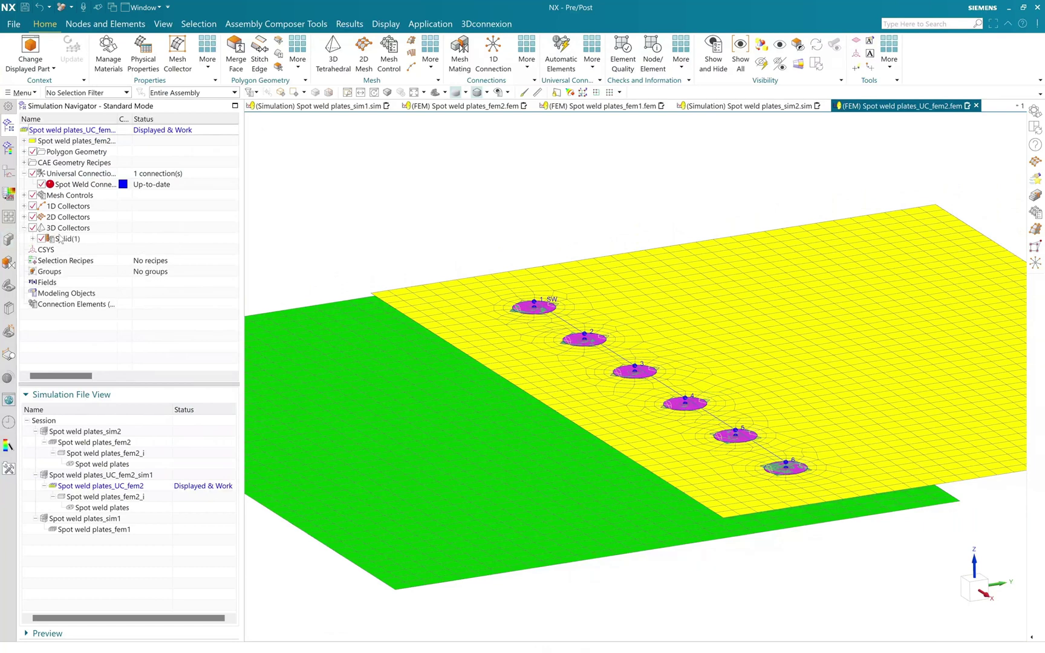
click(33, 238)
click(85, 249)
mouse_move(783, 505)
middle_down()
mouse_move(781, 487)
mouse_move(780, 526)
middle_up()
key(Escape)
Inspect the 48 RBE3 spot weld elements in RBE3 Collector(1).
click(25, 206)
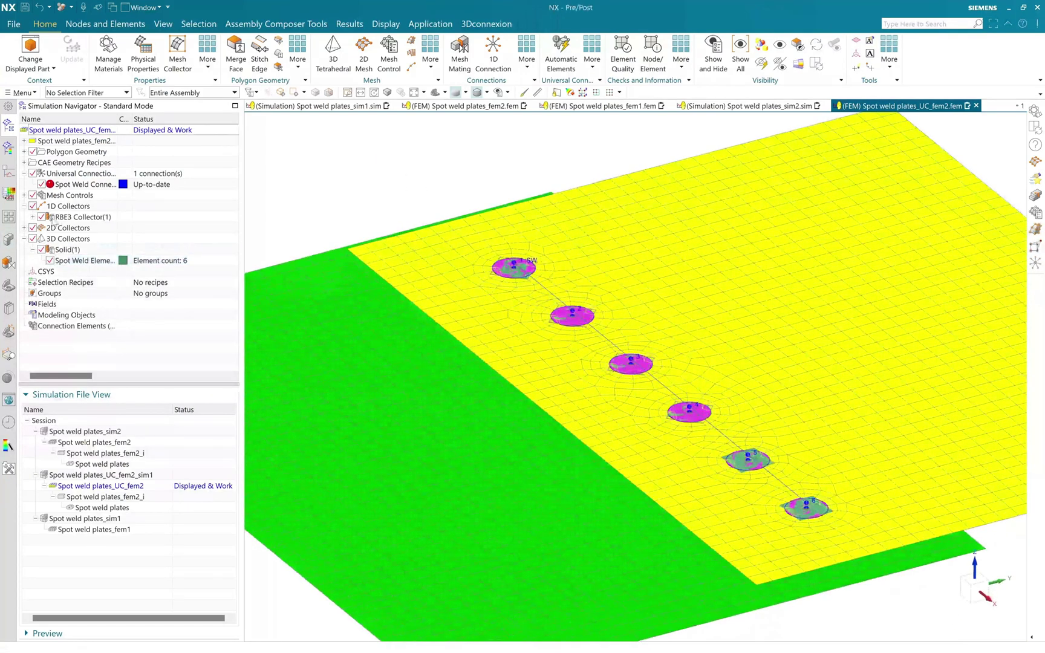
click(33, 217)
click(85, 228)
scroll(505, 276, up, 7)
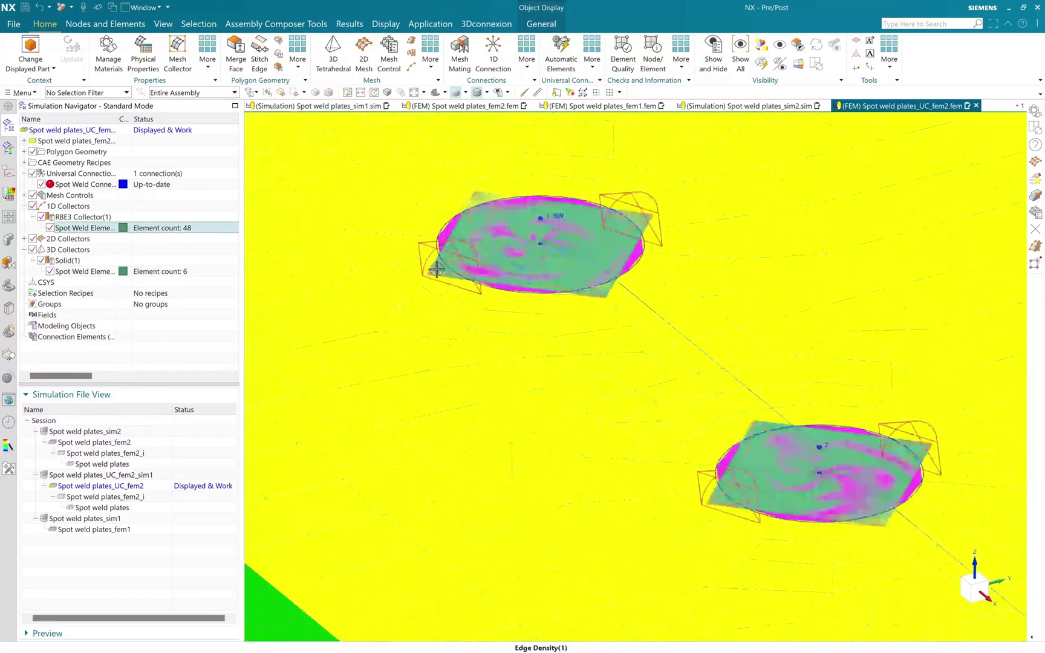
scroll(659, 387, down, 8)
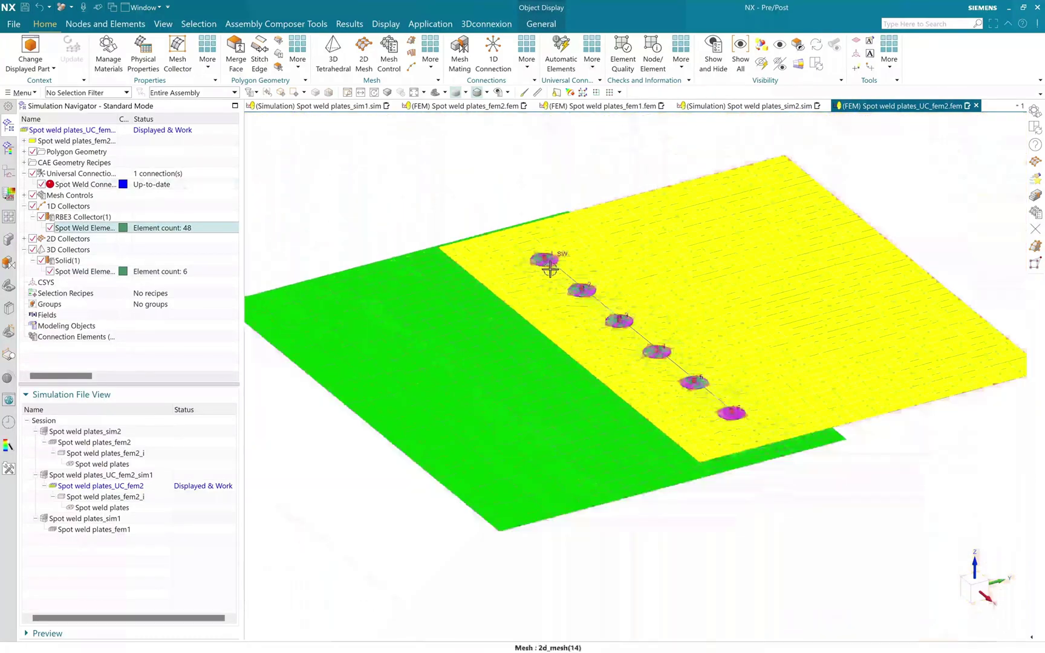
click(696, 538)
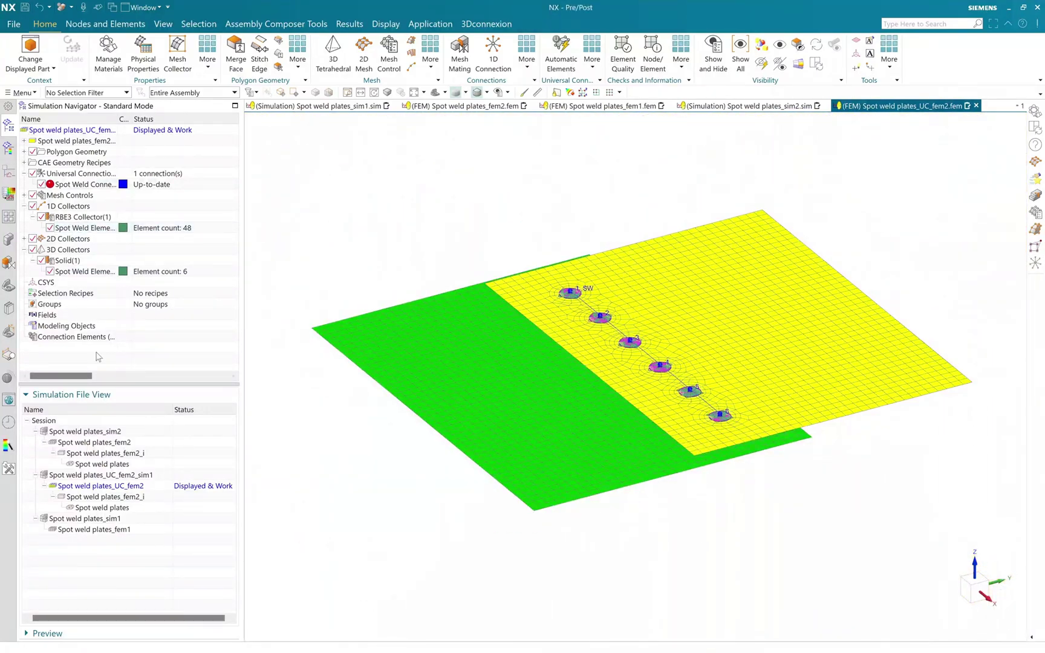
Display Spot weld plates_UC_fem2_sim1 and expand its Solution 1.
double_click(115, 476)
middle_drag(452, 318, 781, 418)
click(25, 271)
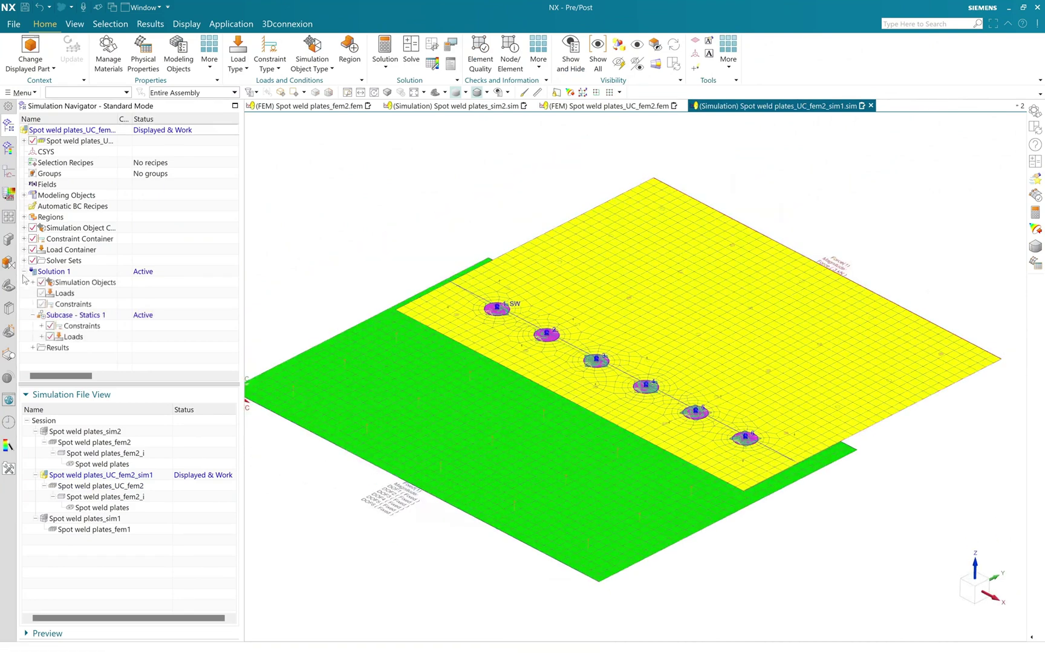
Show the Fixed(1) constraint, Force(1) load and Face Contact(1) markers.
click(41, 326)
click(73, 338)
click(41, 347)
click(85, 358)
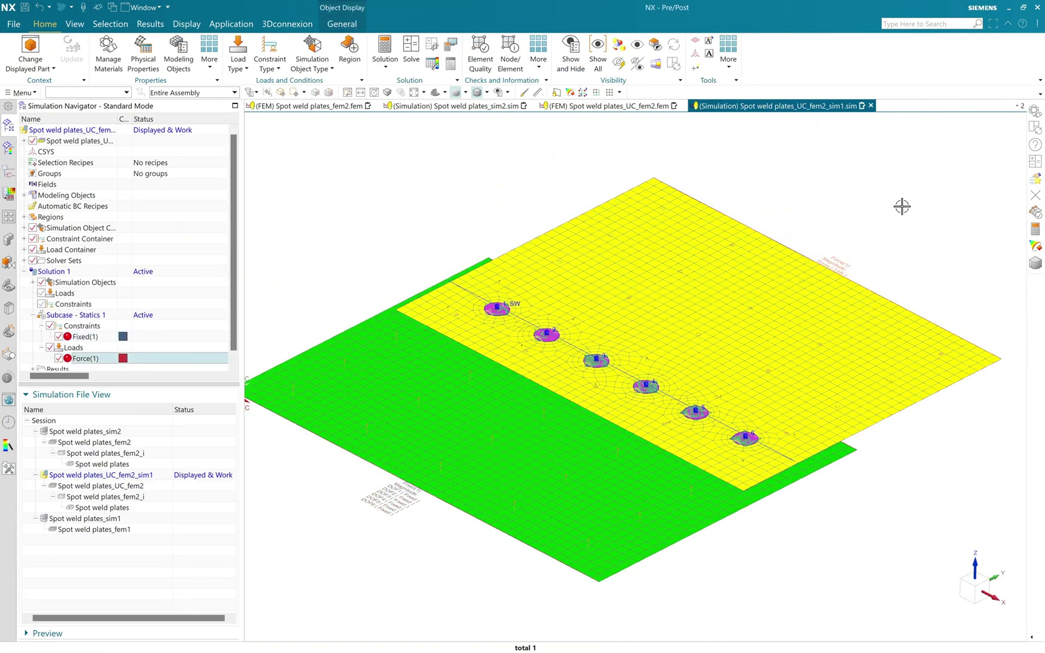
click(32, 282)
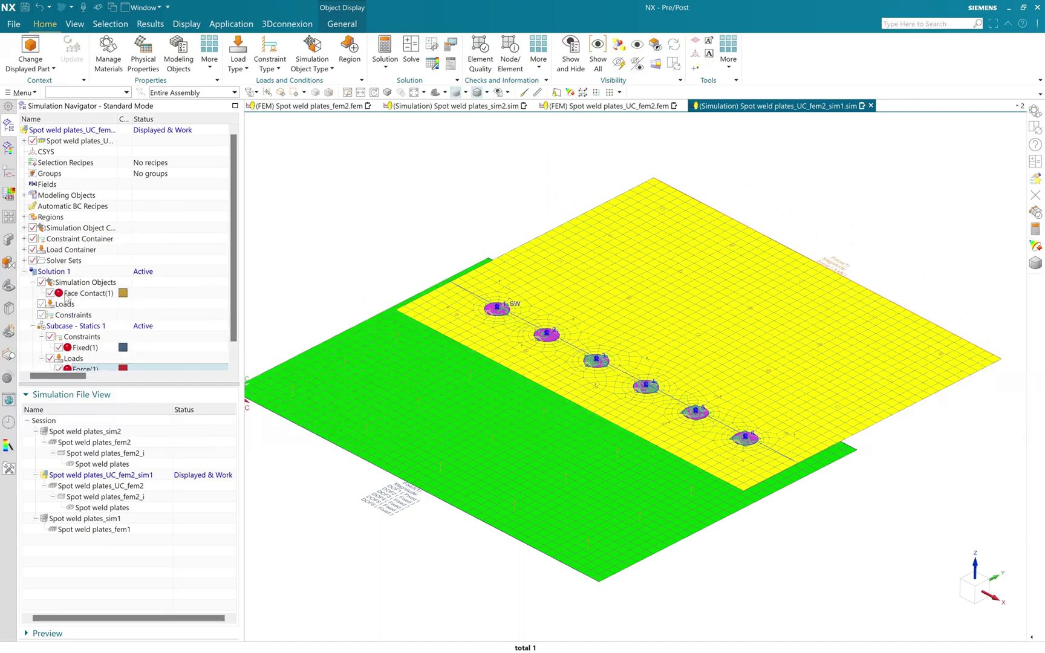
click(79, 293)
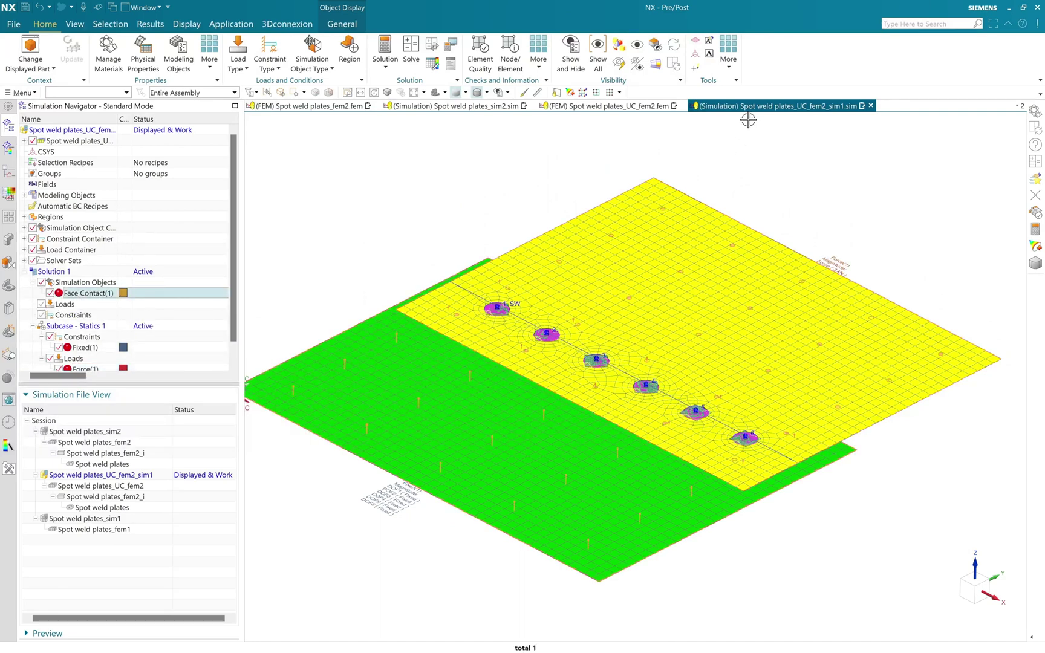
Tile UC_fem2_sim1 and sim2 into docked panes and bring sim1 to the front.
drag(750, 106, 656, 369)
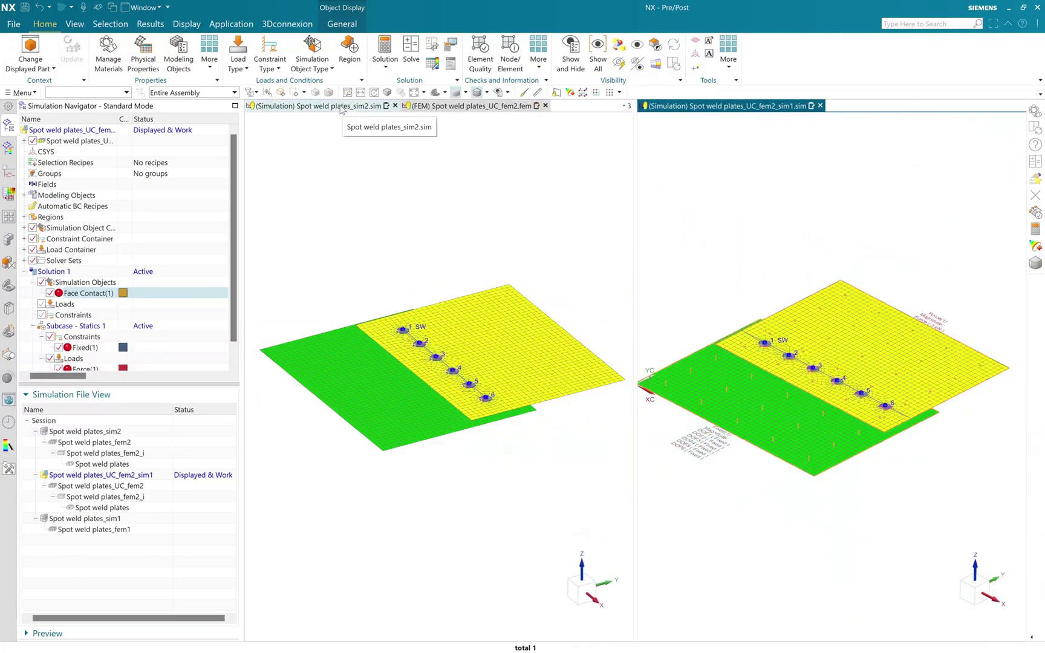
drag(341, 109, 827, 398)
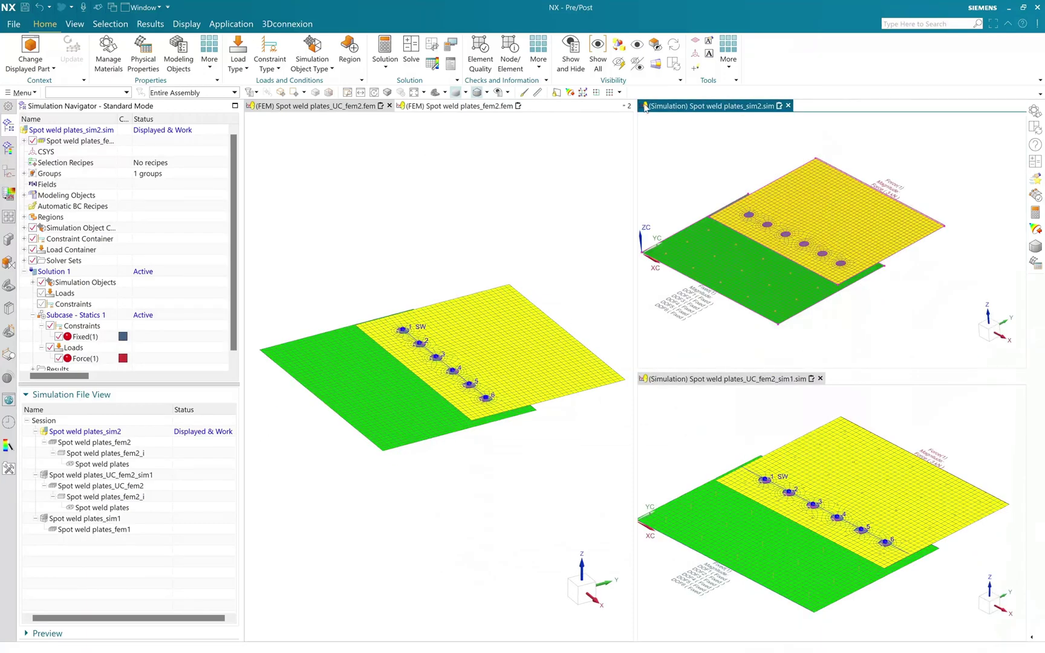
click(627, 106)
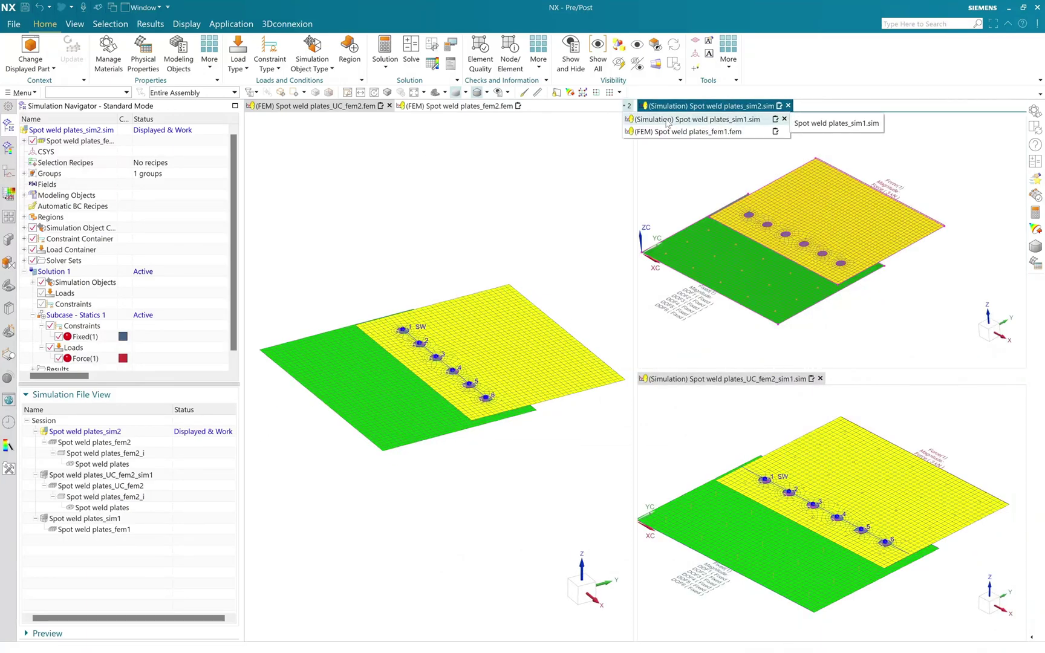
click(667, 120)
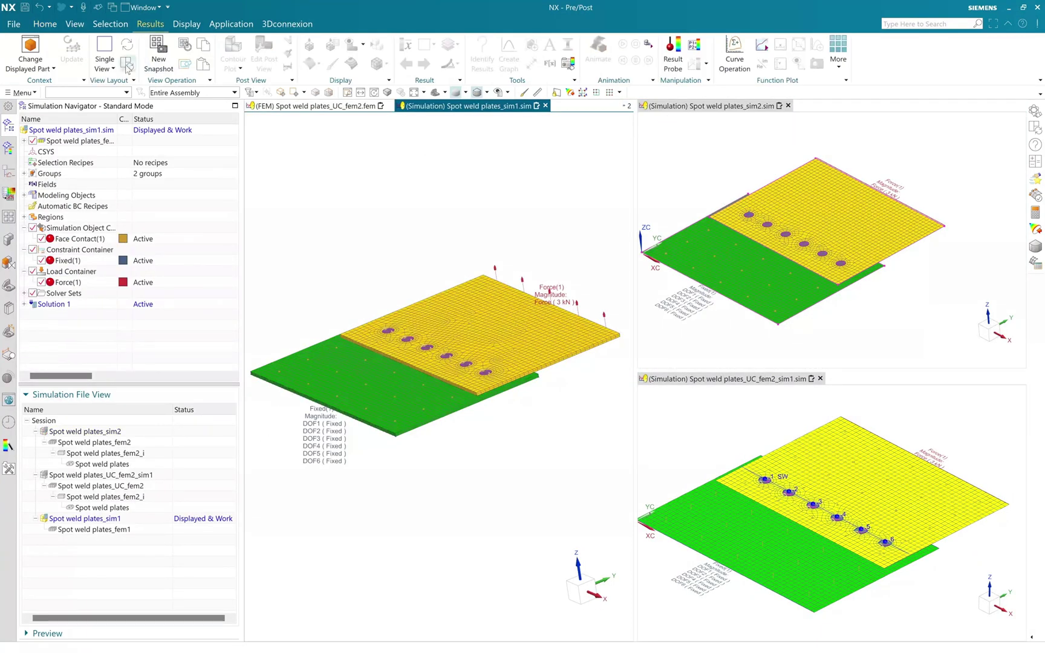
Synchronize views and plot sim1's nodal displacement contour, maximum 6.252 mm.
click(127, 66)
scroll(498, 357, up, 3)
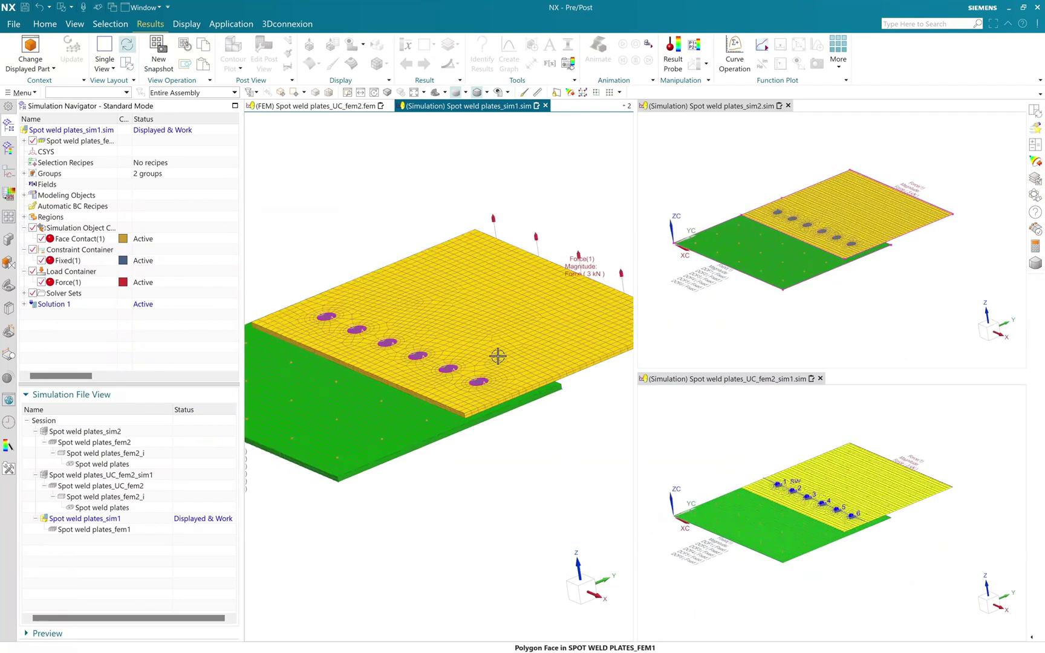
scroll(497, 356, down, 3)
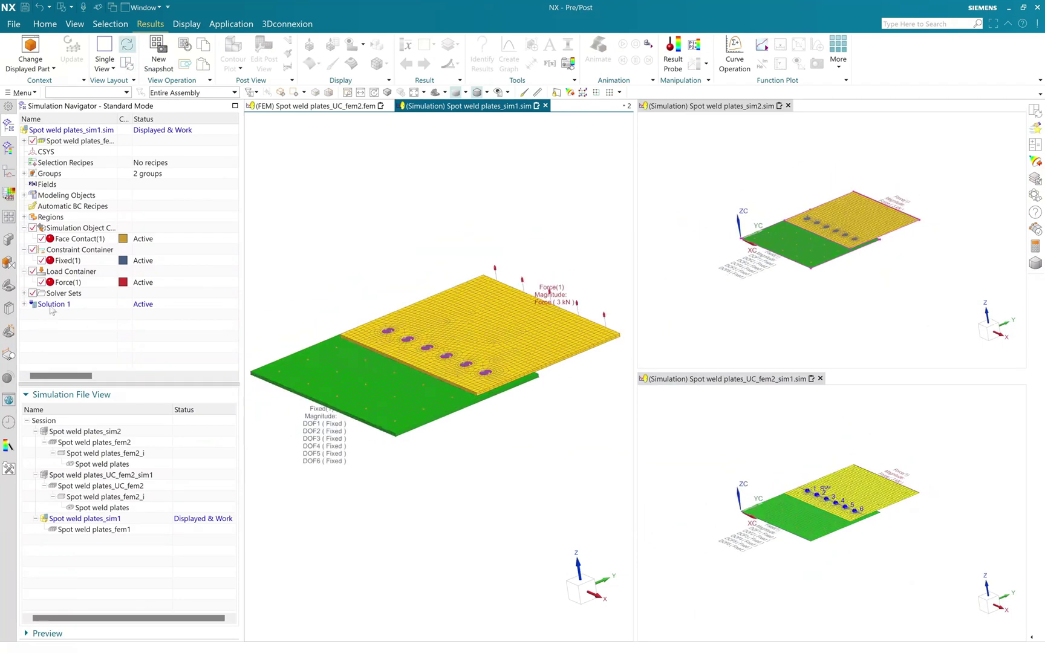
click(24, 304)
click(34, 361)
double_click(67, 364)
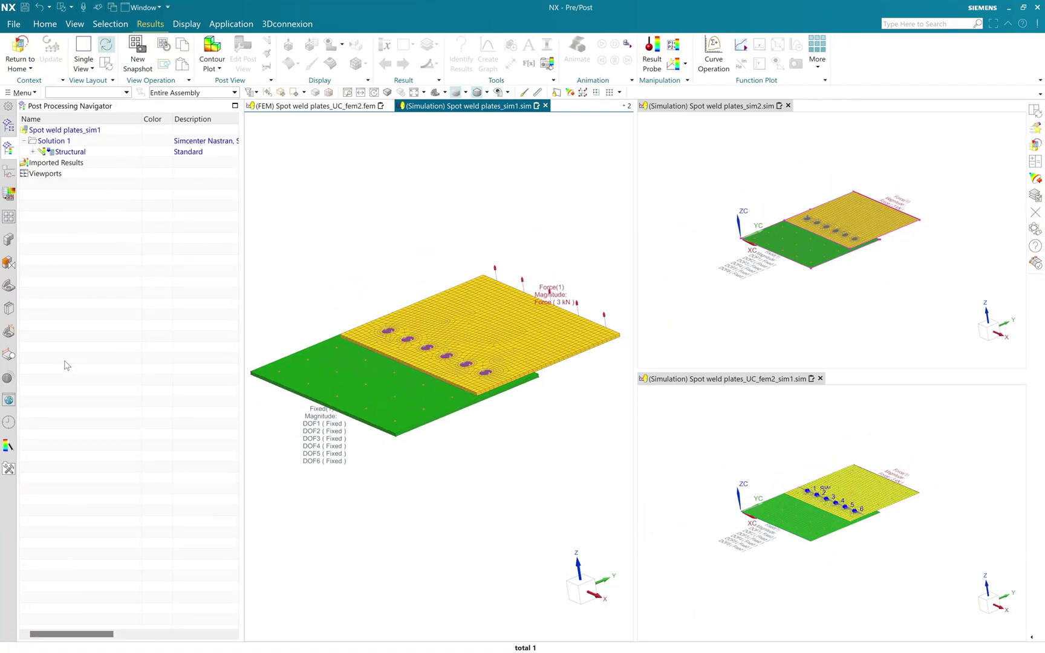
click(33, 151)
double_click(67, 163)
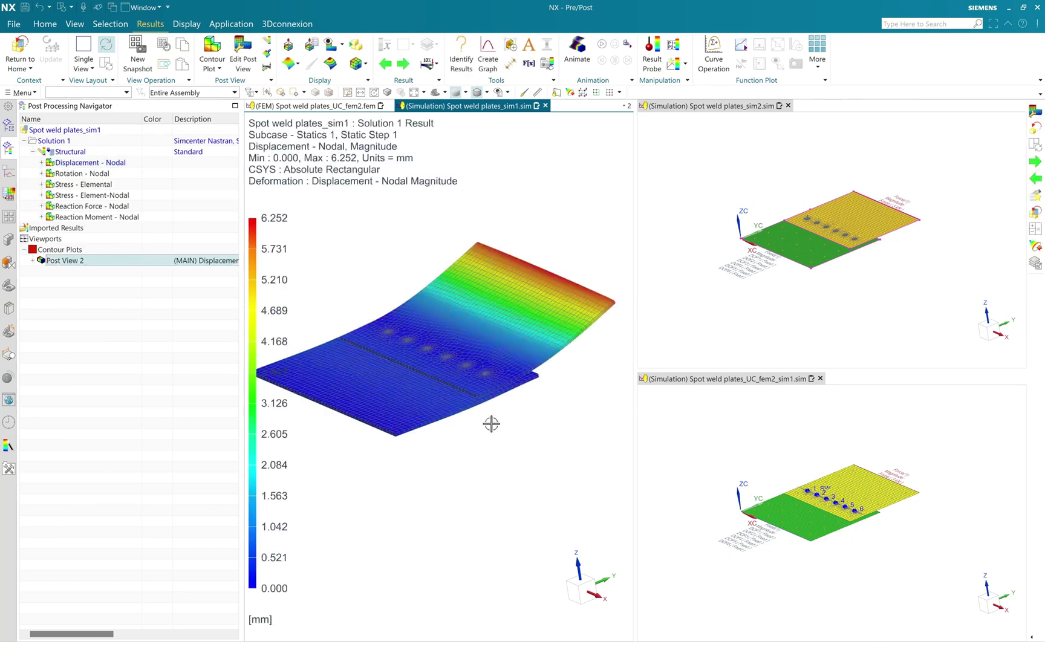
Make the sim2 window active and expand its Structural results.
scroll(501, 427, up, 2)
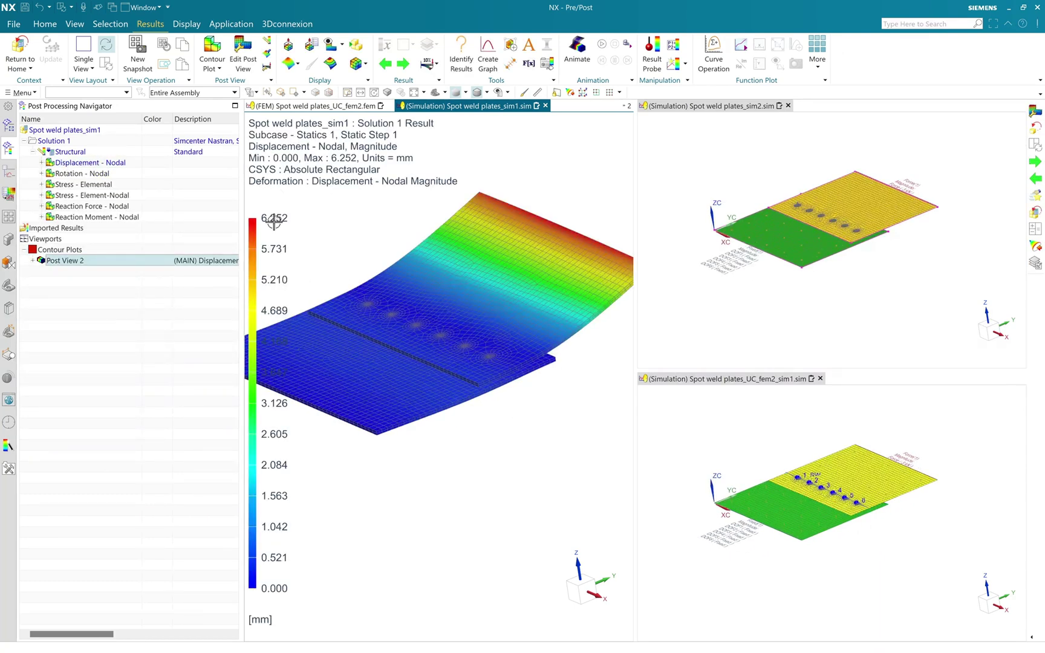
scroll(547, 365, down, 1)
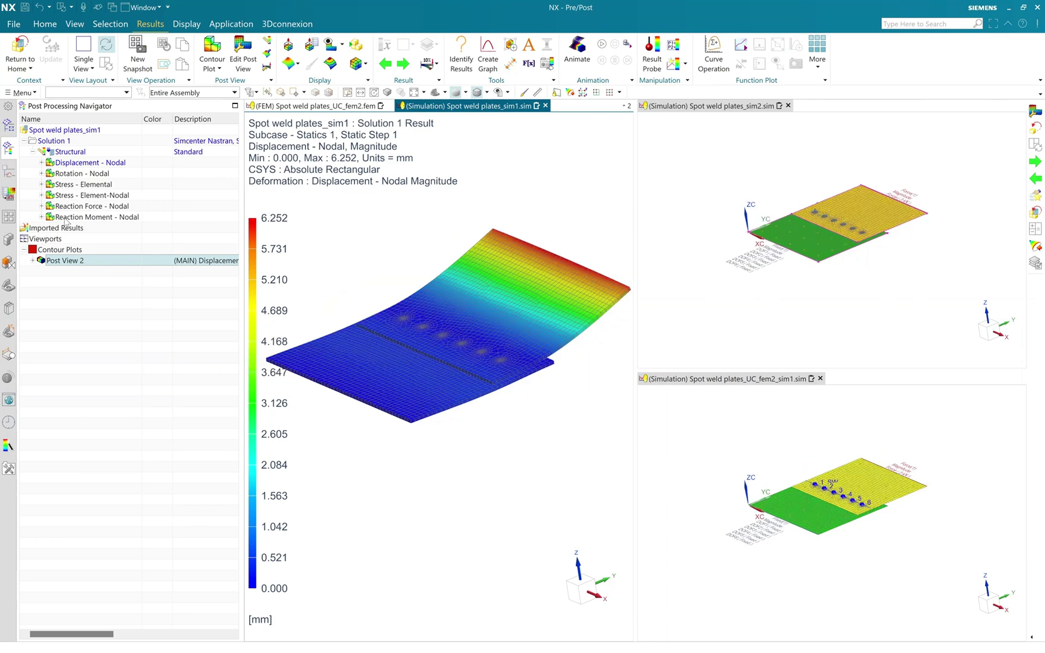
click(748, 145)
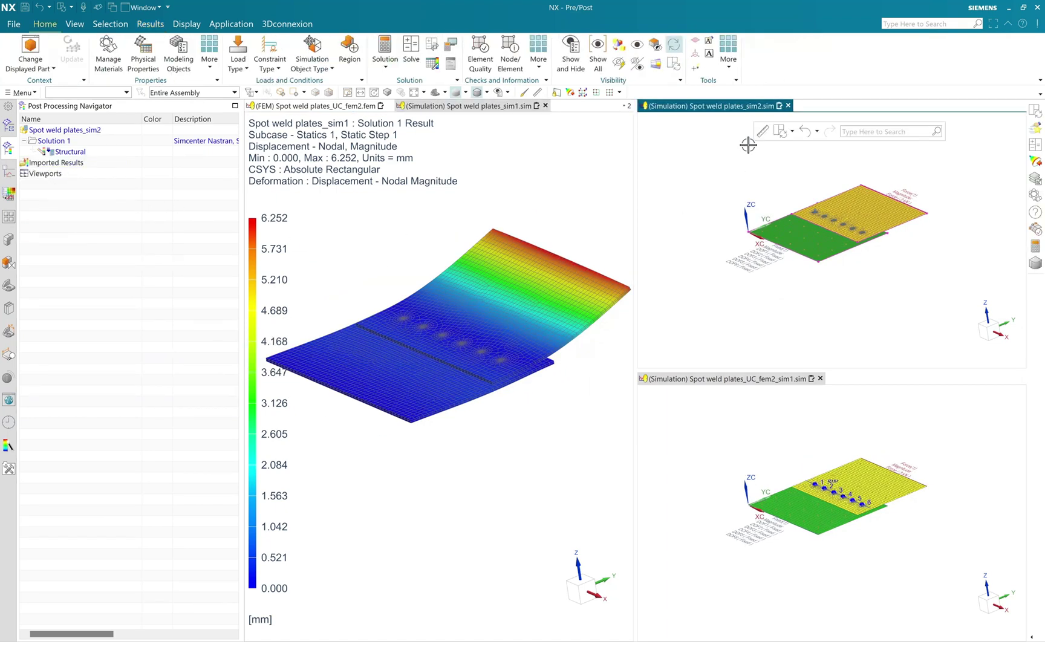
click(34, 152)
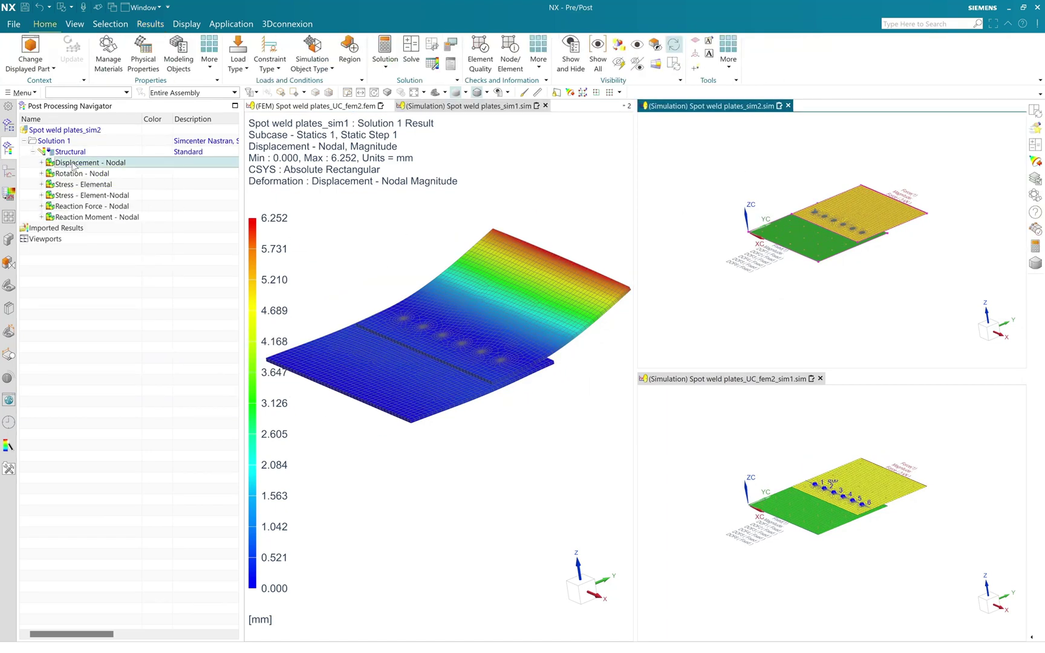
Plot Displacement - Nodal for sim2 (max 6.245 mm) and UC_fem2_sim1 (max 6.268 mm).
double_click(72, 163)
scroll(744, 177, up, 1)
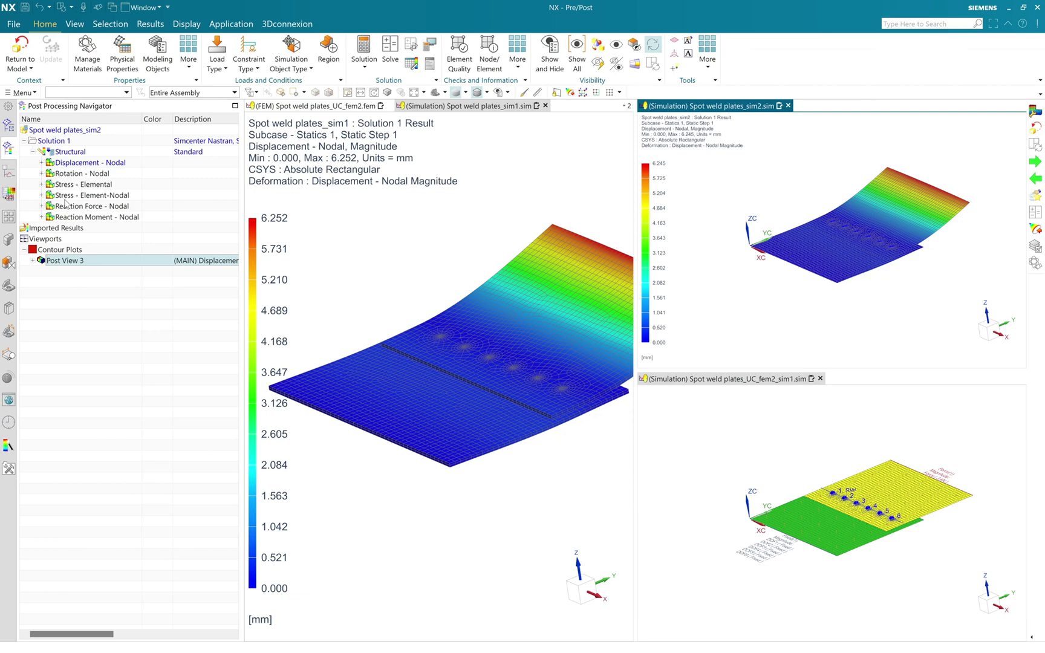
click(725, 471)
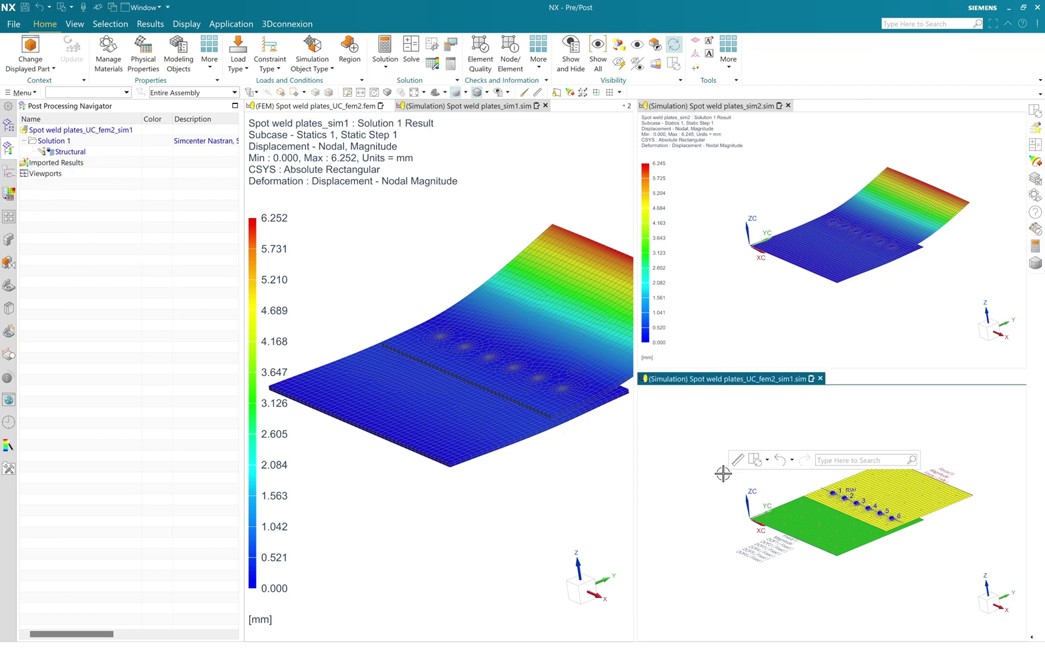
click(33, 152)
double_click(76, 162)
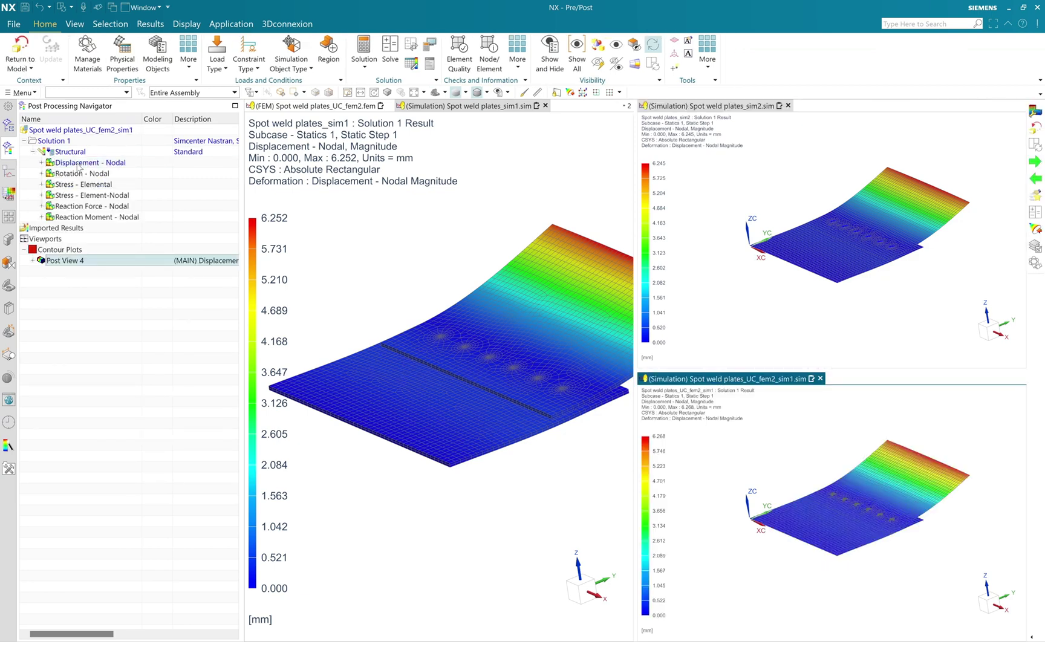
scroll(673, 446, up, 2)
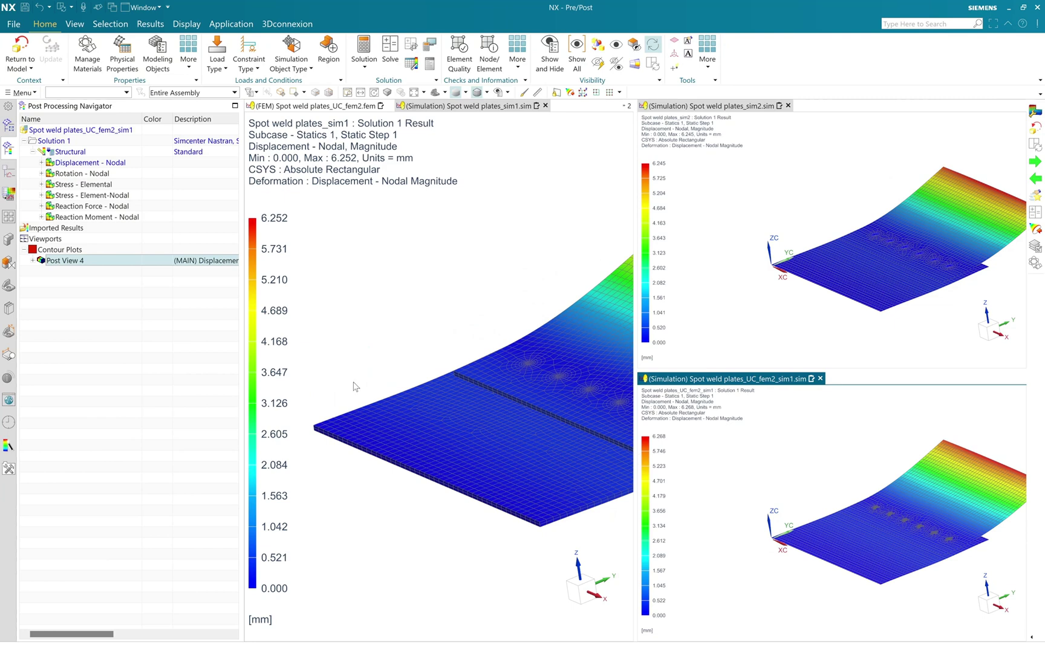
scroll(386, 401, down, 3)
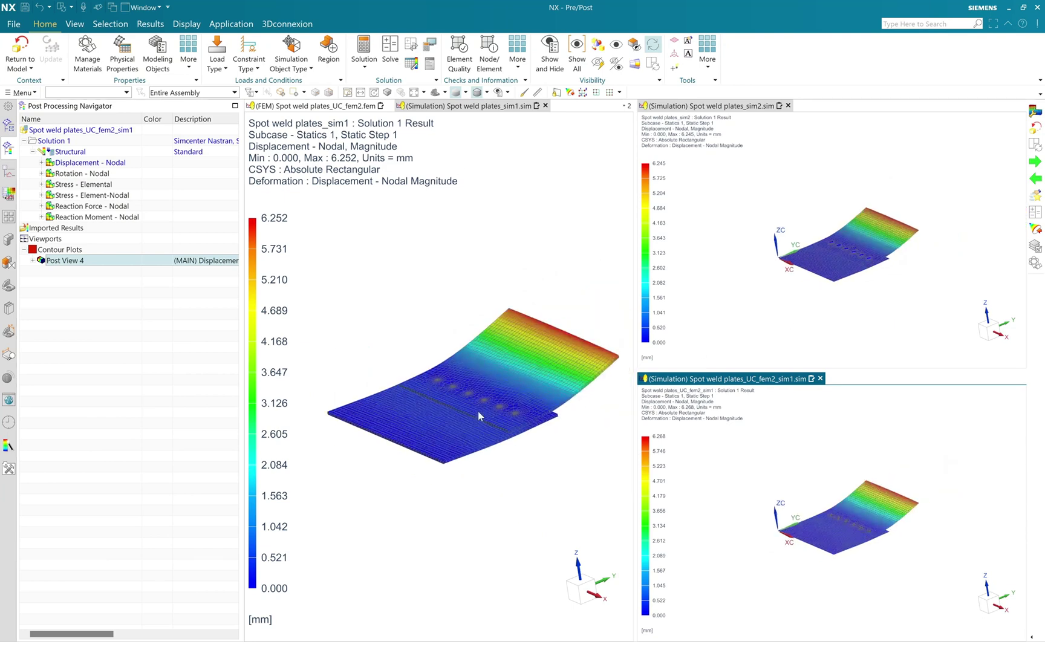
scroll(590, 421, up, 2)
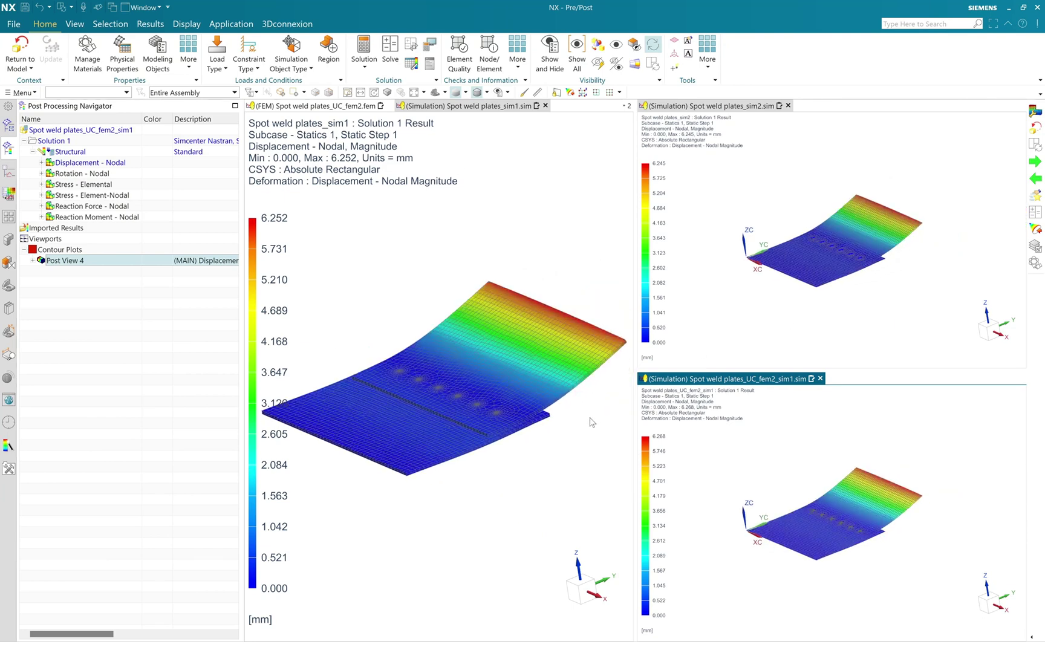